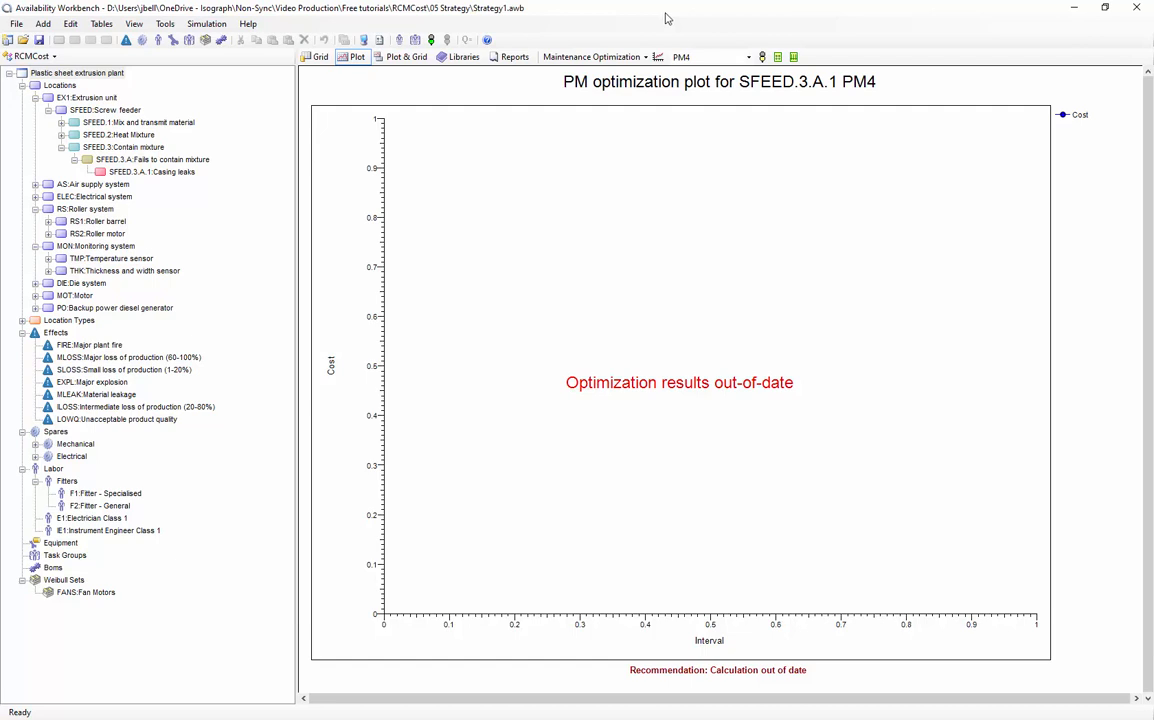
- Review the project's interval optimization setting and its simulation and criticality target options without changing them
left_click(380, 41)
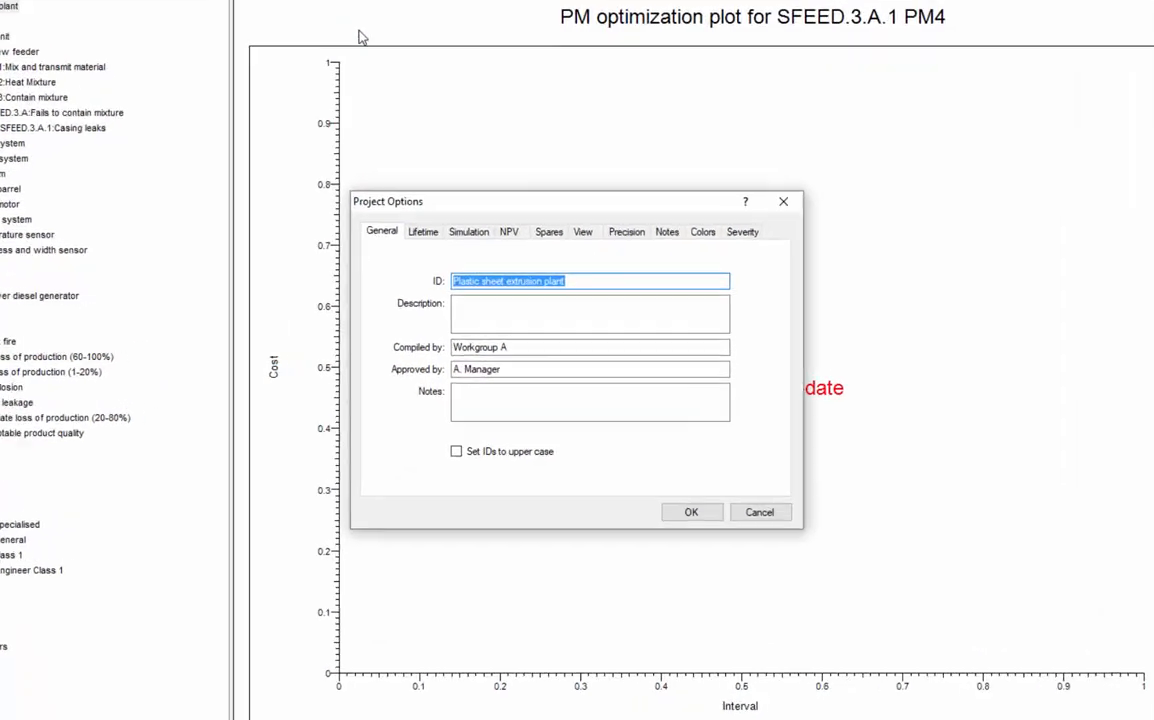
left_click(453, 256)
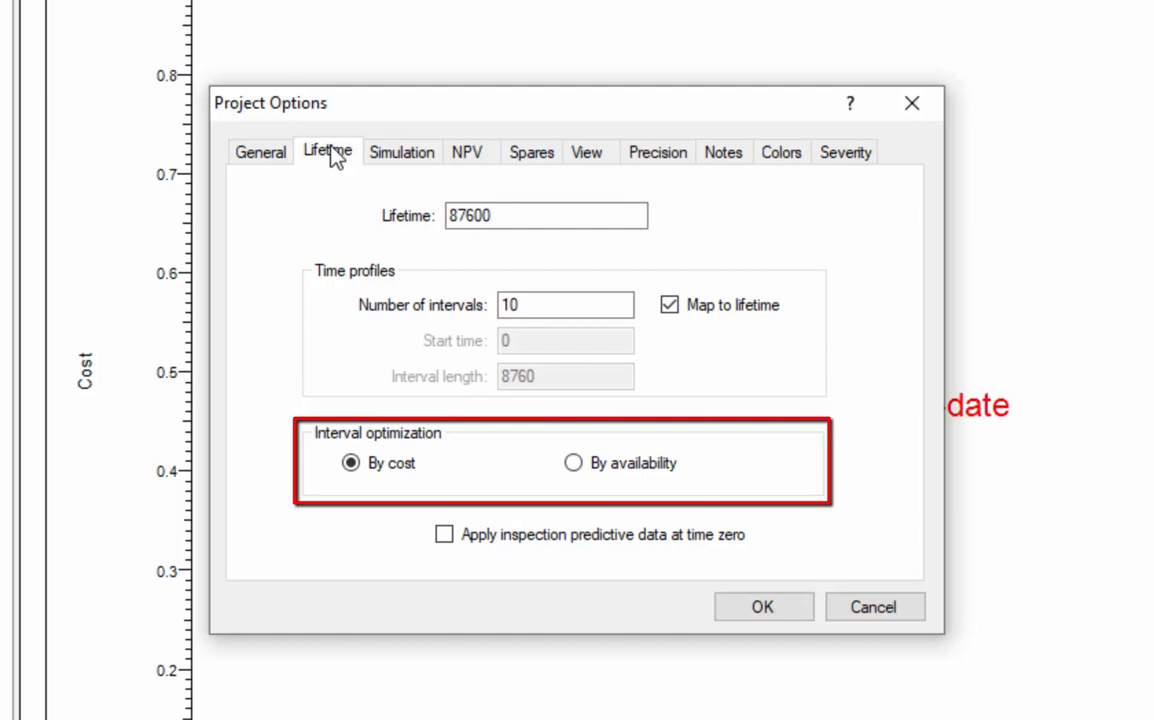
left_click(380, 150)
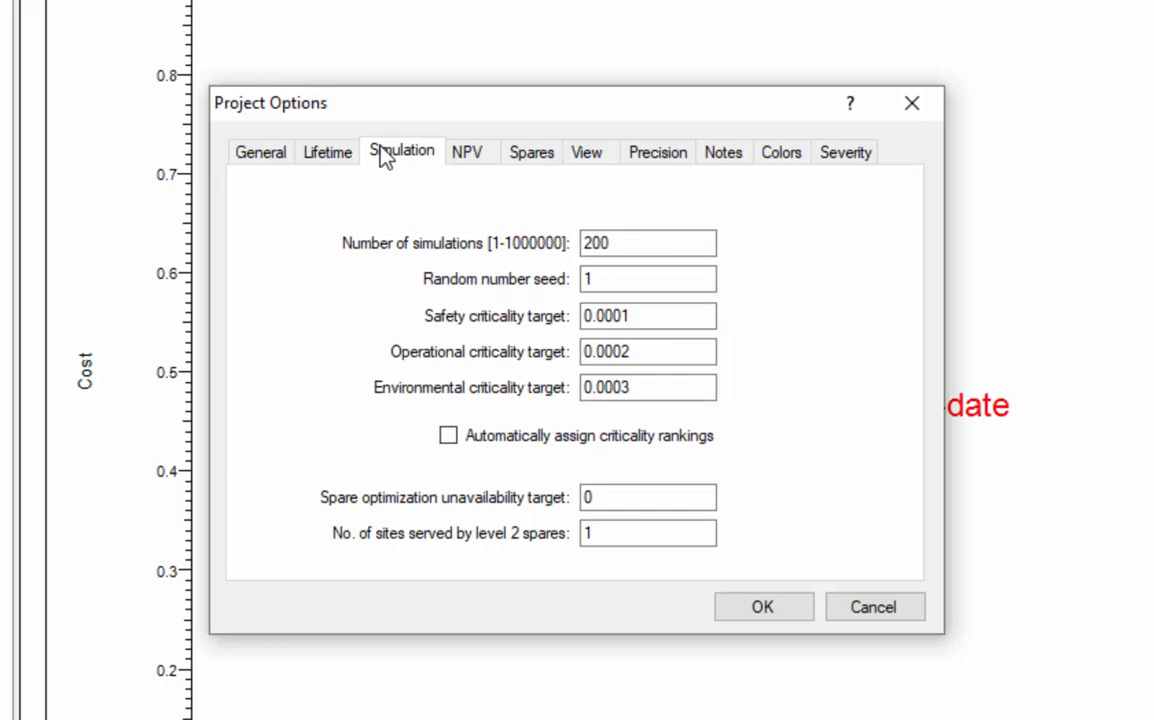
left_click(855, 608)
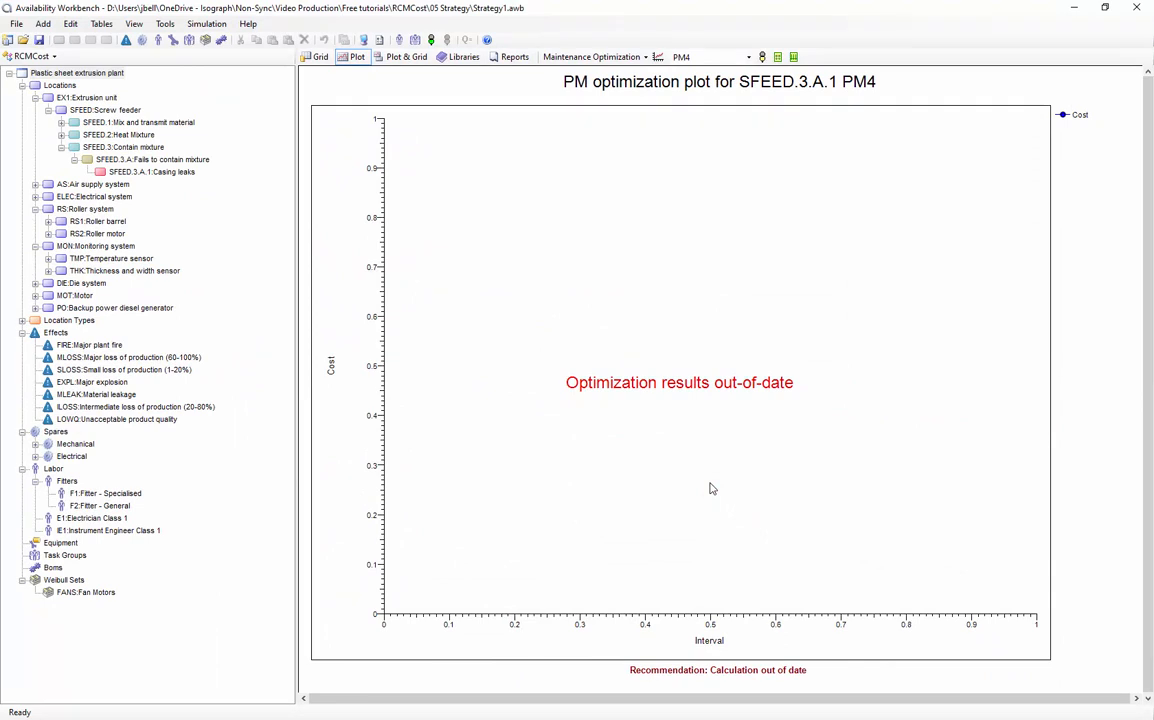
- Run the strategy predictions for the Casing leaks cause (SFEED.3.A.1) with no maintenance or design strategy enabled
double_click(184, 174)
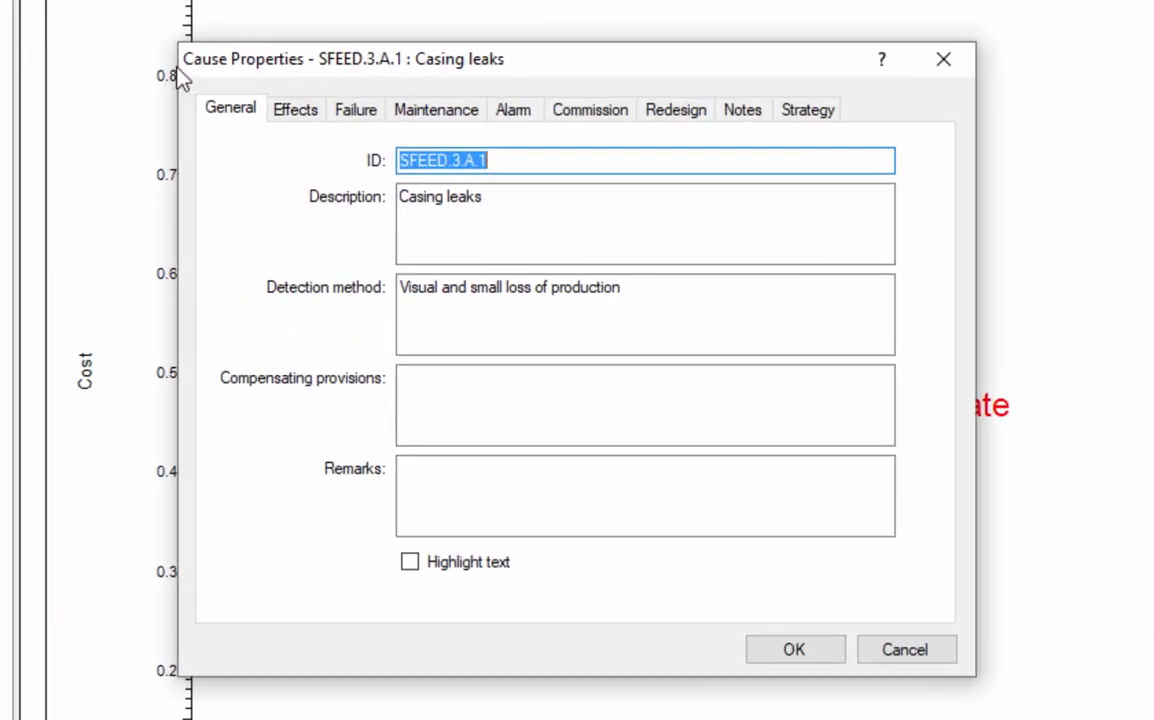
left_click(795, 118)
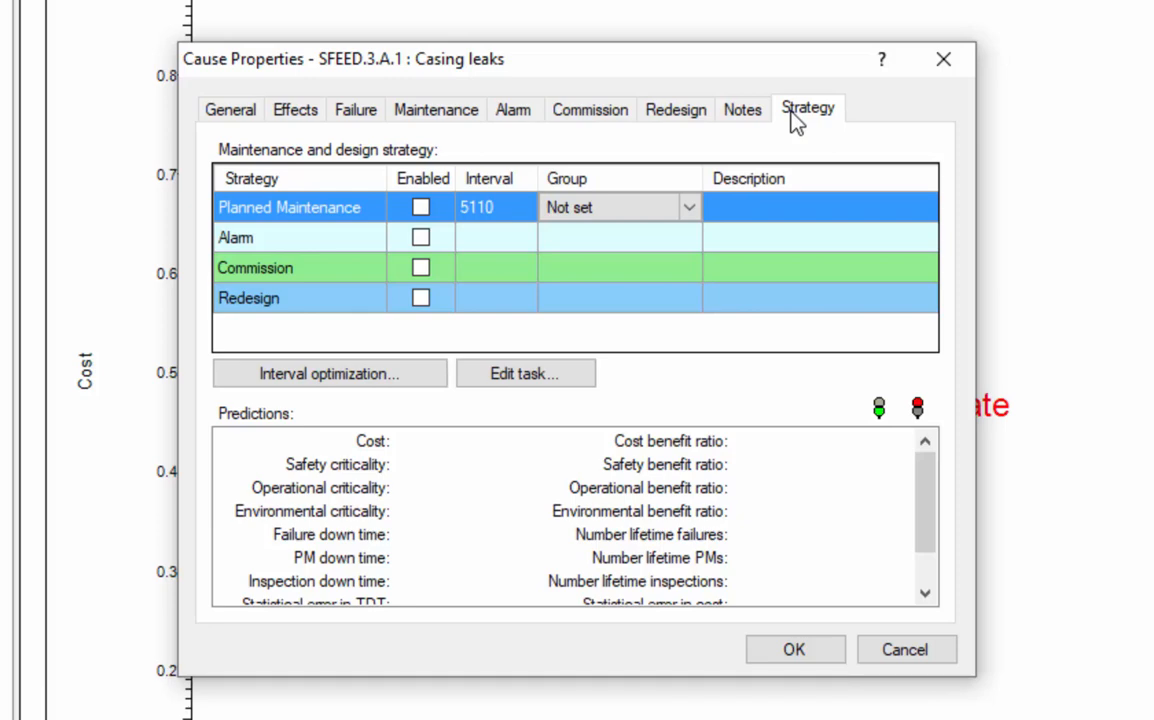
left_click(873, 413)
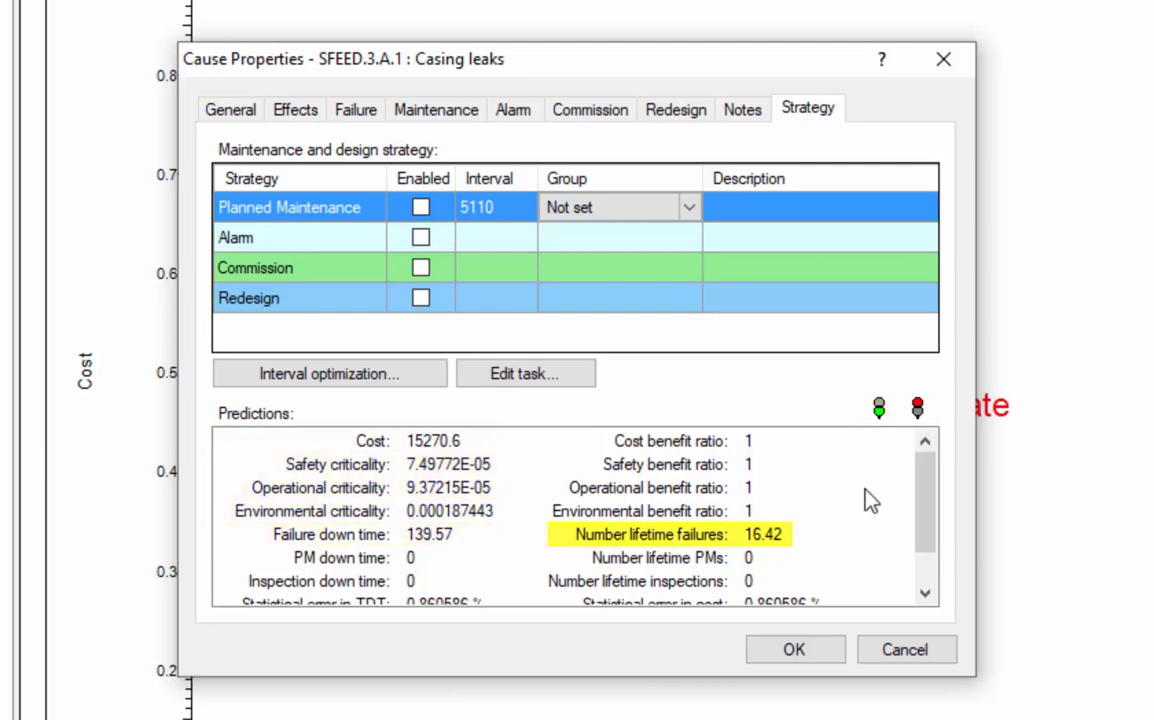
scroll(869, 500, "down", 1)
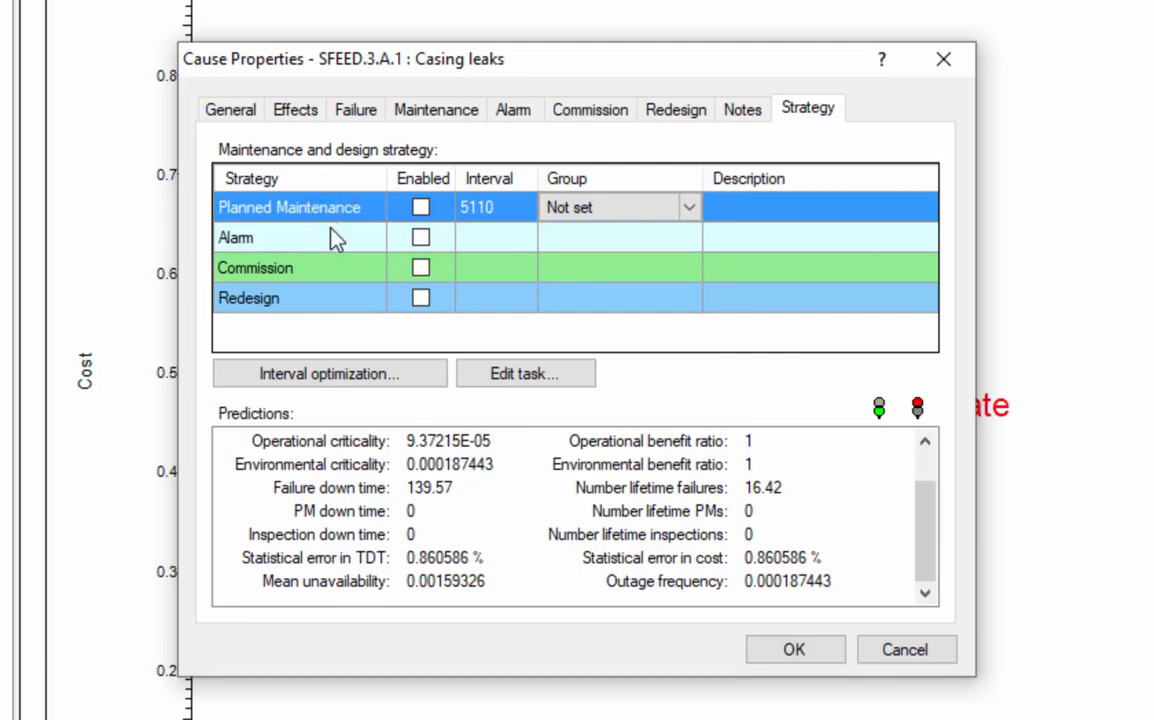
- Run the interval optimization for Casing leaks task PM4 with 30 intervals, an initial interval of 730 and an increment of 730
left_click(330, 376)
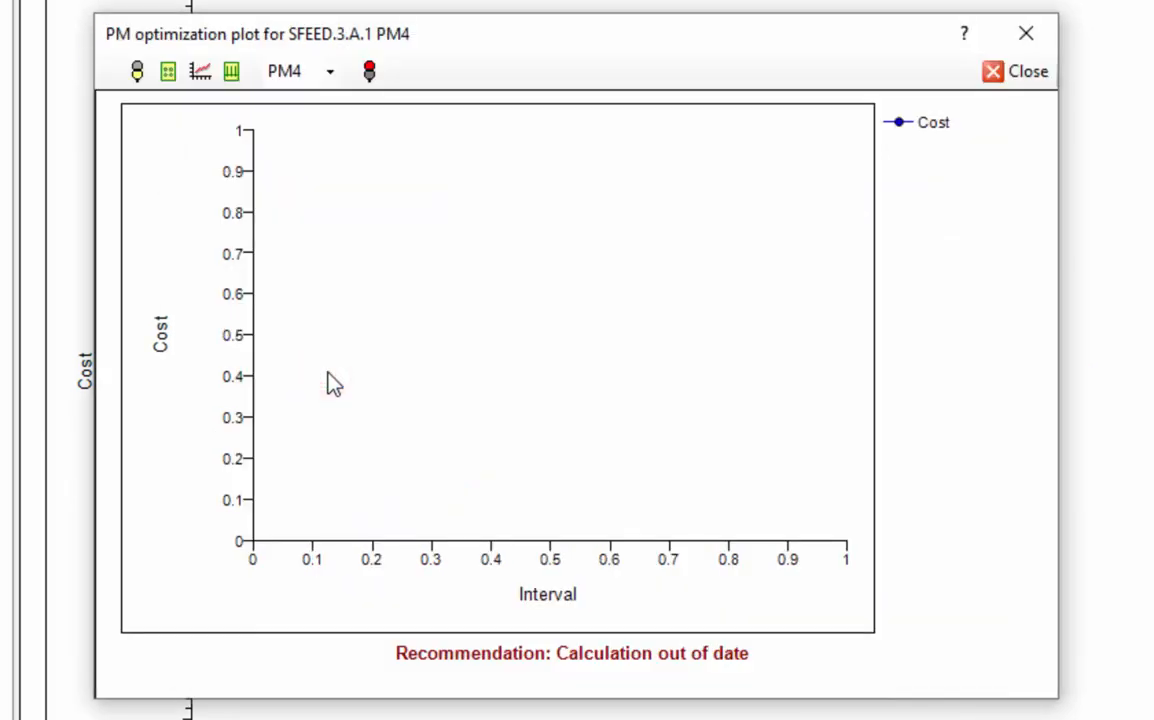
left_click(170, 71)
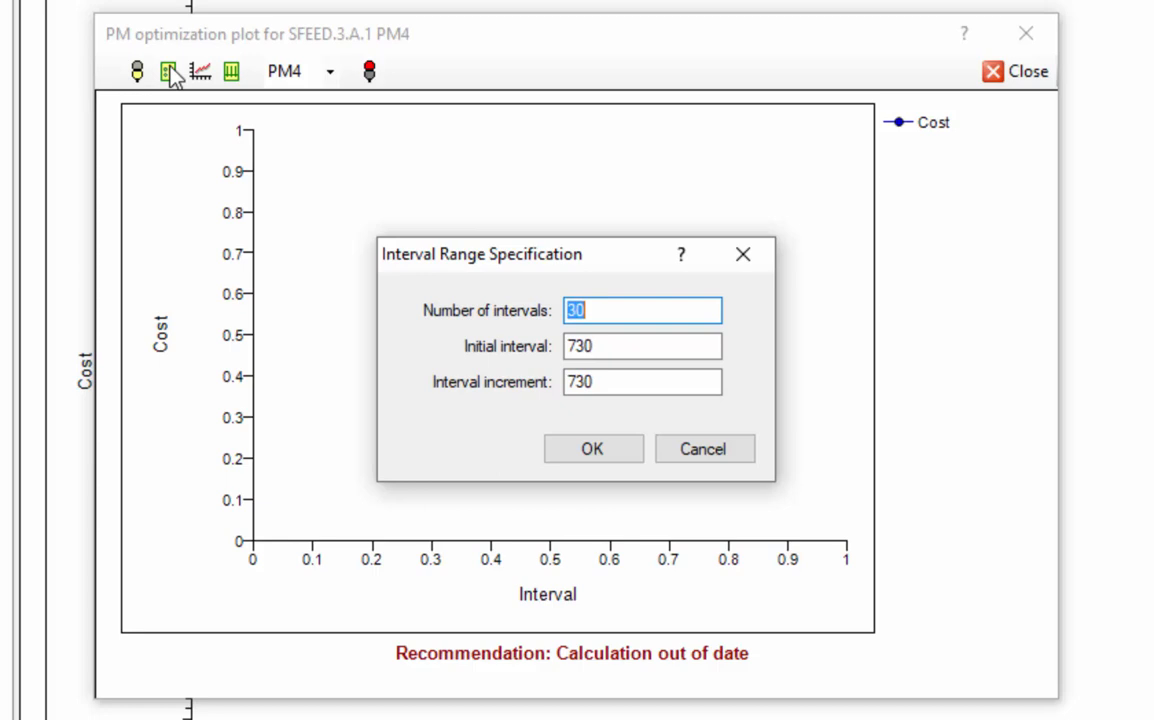
left_click(590, 460)
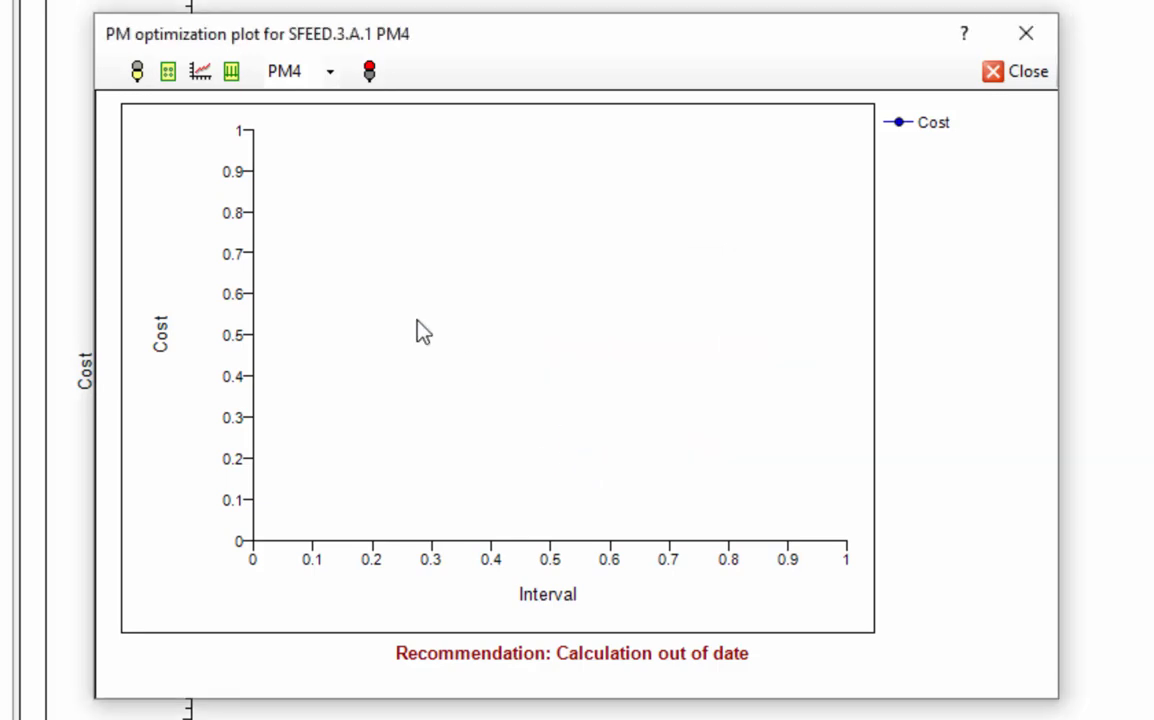
left_click(139, 75)
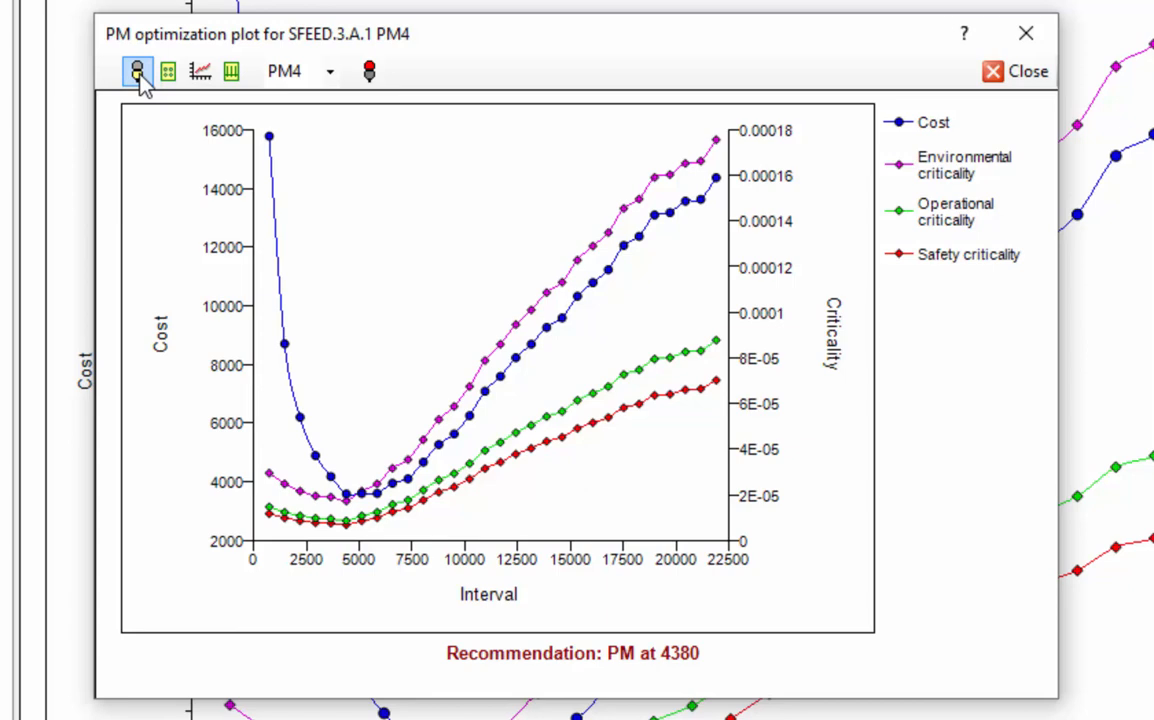
left_click(137, 71)
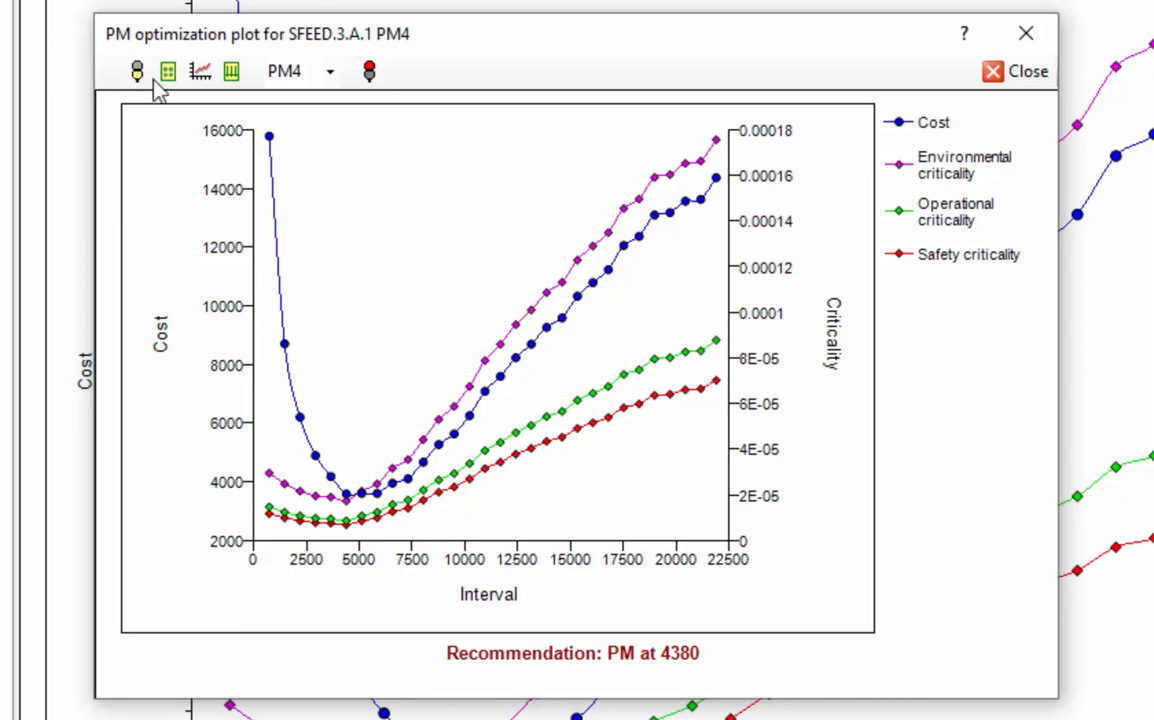
mouse_move(279, 142)
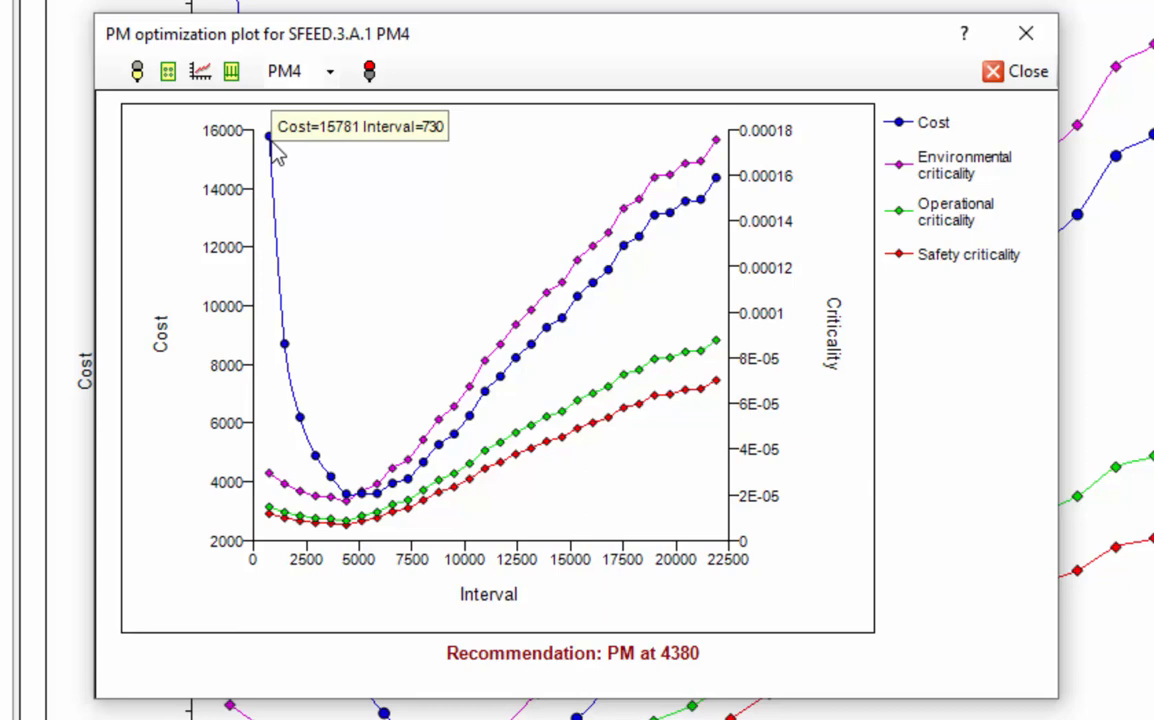
mouse_move(725, 190)
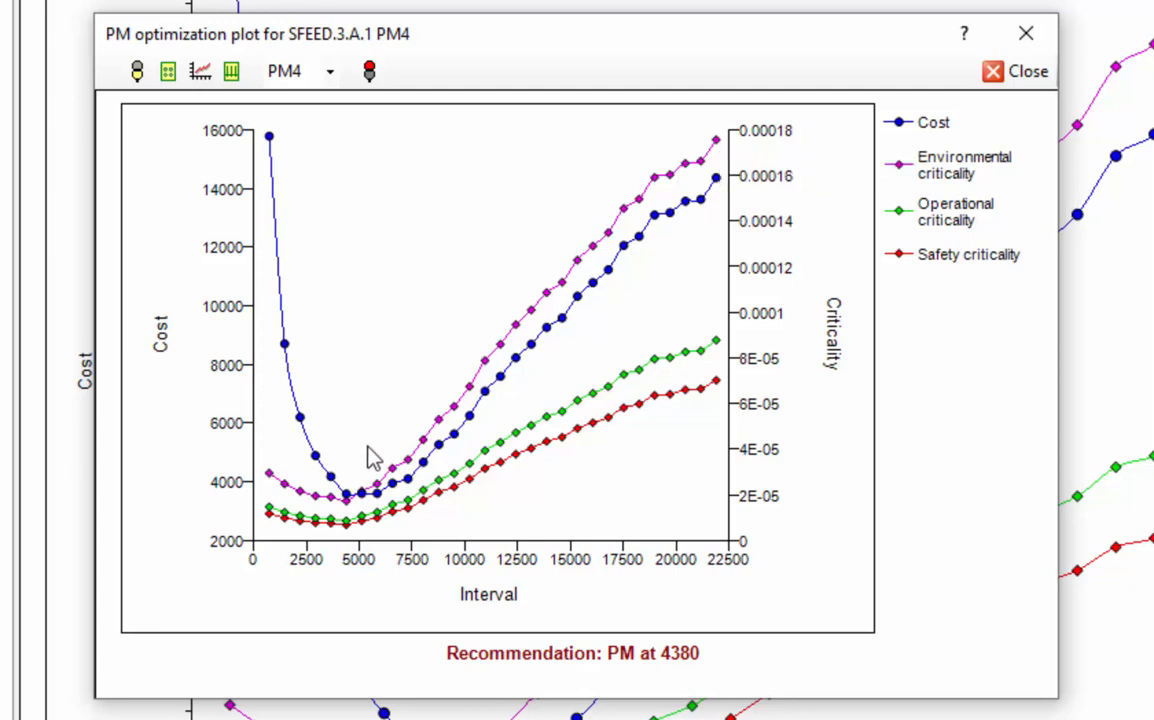
mouse_move(349, 497)
- Show the safety, operational and environmental targets on the PM4 optimization plot and rerun the optimization
left_click(203, 74)
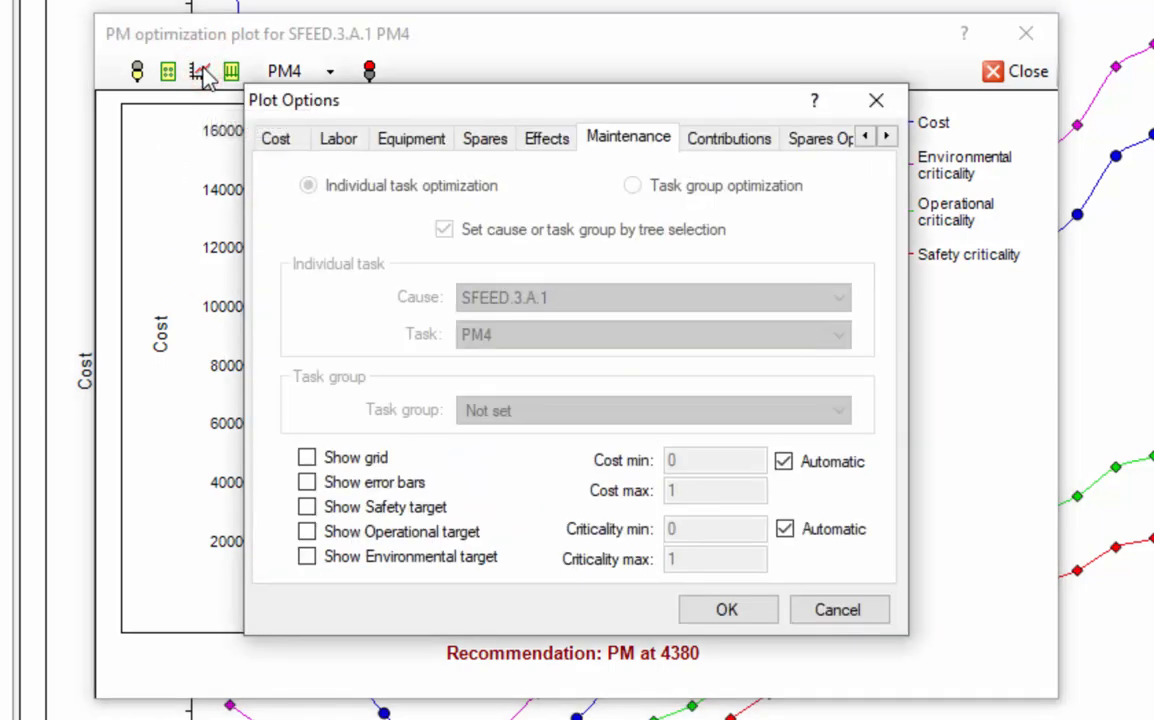
left_click(347, 509)
left_click(336, 533)
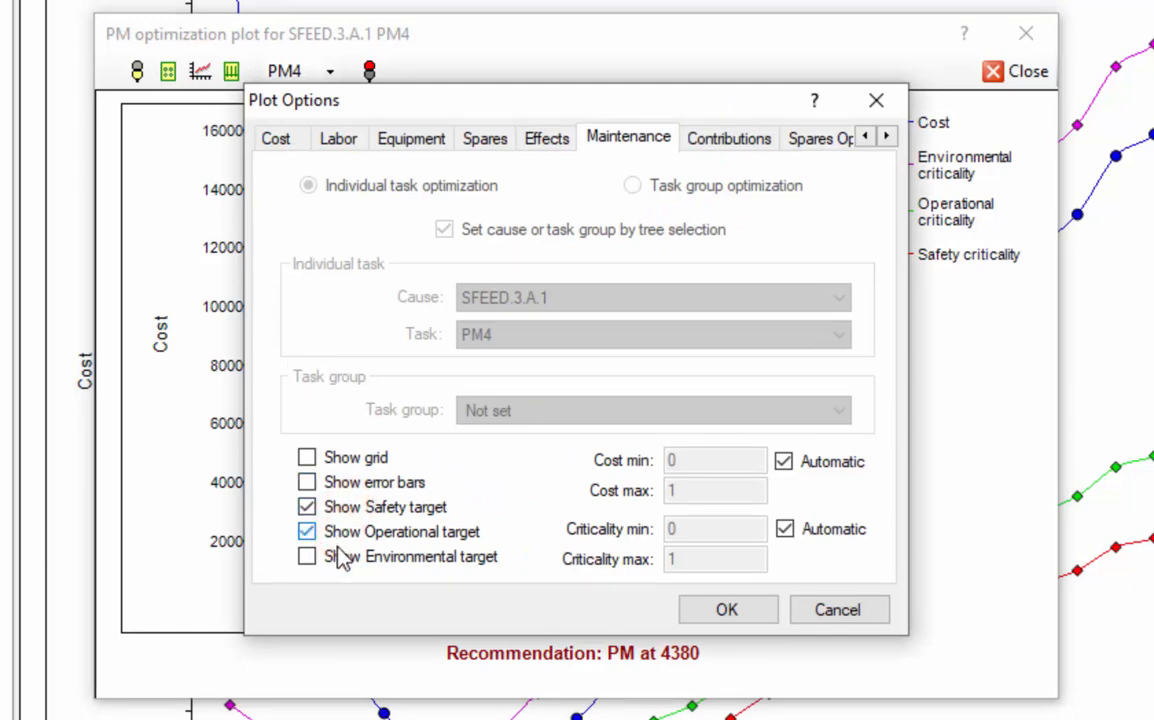
left_click(341, 563)
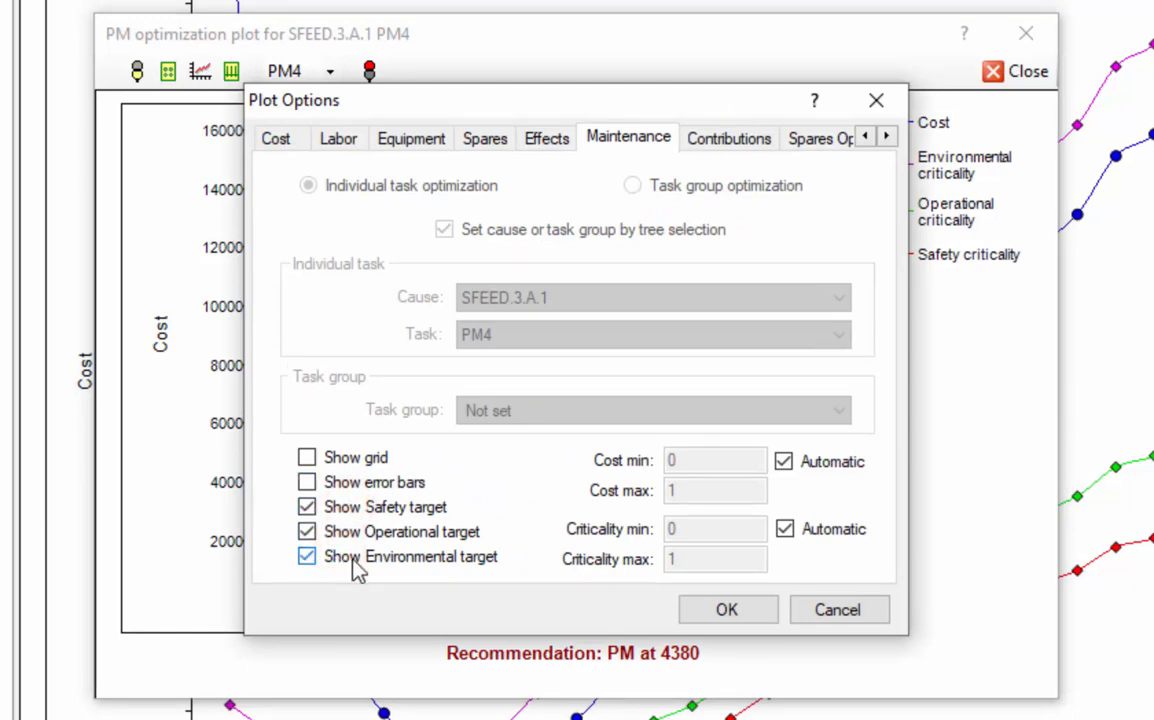
left_click(708, 612)
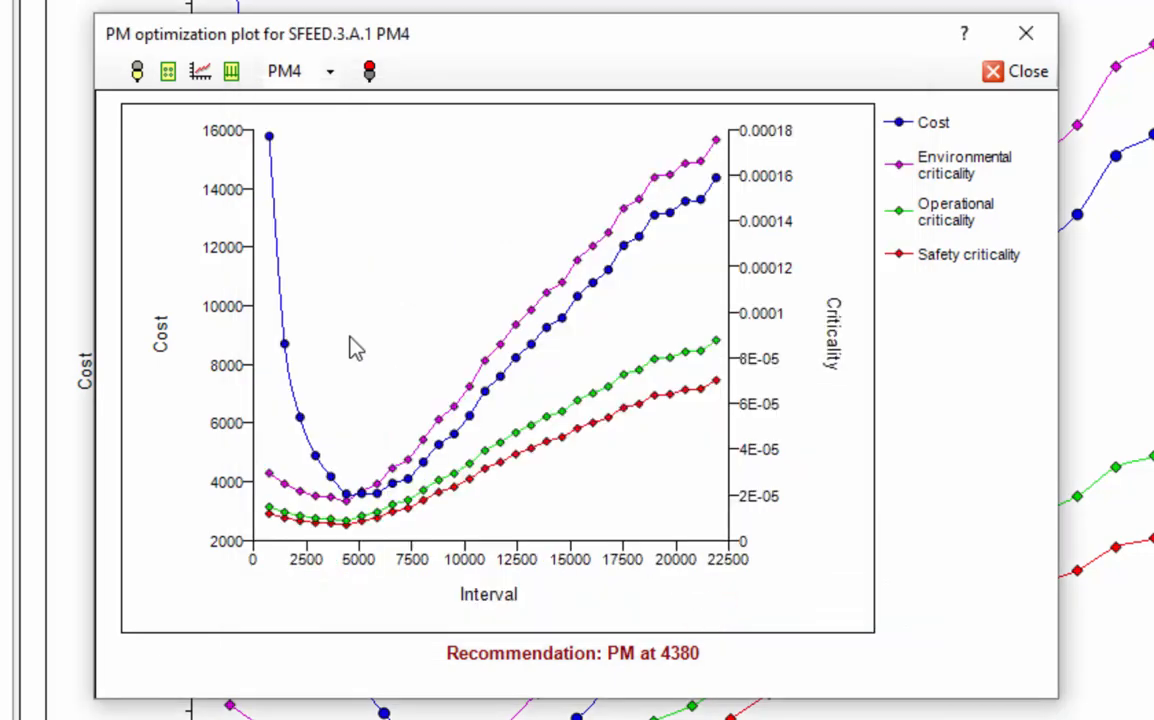
left_click(137, 71)
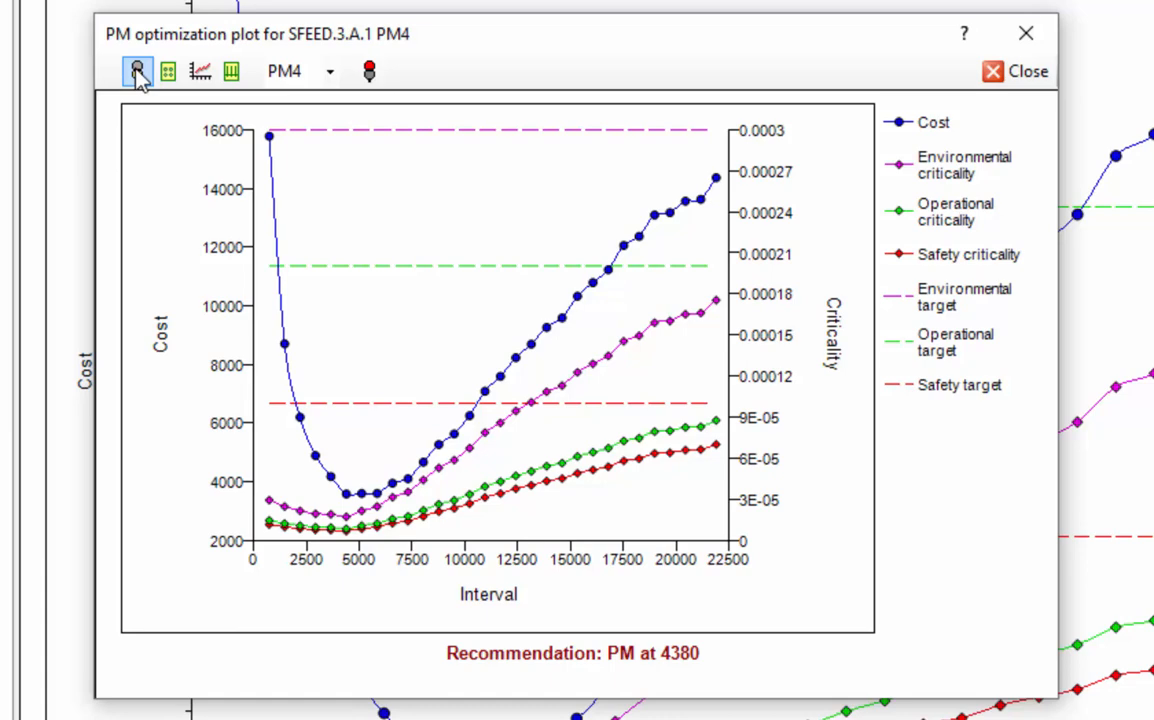
- Apply the optimal 4380 interval to Casing leaks' Planned Maintenance, enabling that strategy, and rerun the cause's predictions before saving its properties
left_click(232, 71)
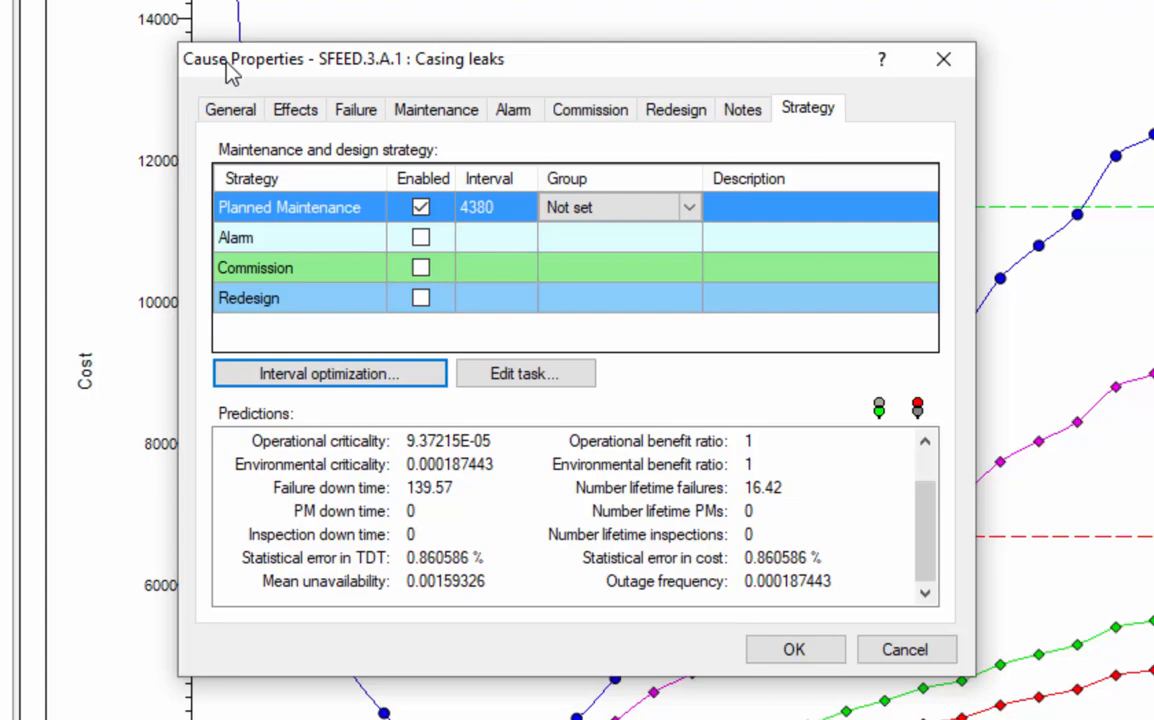
left_click(879, 407)
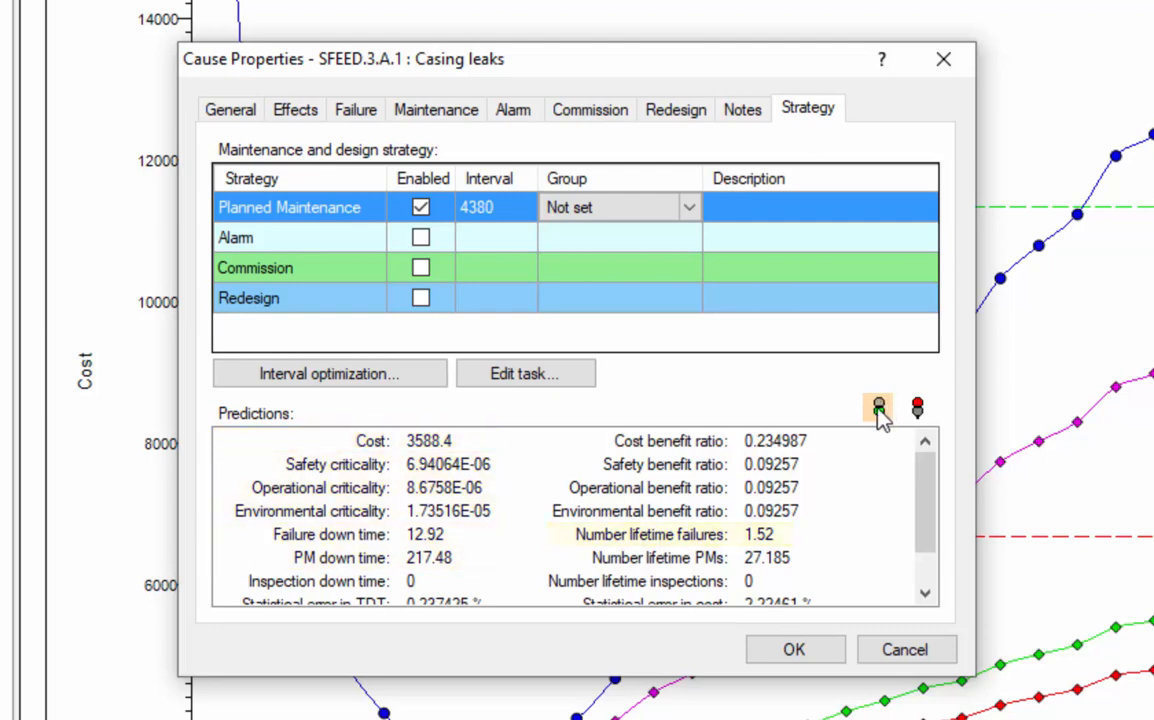
scroll(753, 451, "down", 1)
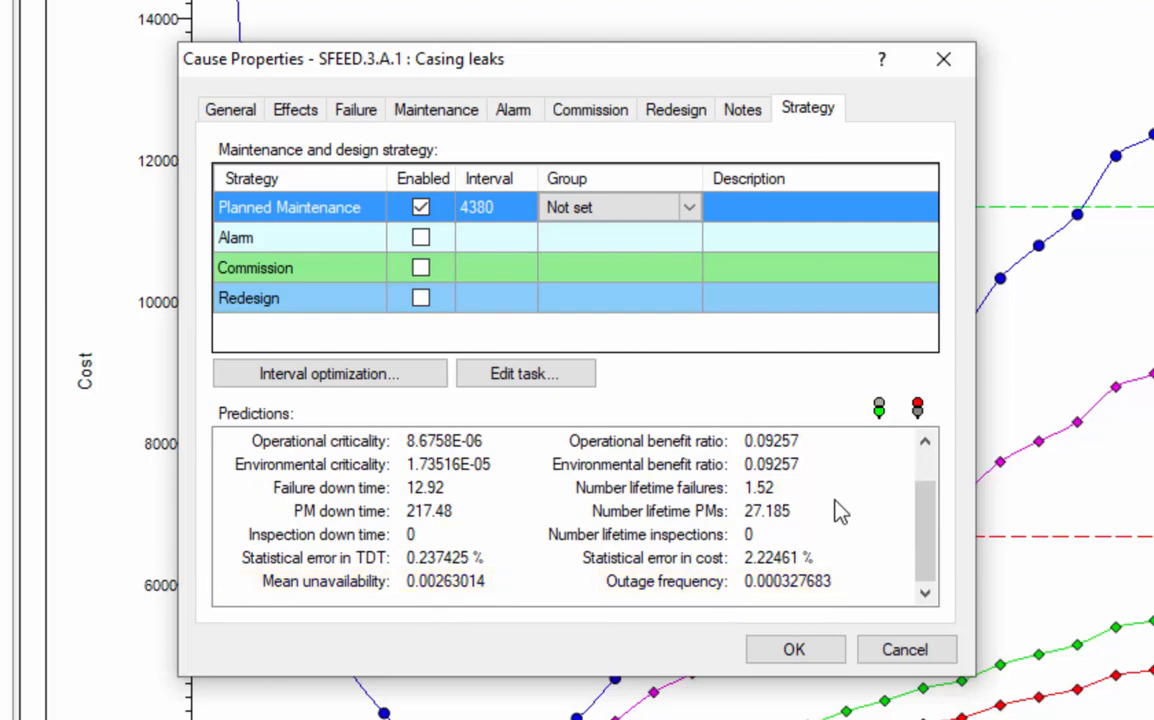
scroll(840, 512, "up", 1)
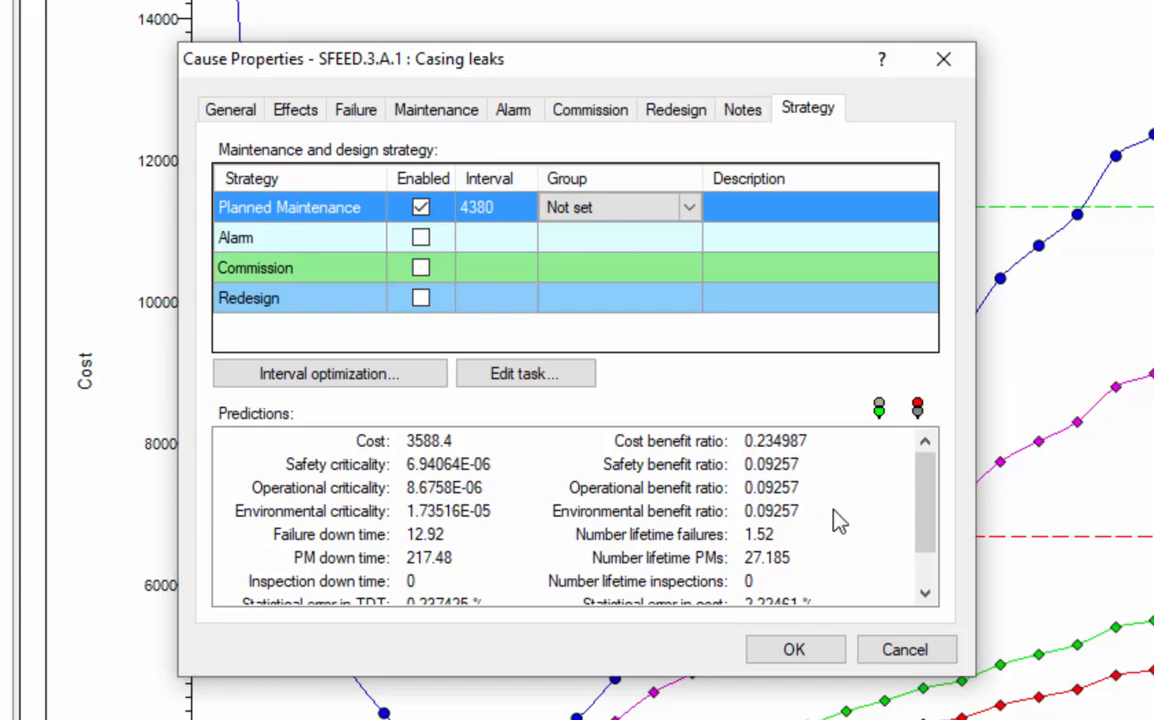
left_click(798, 655)
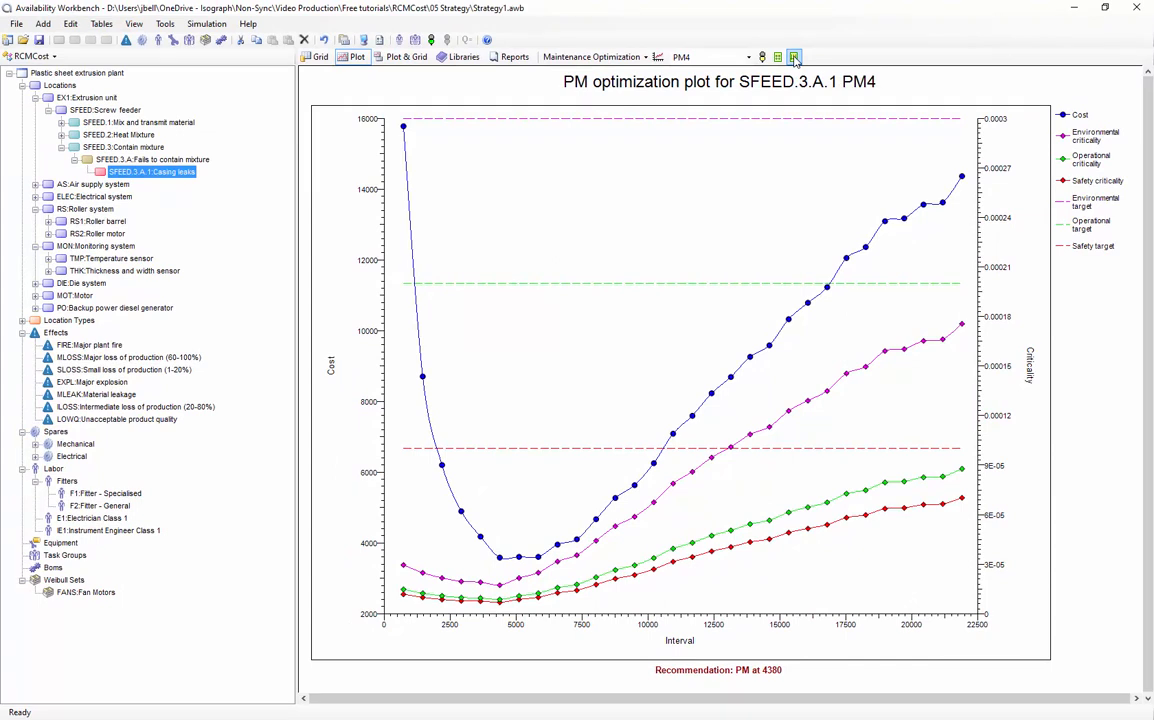
left_click(207, 26)
mouse_move(221, 72)
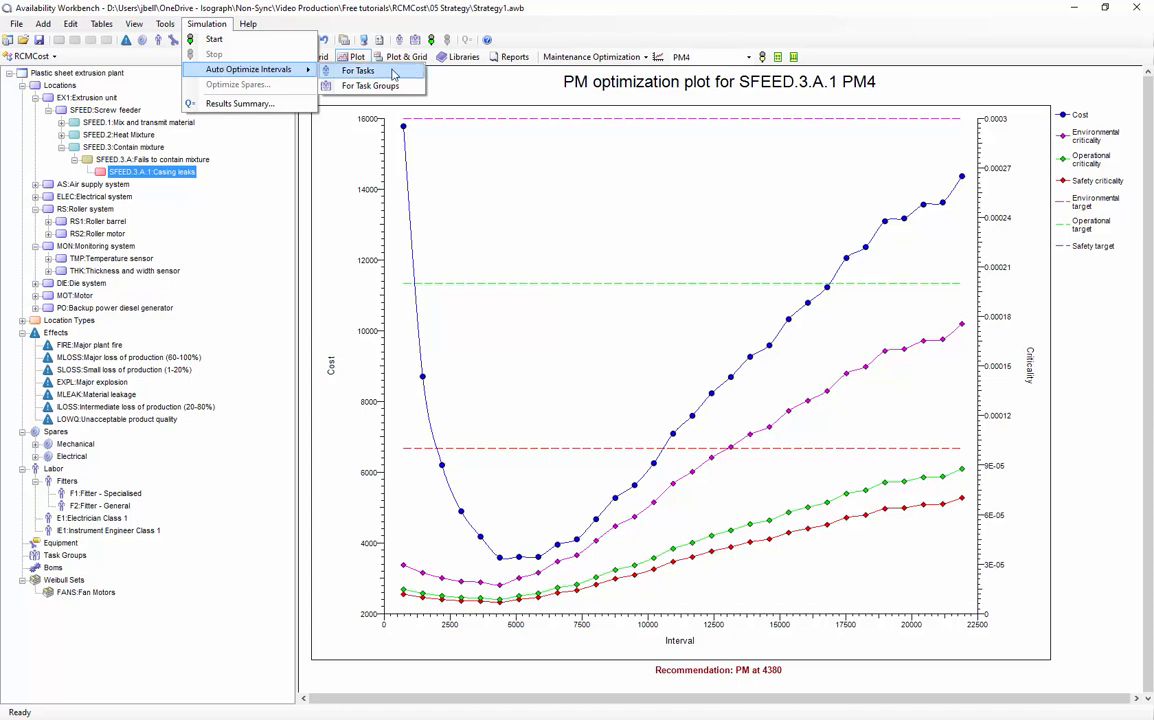
left_click(523, 224)
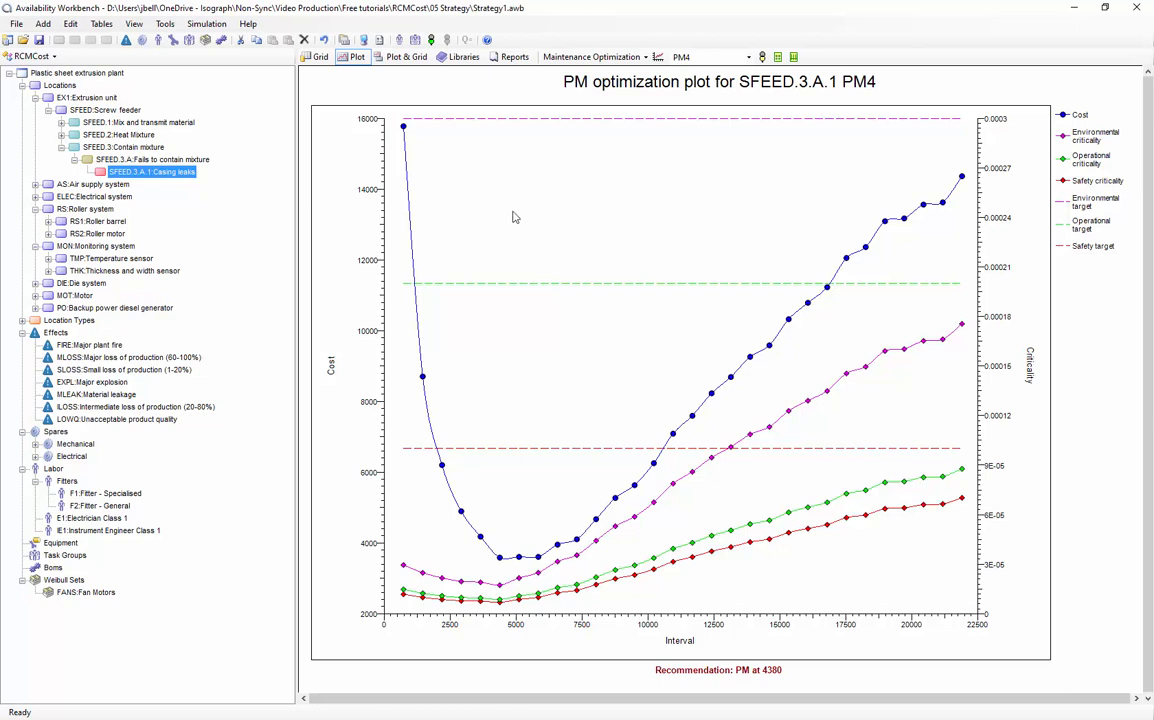
- Run the maintenance interval optimization for task PM1 of the Drive shaft shears cause (SFEED.1.A.1) under Mix and transmit material
left_click(62, 122)
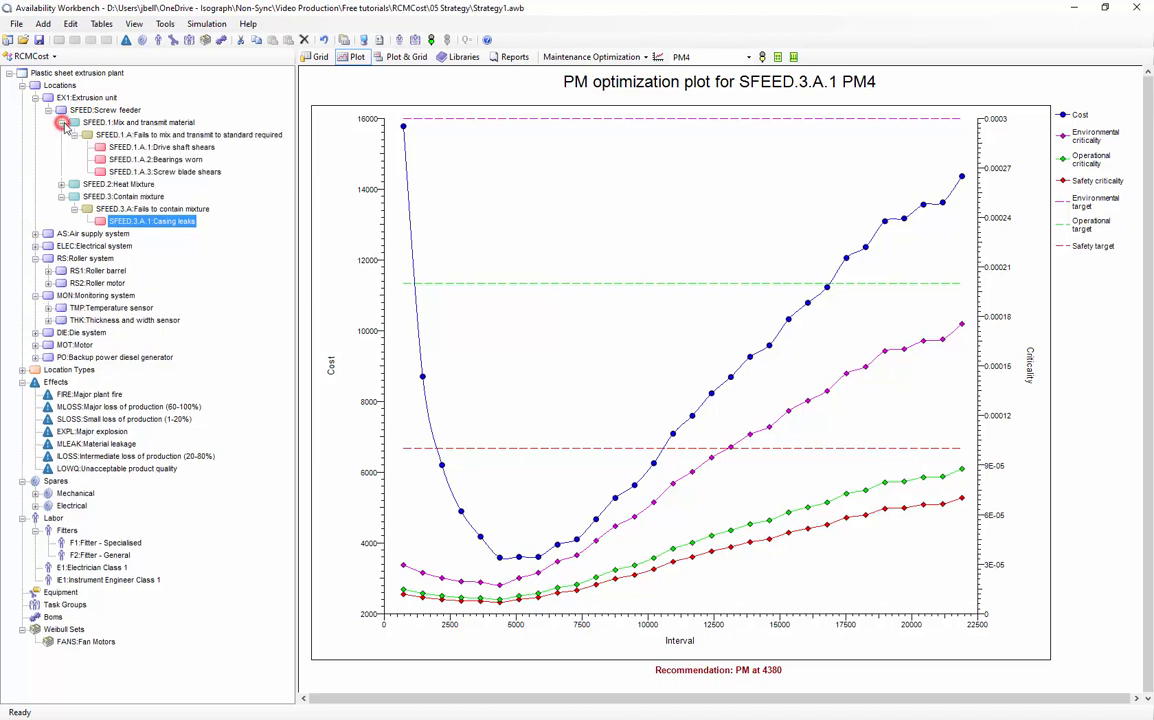
left_click(128, 148)
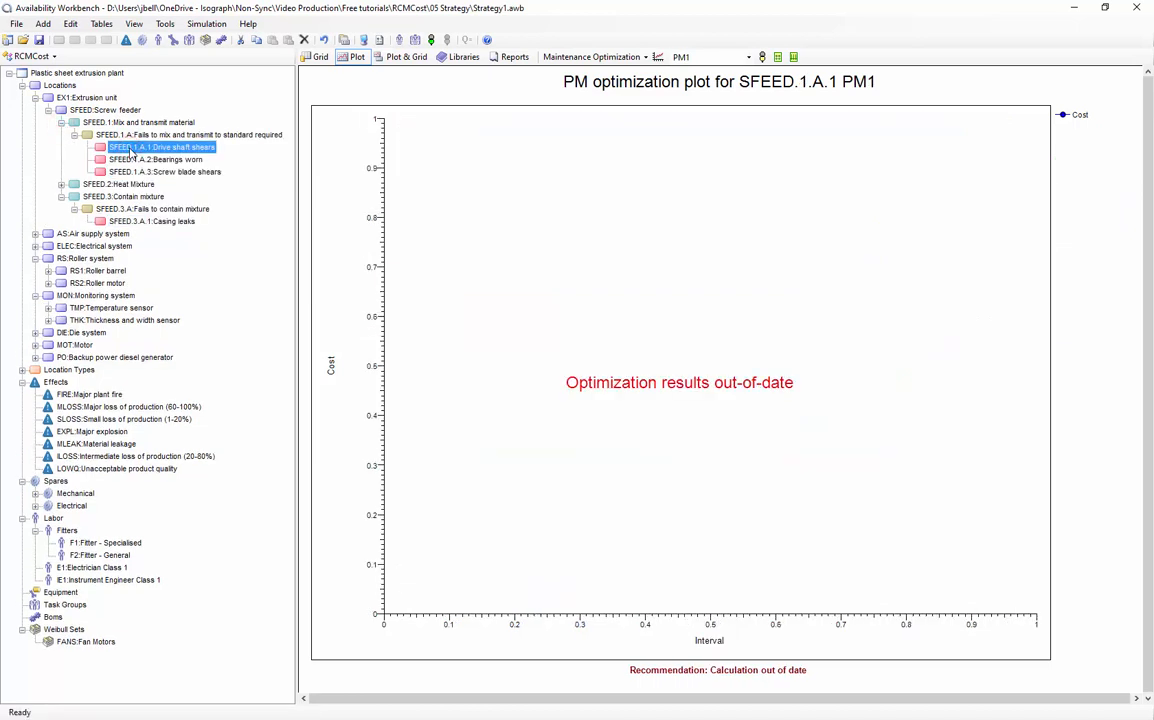
left_click(762, 57)
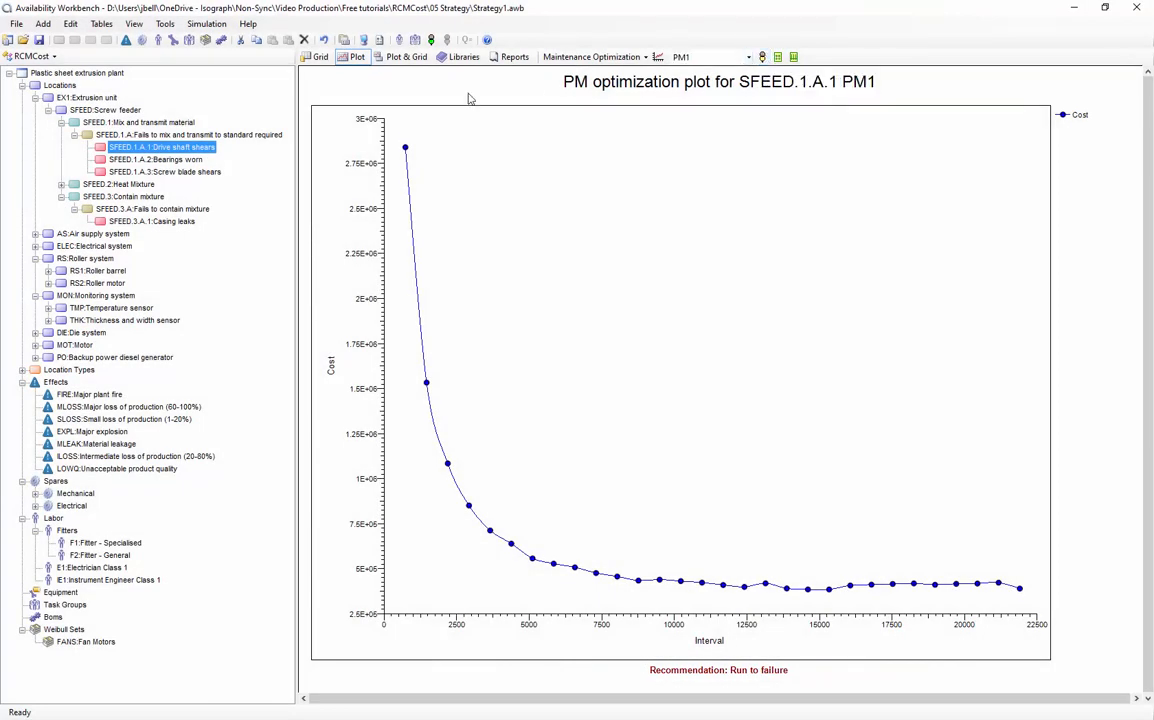
- Examine the Weibull failure distribution parameters of the Drive shaft shears cause
double_click(179, 148)
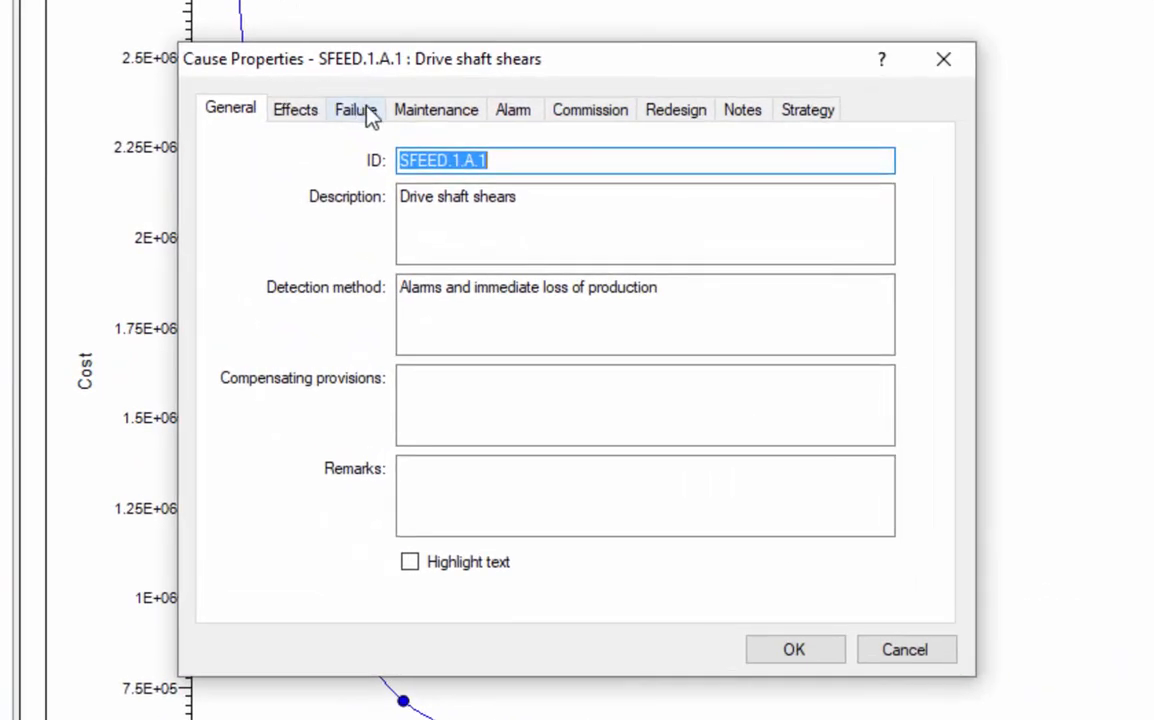
left_click(466, 235)
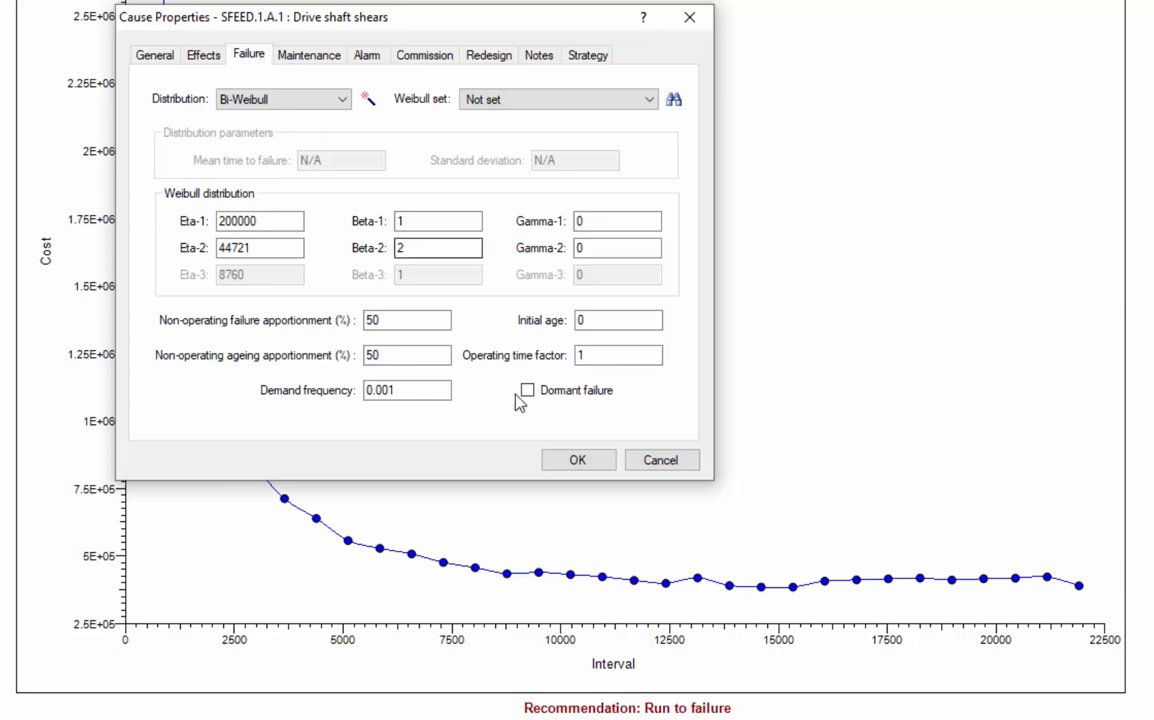
left_click(580, 460)
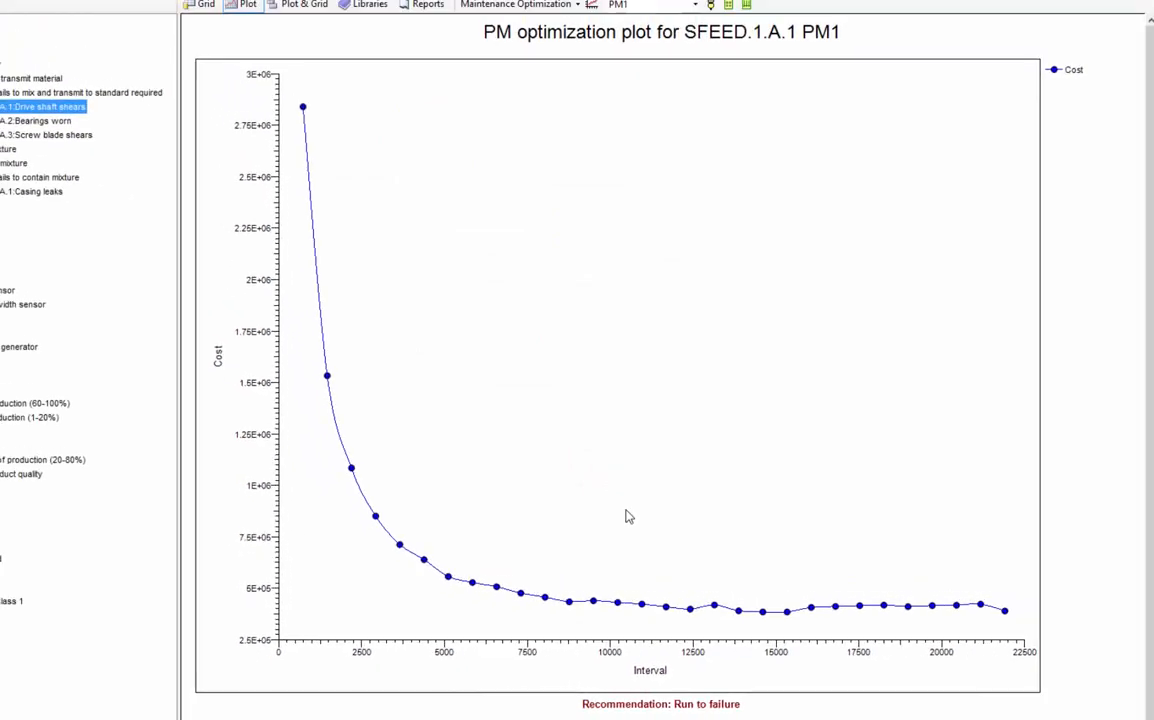
- Set the initial interval of Drive shaft shears' PM1 optimization range to 17520 and rerun the optimization
left_click(729, 12)
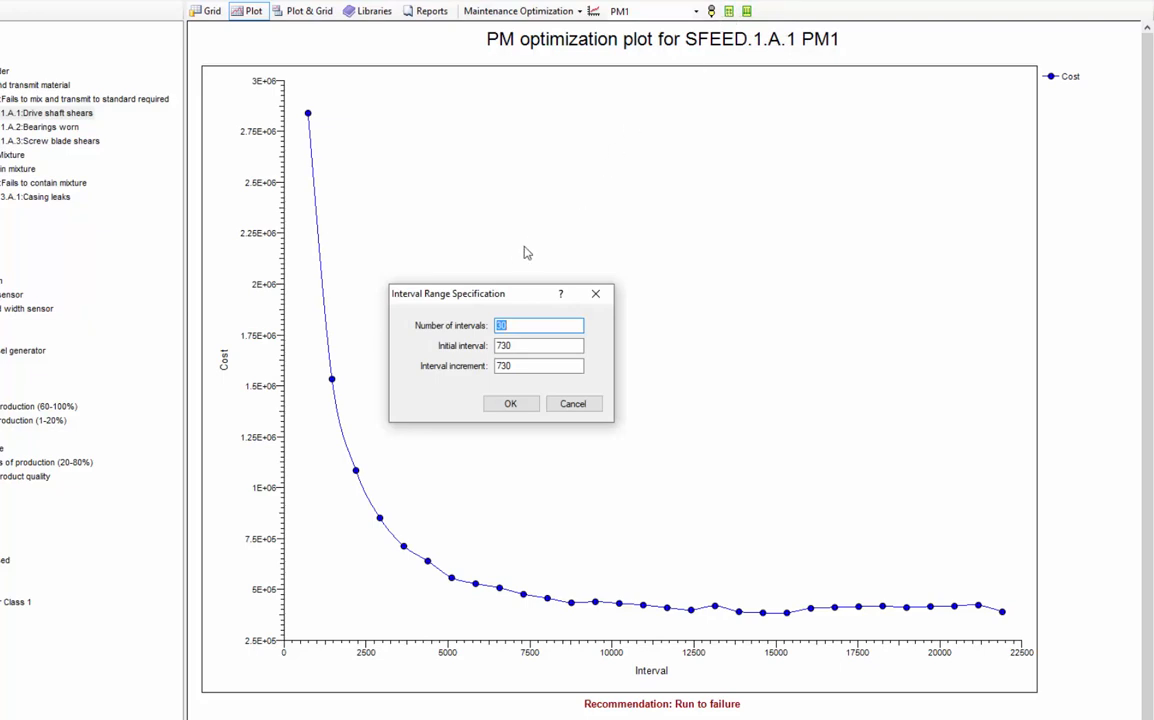
double_click(505, 345)
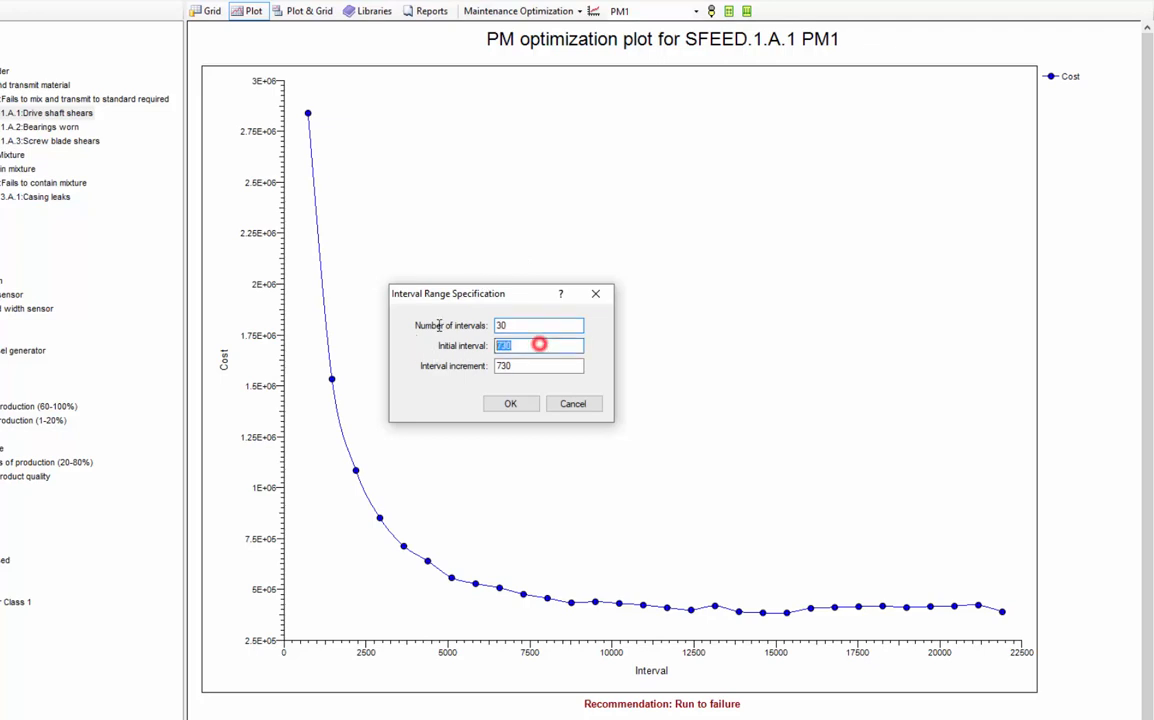
type("17520")
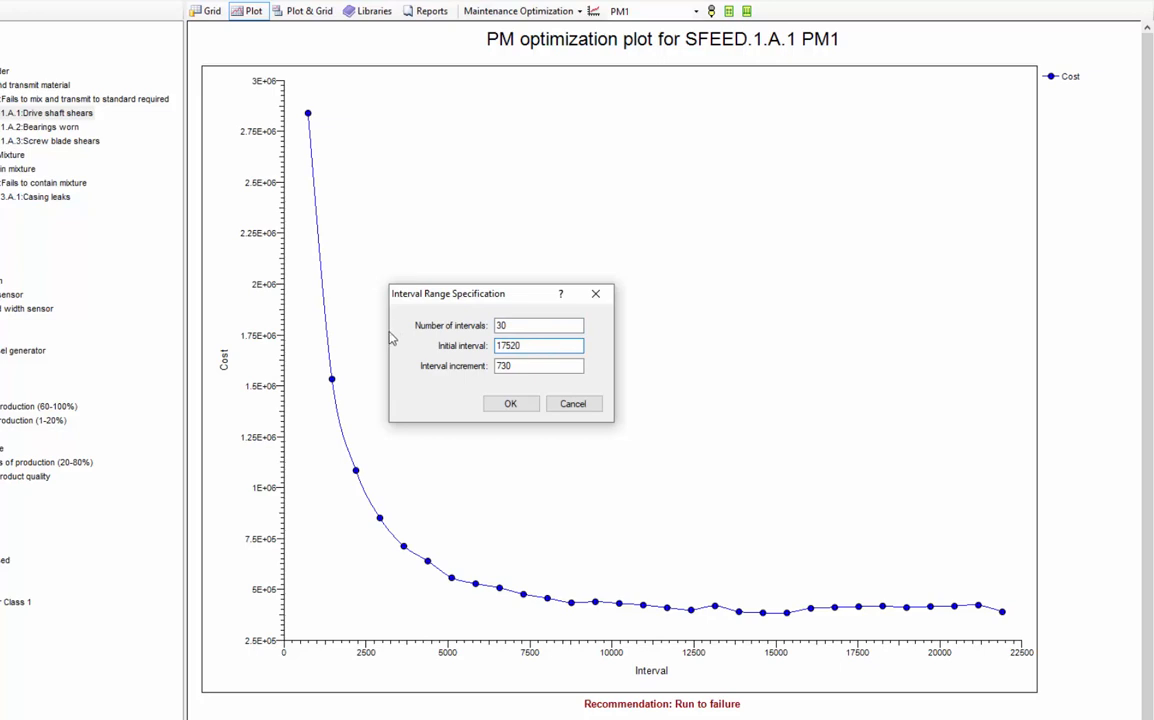
left_click(507, 405)
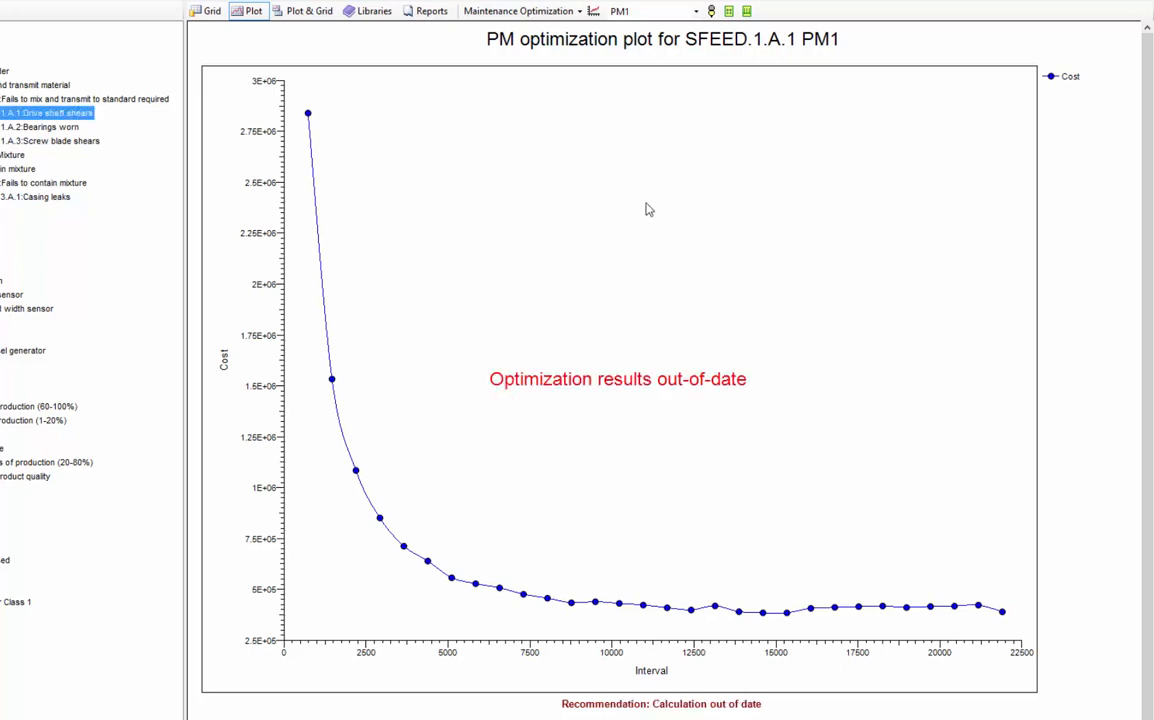
left_click(710, 11)
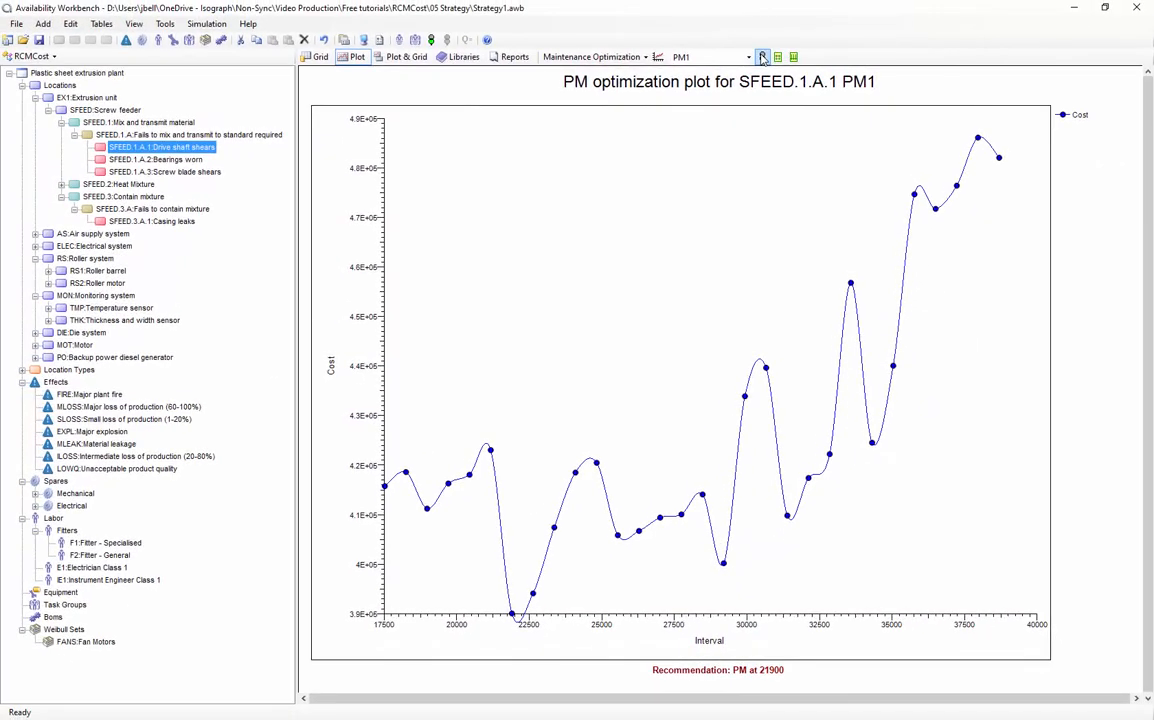
- Run the full project simulation and review its life cost, cause, effect, spare and labor results
left_click(434, 40)
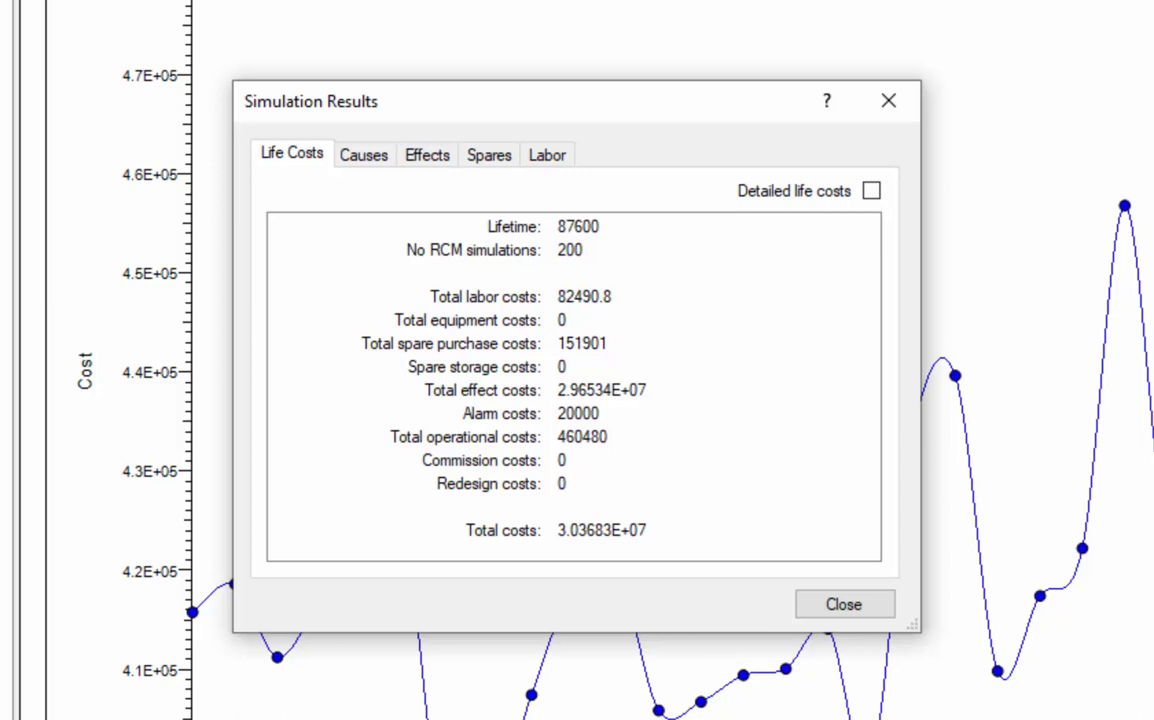
left_click(355, 160)
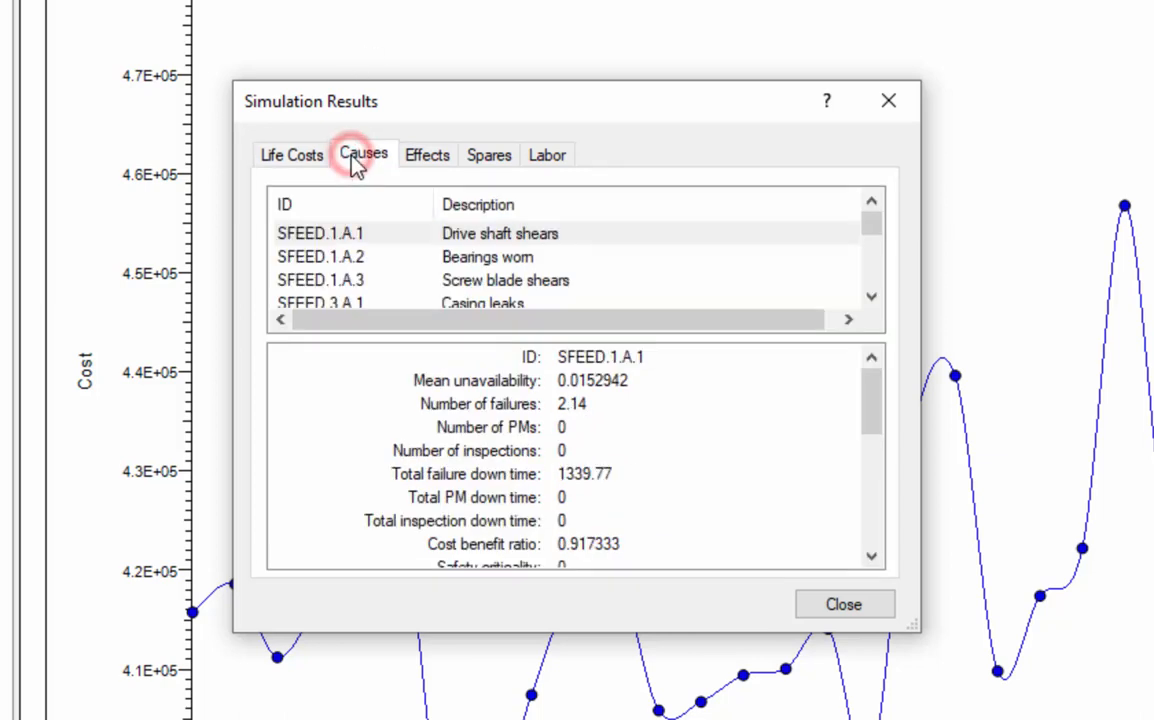
left_click(418, 166)
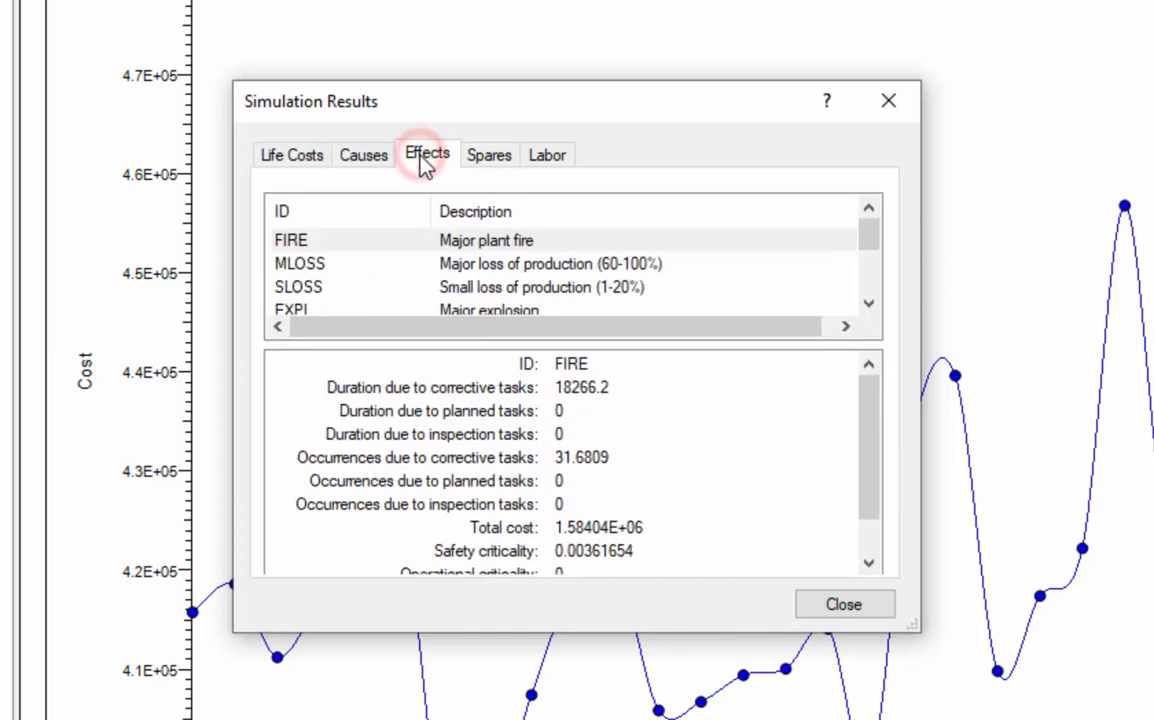
left_click(487, 163)
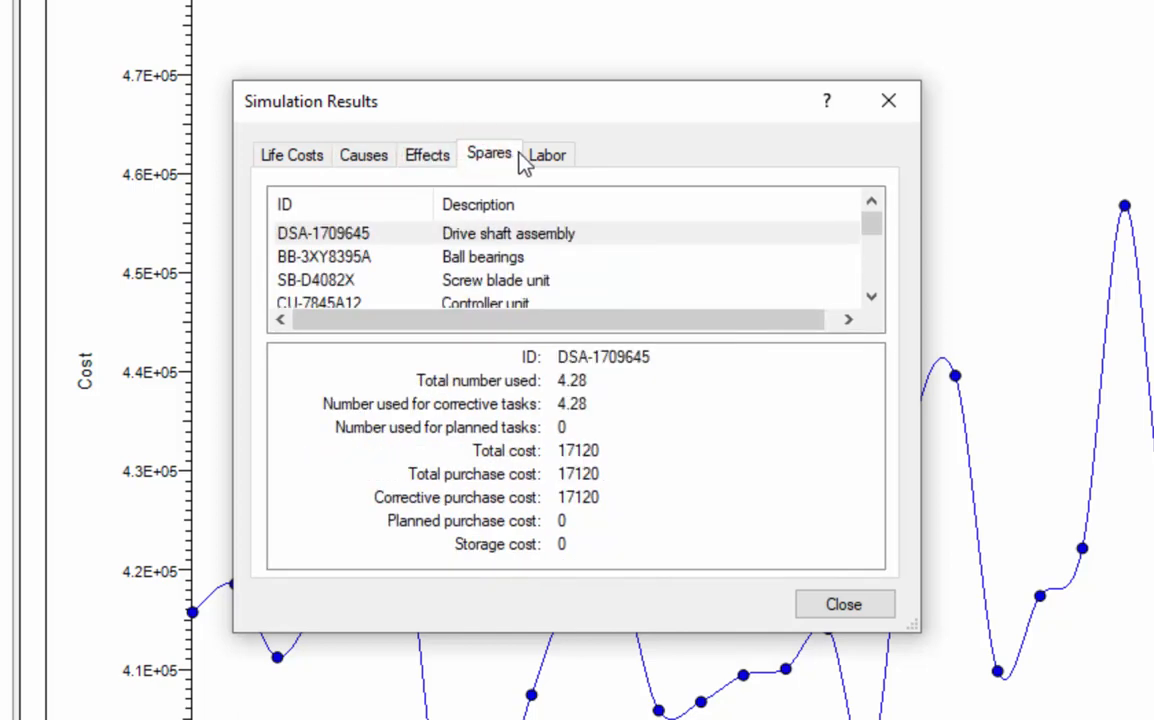
left_click(540, 158)
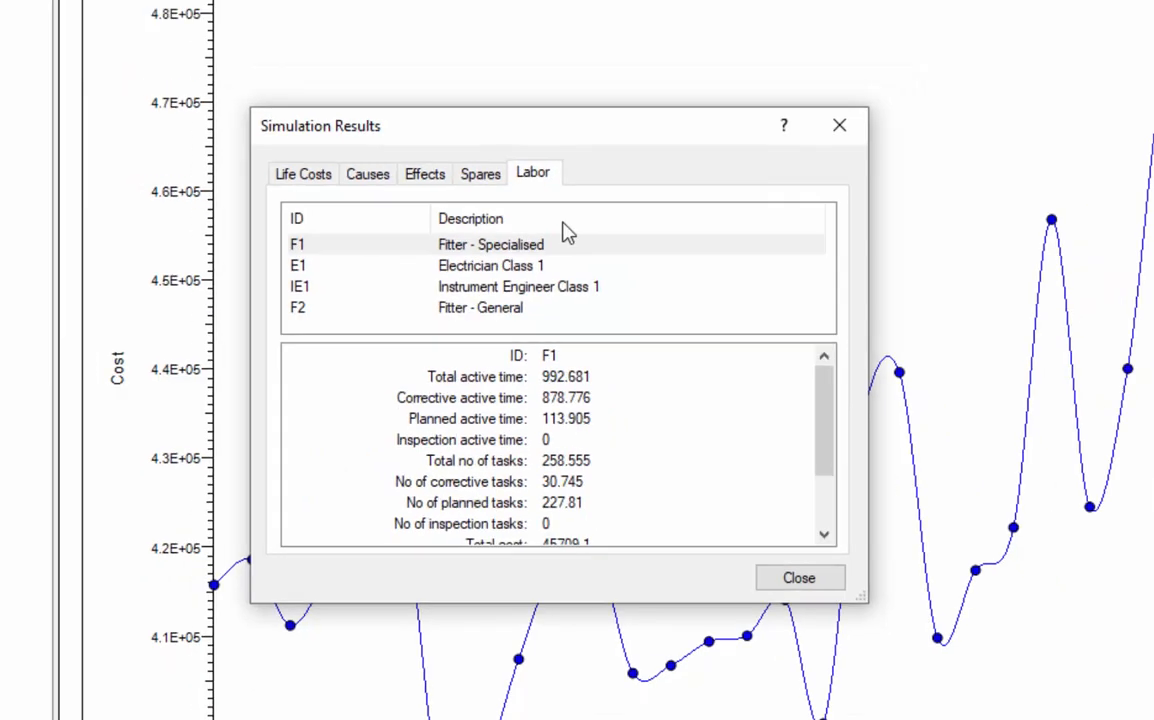
left_click(703, 521)
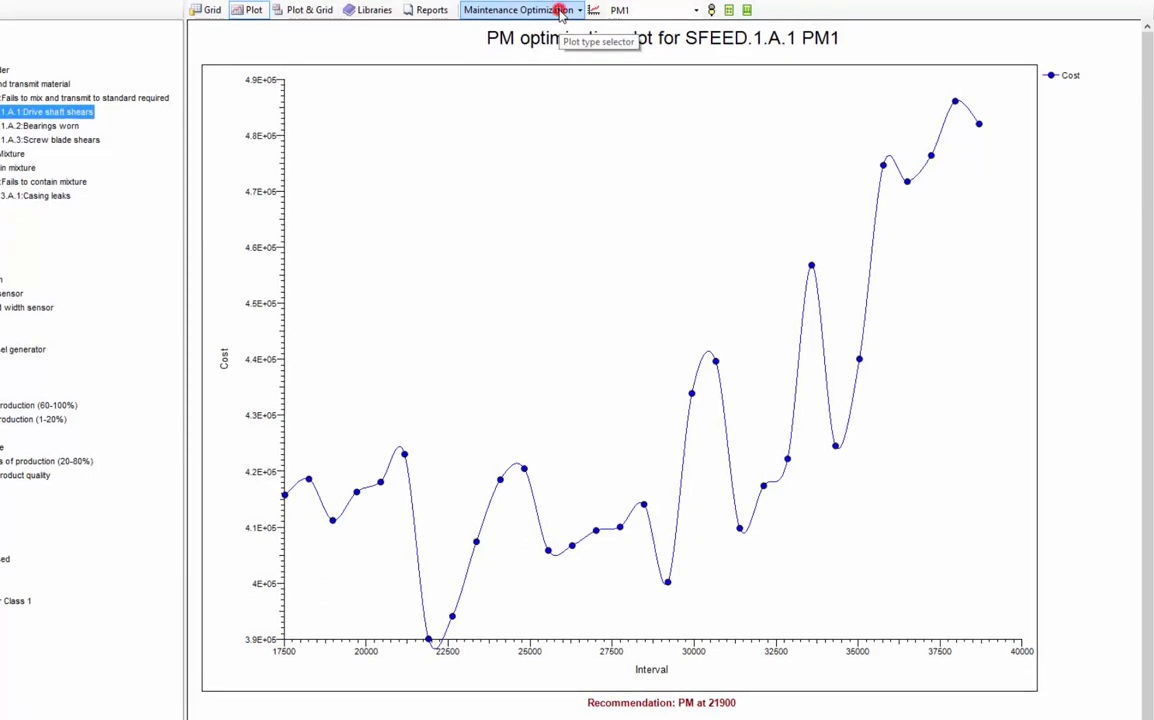
- Compare the project's Cost Profile, Labor Profile and Effect Profile plots, ending on the Contribution plot of costs by cause
left_click(561, 11)
left_click(562, 29)
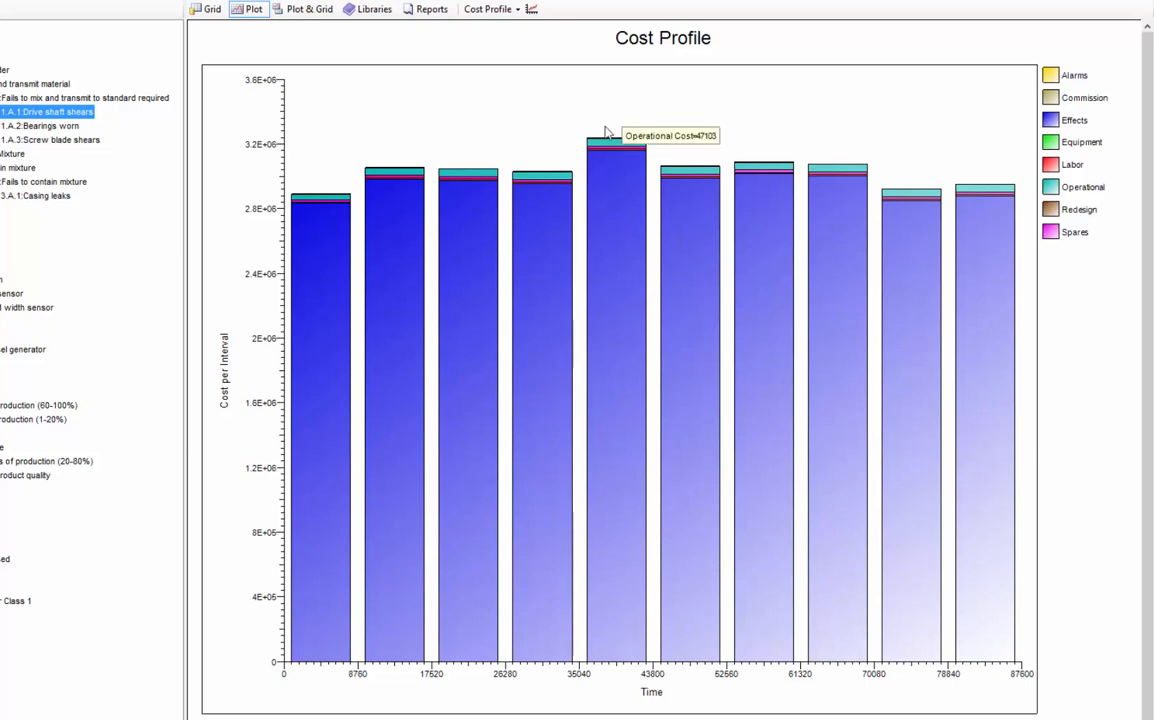
left_click(514, 9)
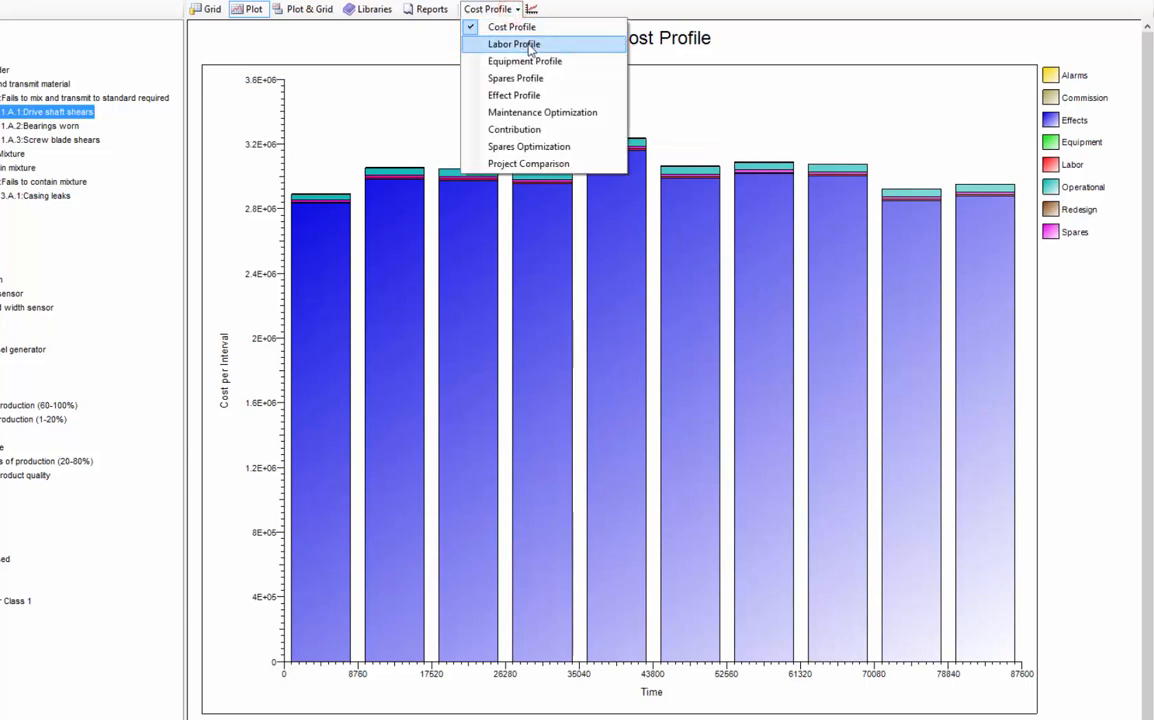
left_click(530, 46)
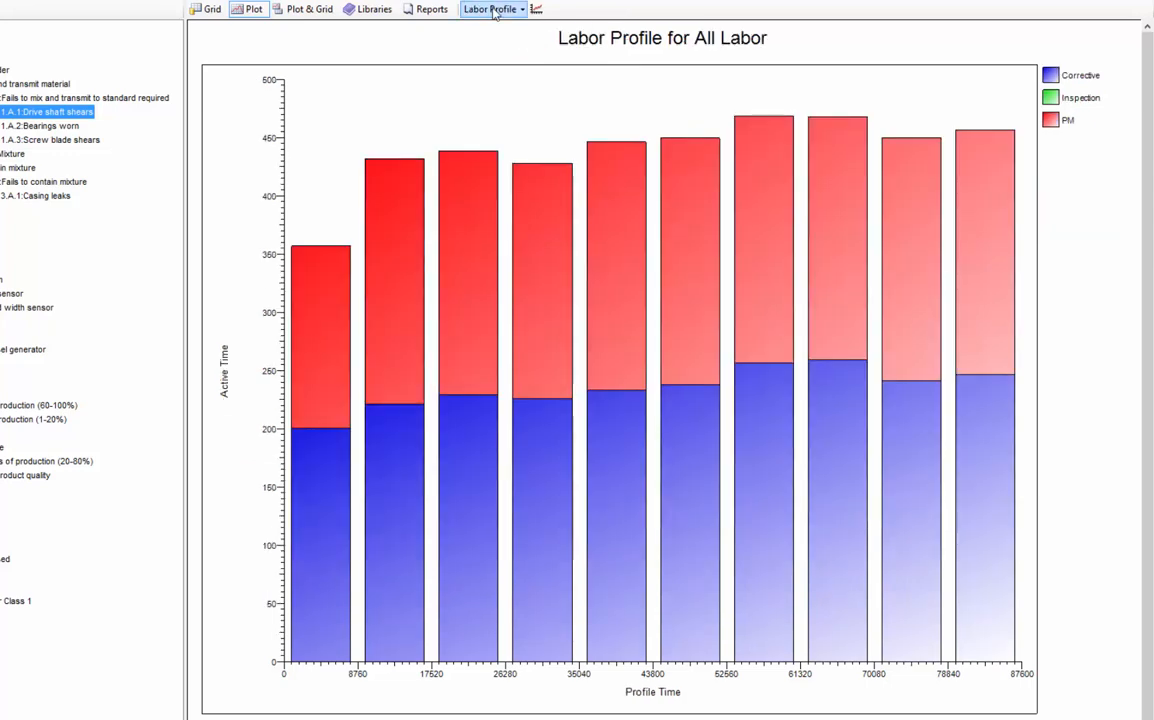
left_click(485, 9)
left_click(533, 97)
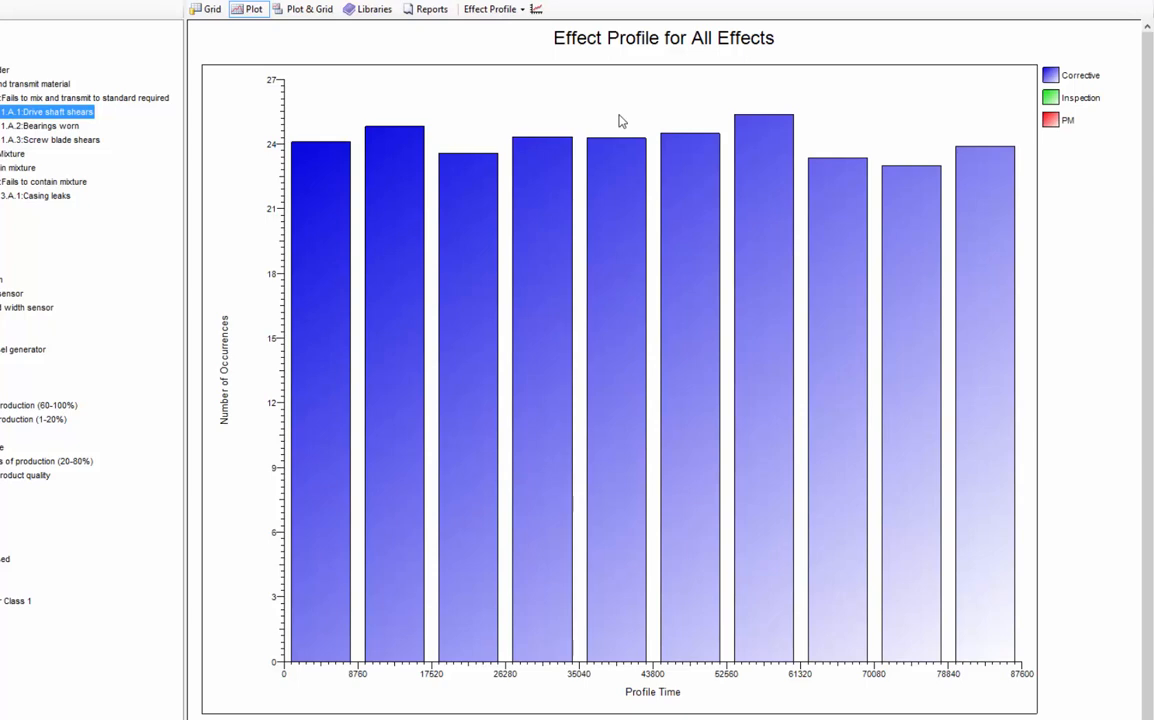
left_click(488, 9)
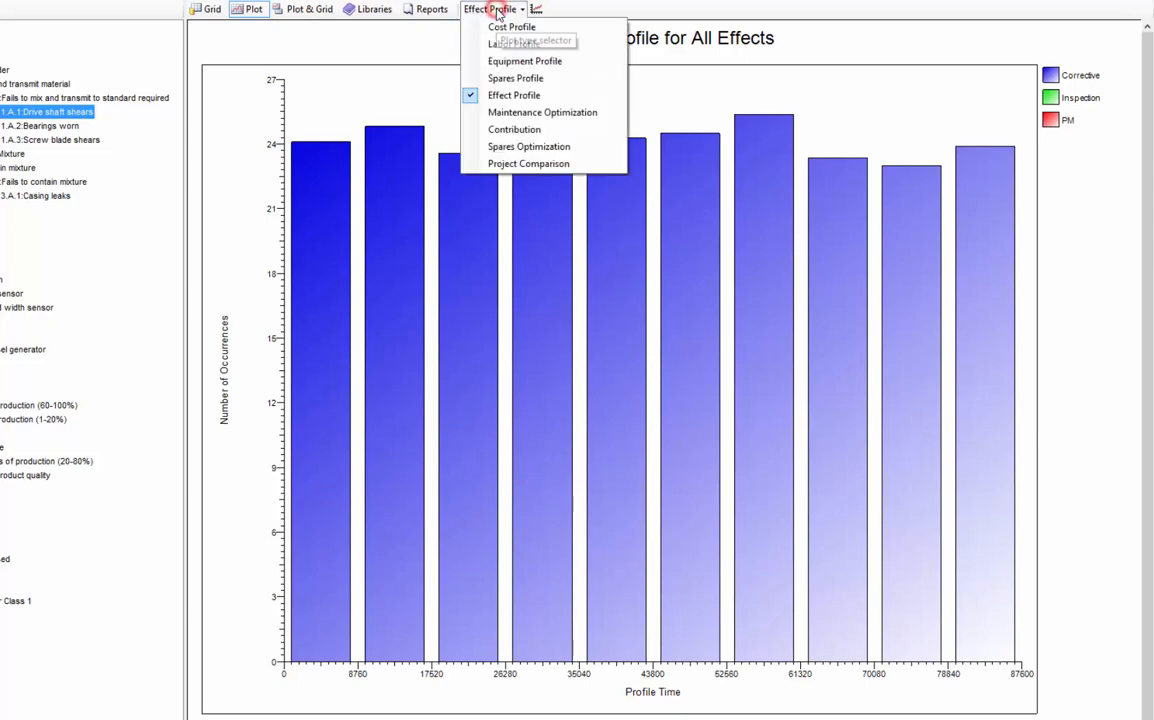
left_click(507, 133)
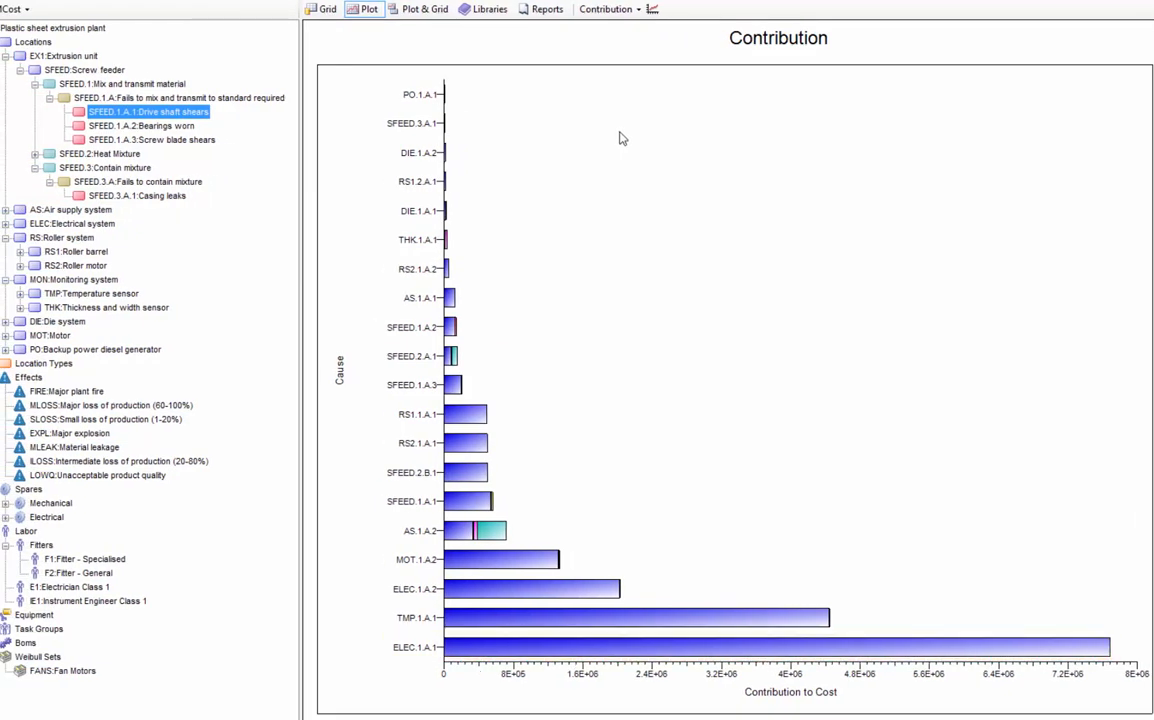
- Examine the effects, failure distribution, maintenance tasks and strategy of the power surge cause ELEC.1.A.1 under the Electrical system
left_click(8, 224)
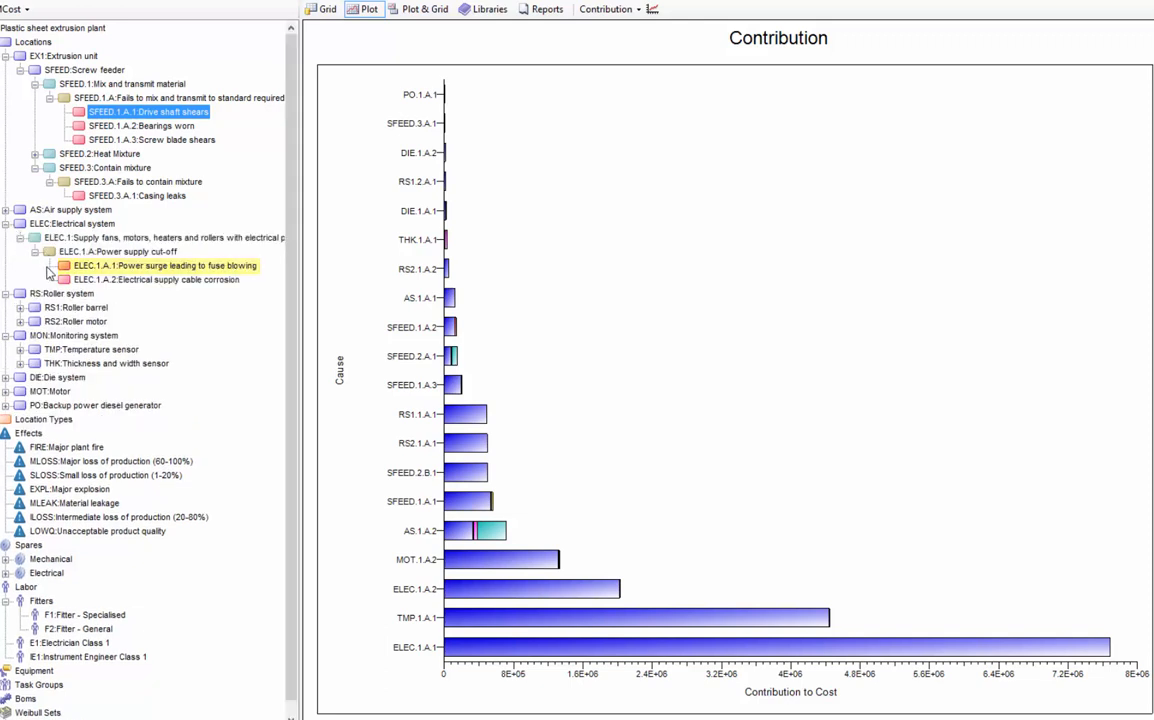
mouse_move(508, 652)
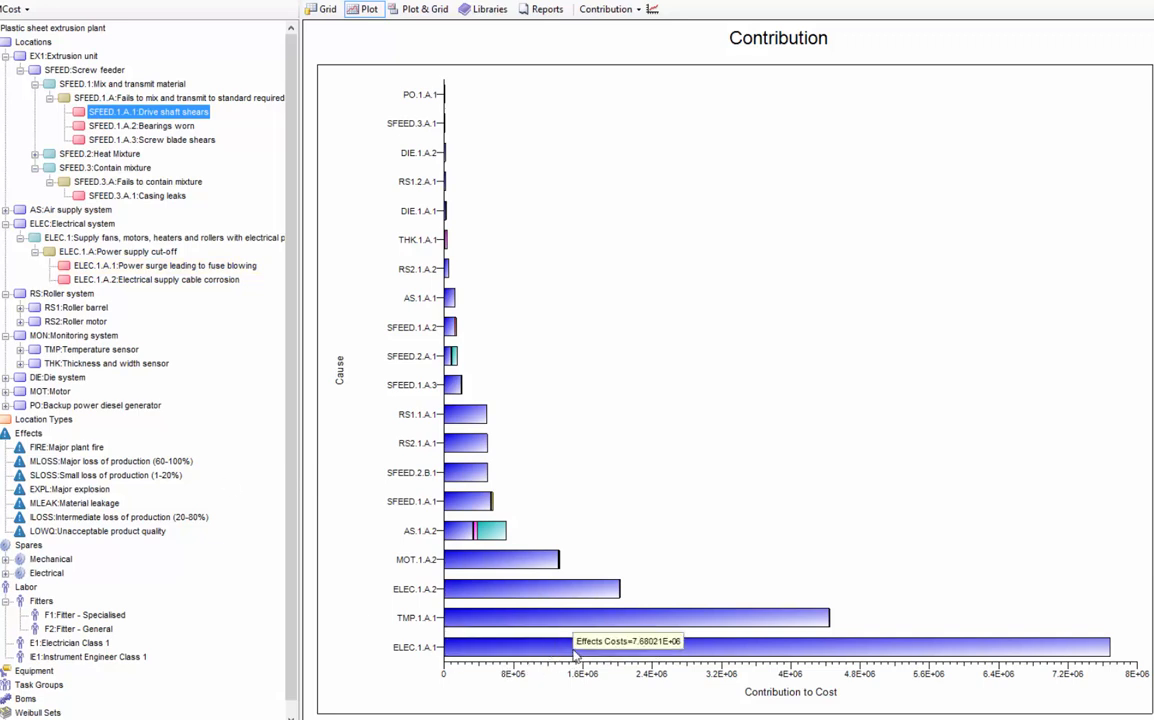
double_click(575, 652)
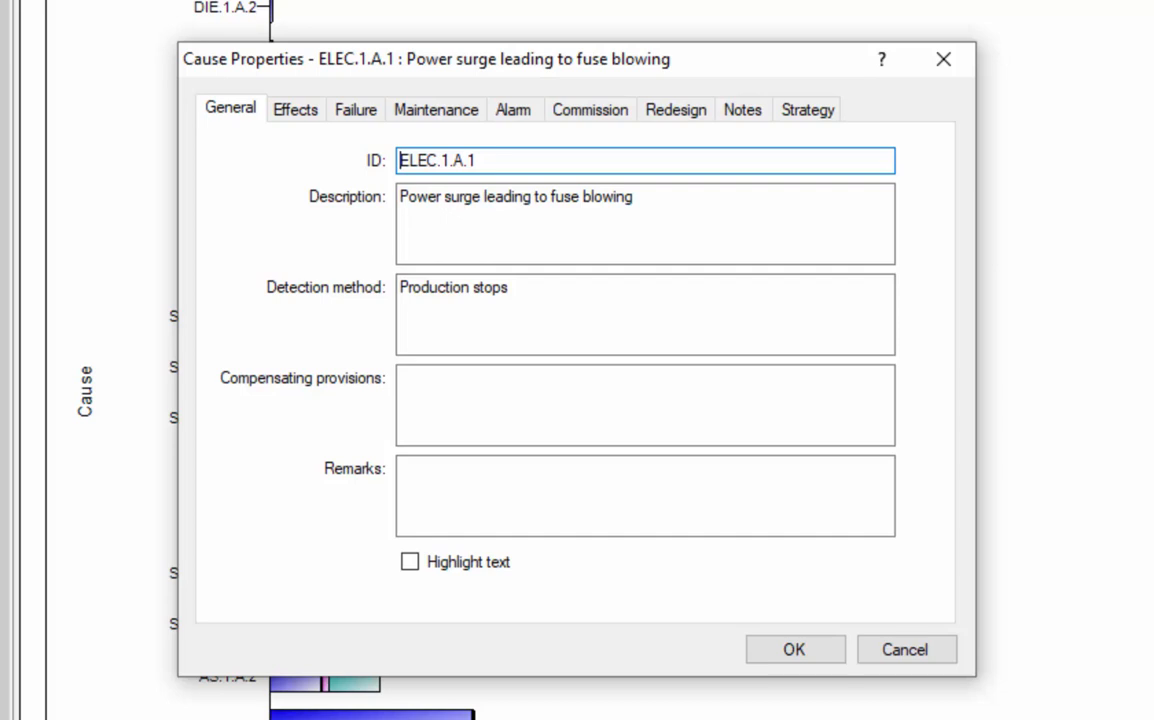
left_click(300, 109)
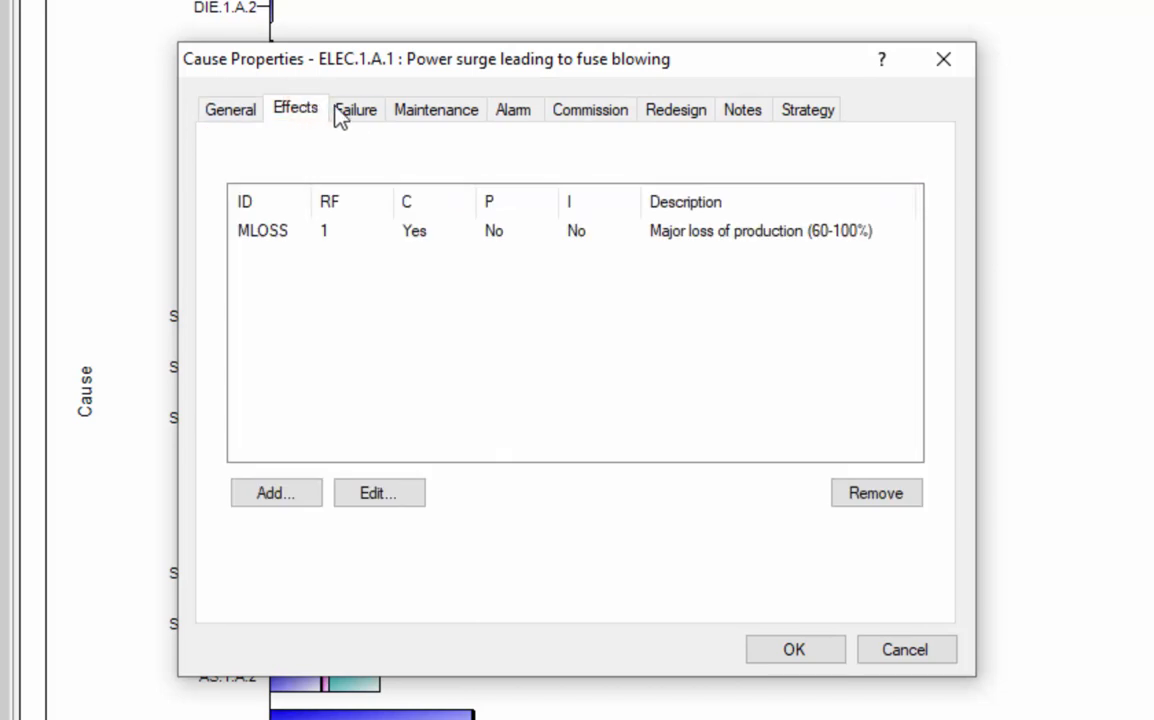
left_click(359, 112)
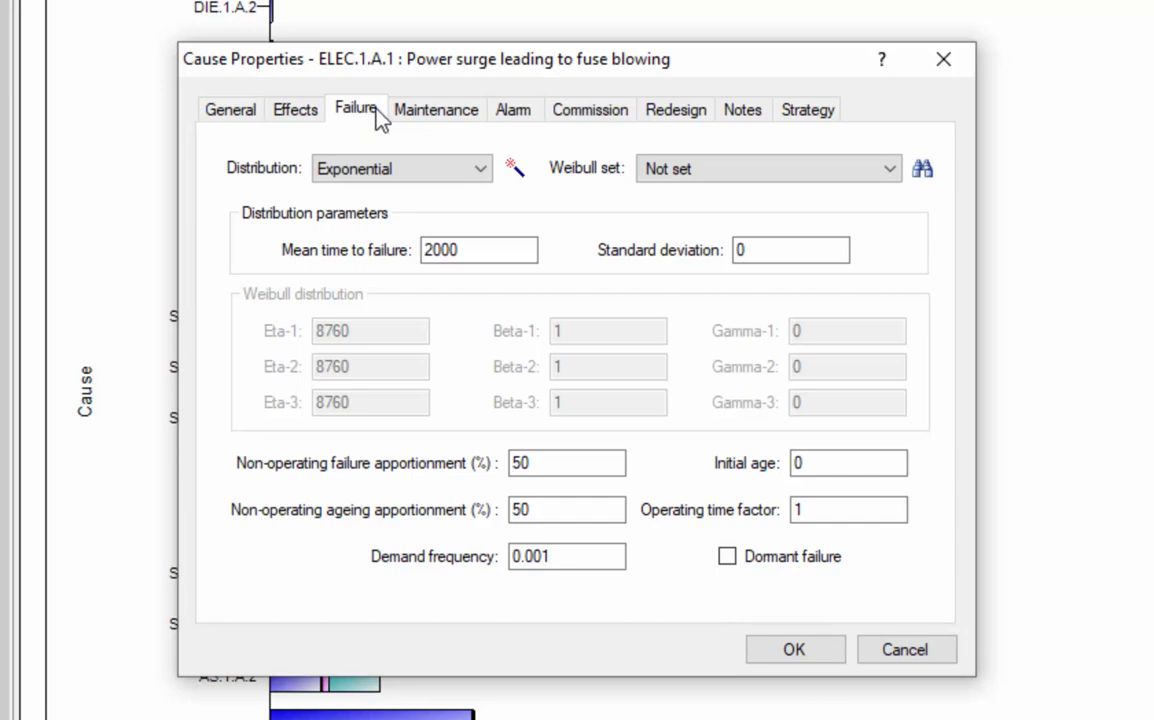
left_click(432, 110)
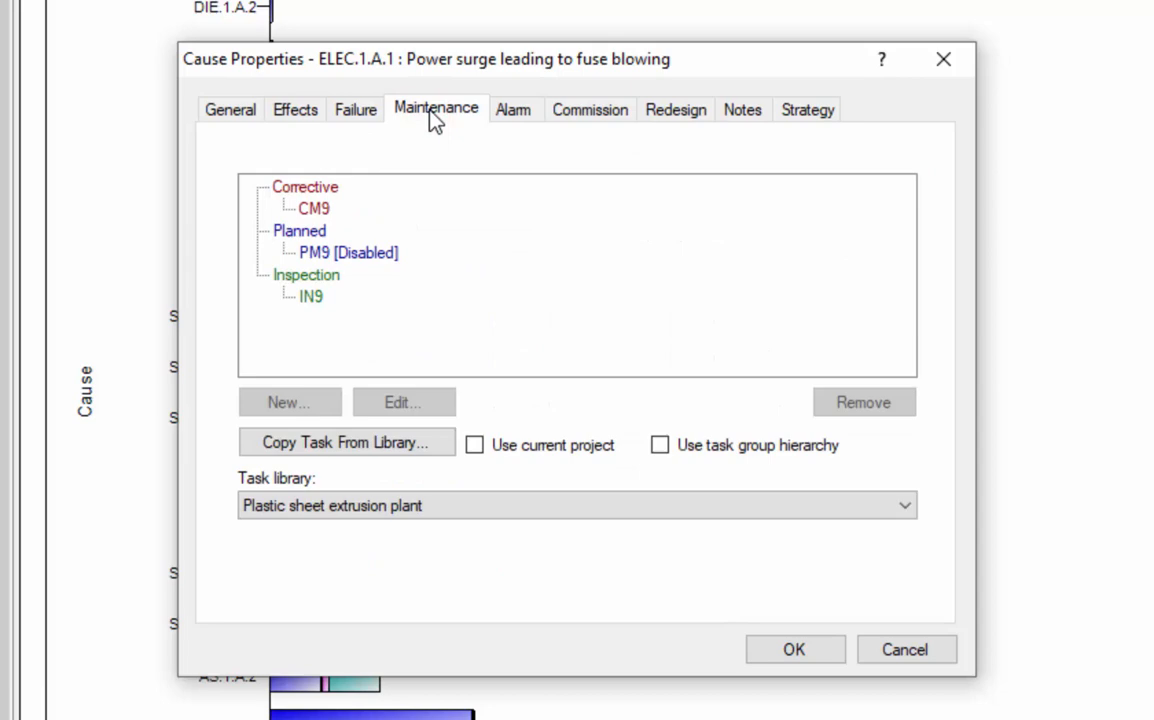
left_click(808, 110)
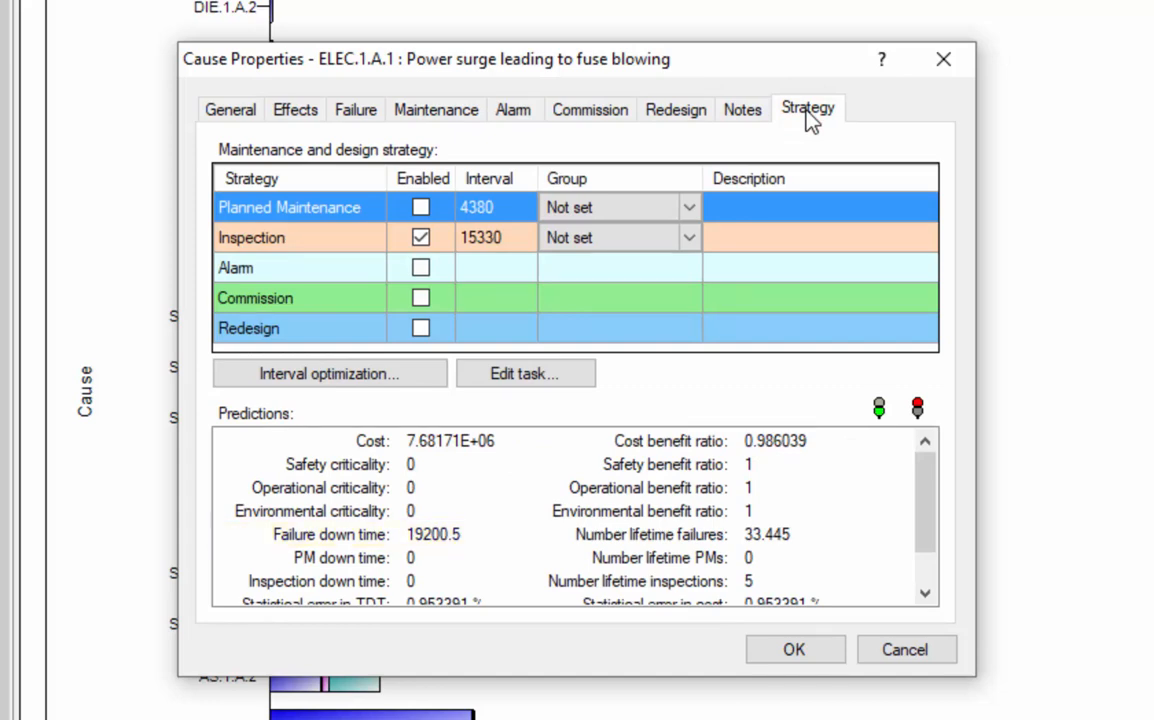
- Inspect the duration and resources of the power surge cause's corrective task CM9 without changing the task or cause
left_click(424, 108)
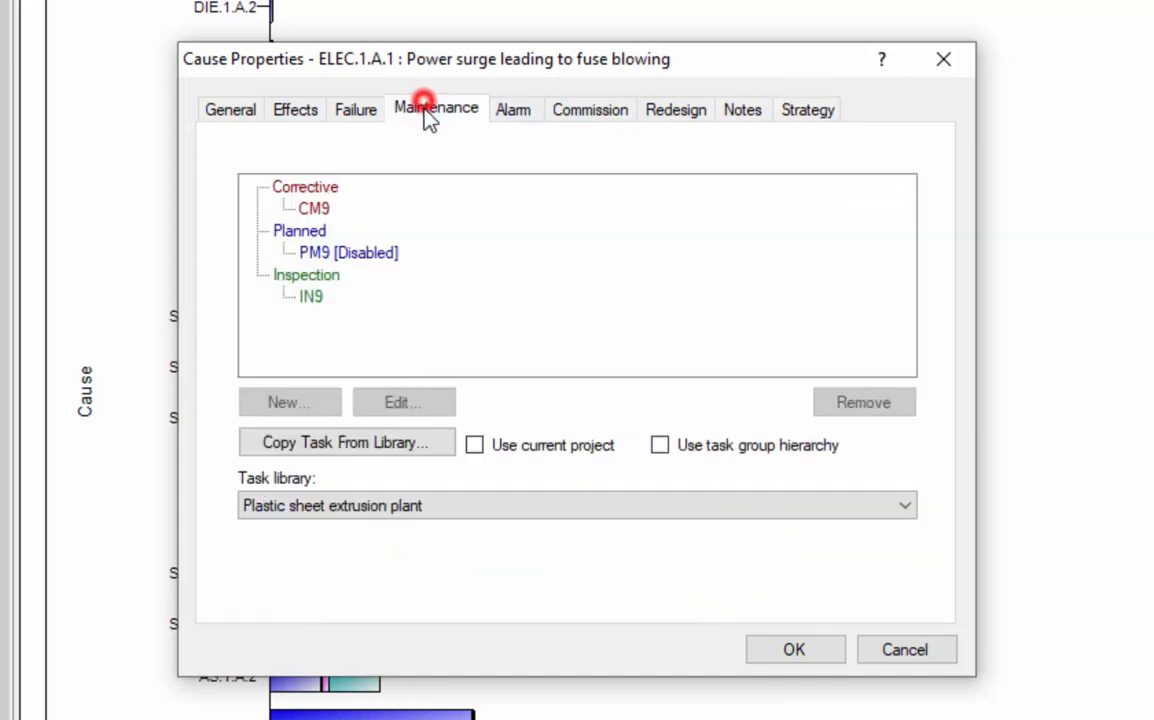
left_click(314, 209)
double_click(316, 210)
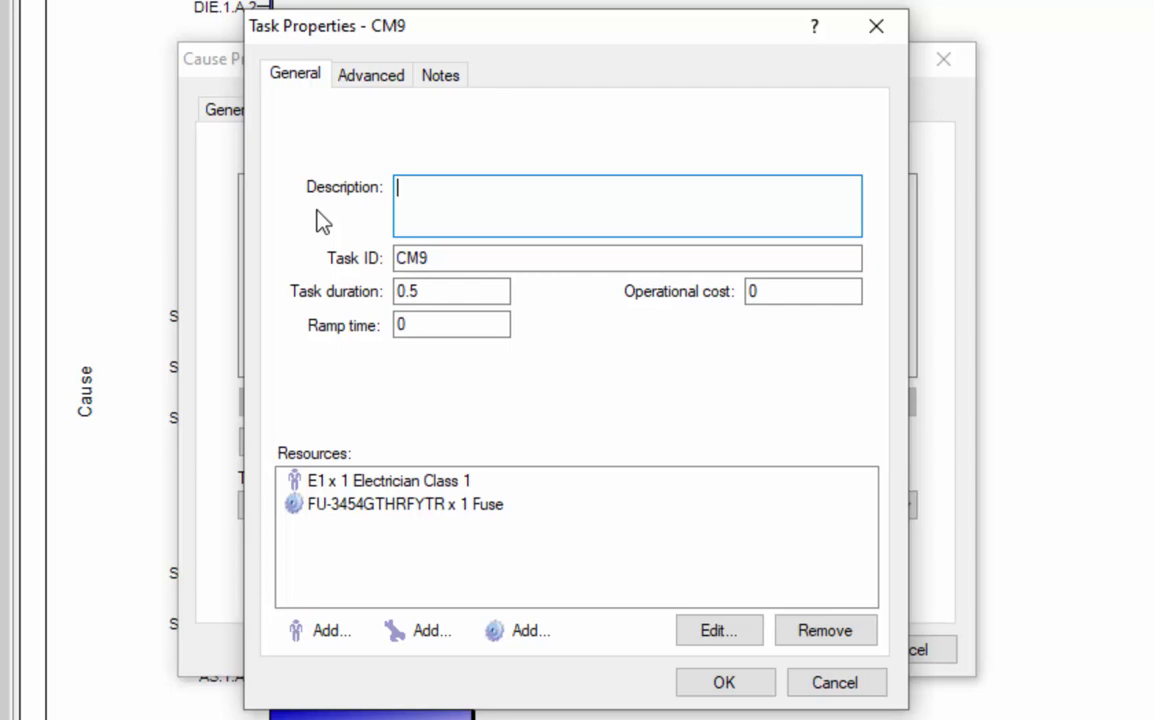
left_click(812, 686)
left_click(910, 650)
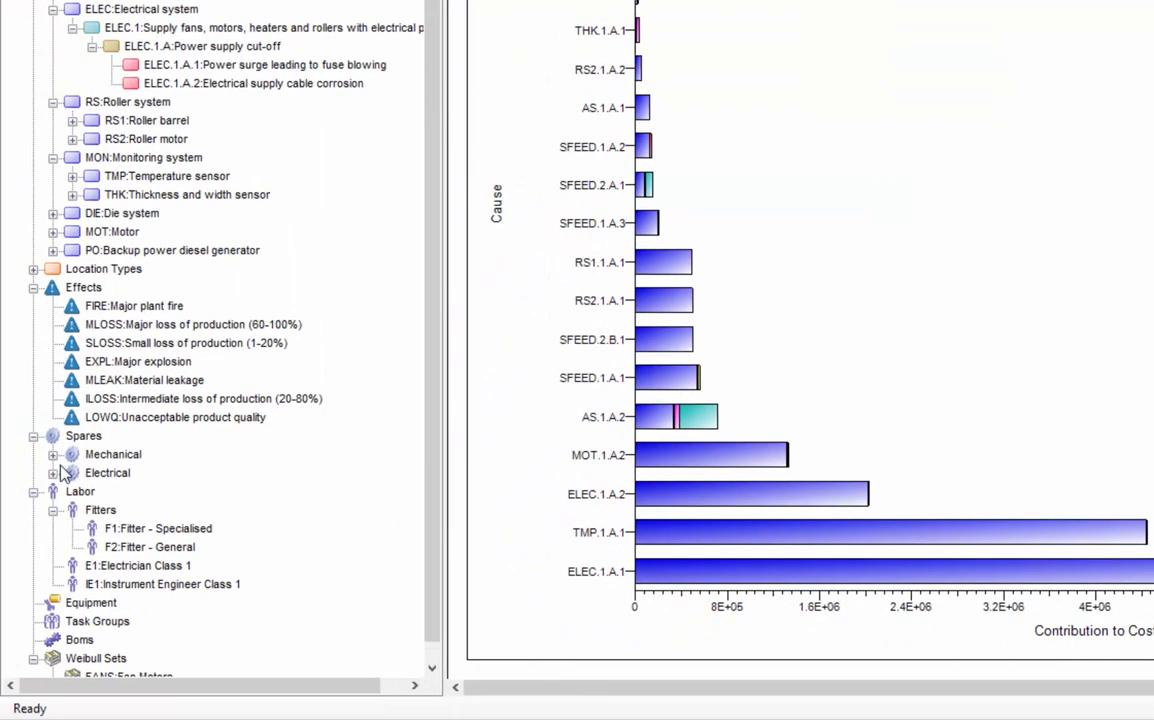
- Check the unit cost and the level 1, 2 and 3 storage and logistic delay settings of the electrical Fuse spare
left_click(53, 473)
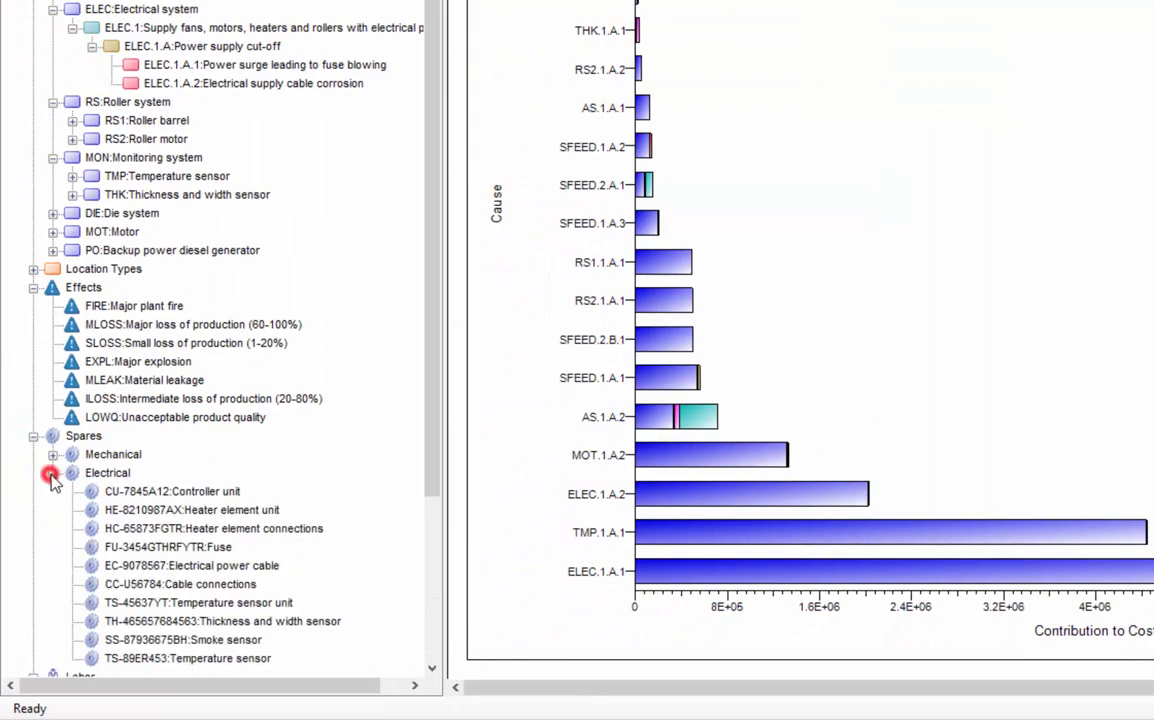
left_click(136, 548)
double_click(136, 548)
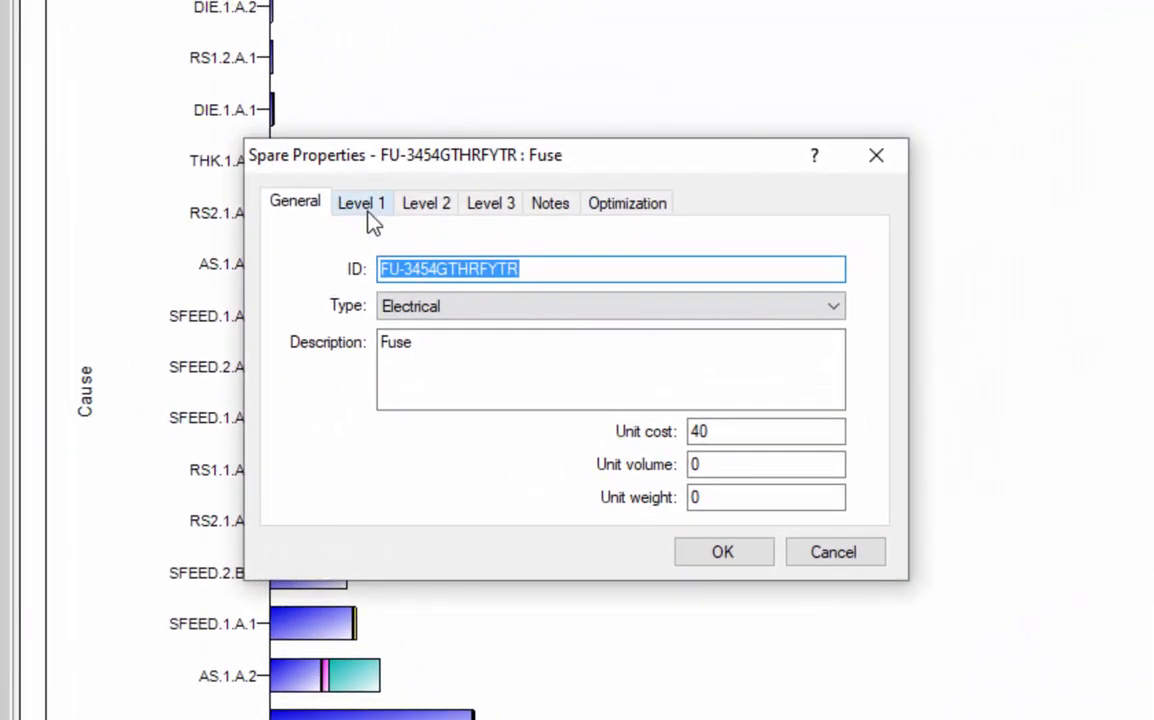
left_click(368, 210)
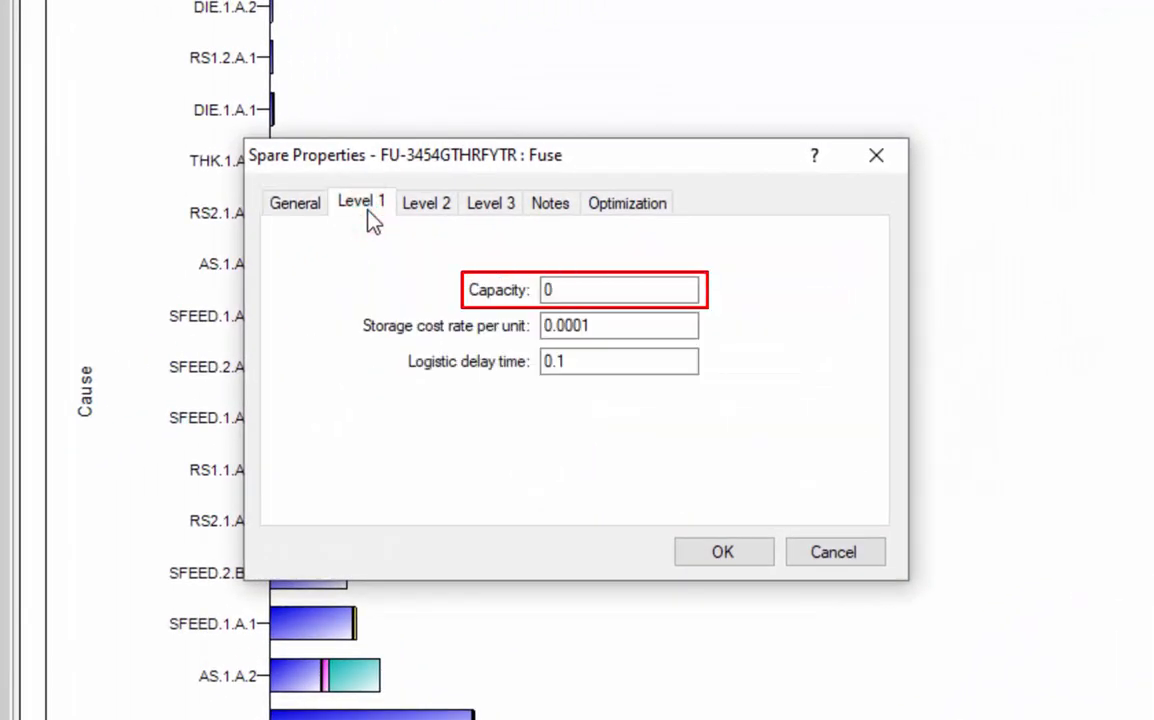
left_click(420, 206)
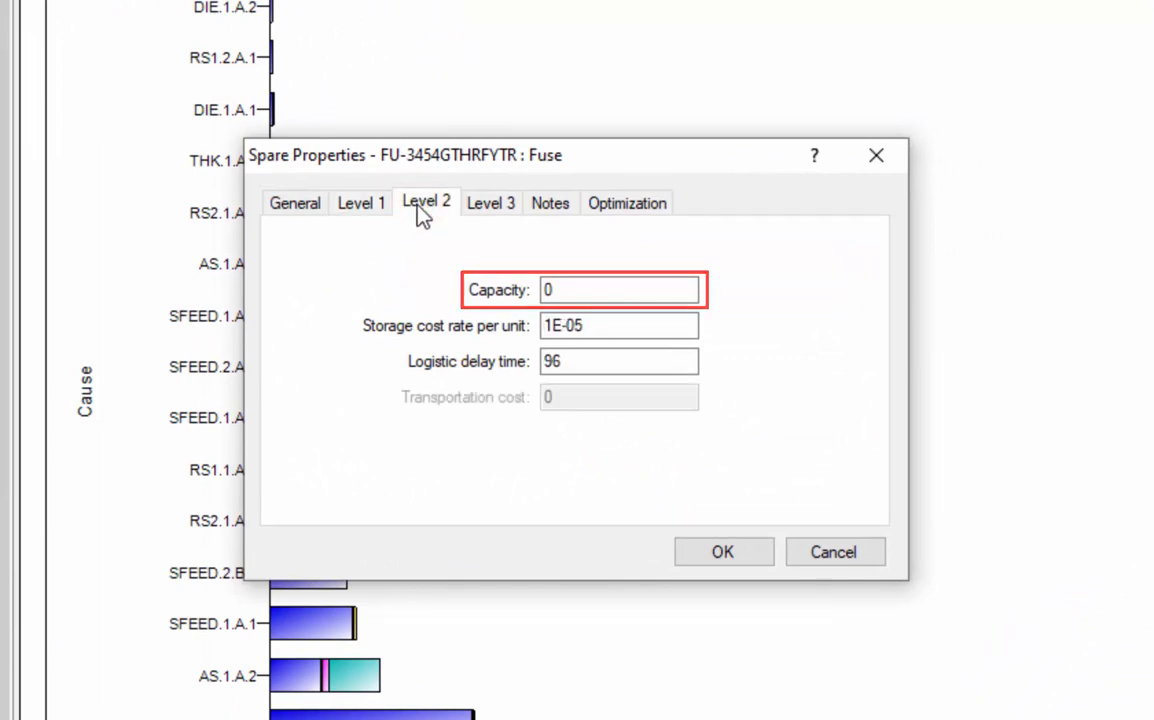
left_click(483, 203)
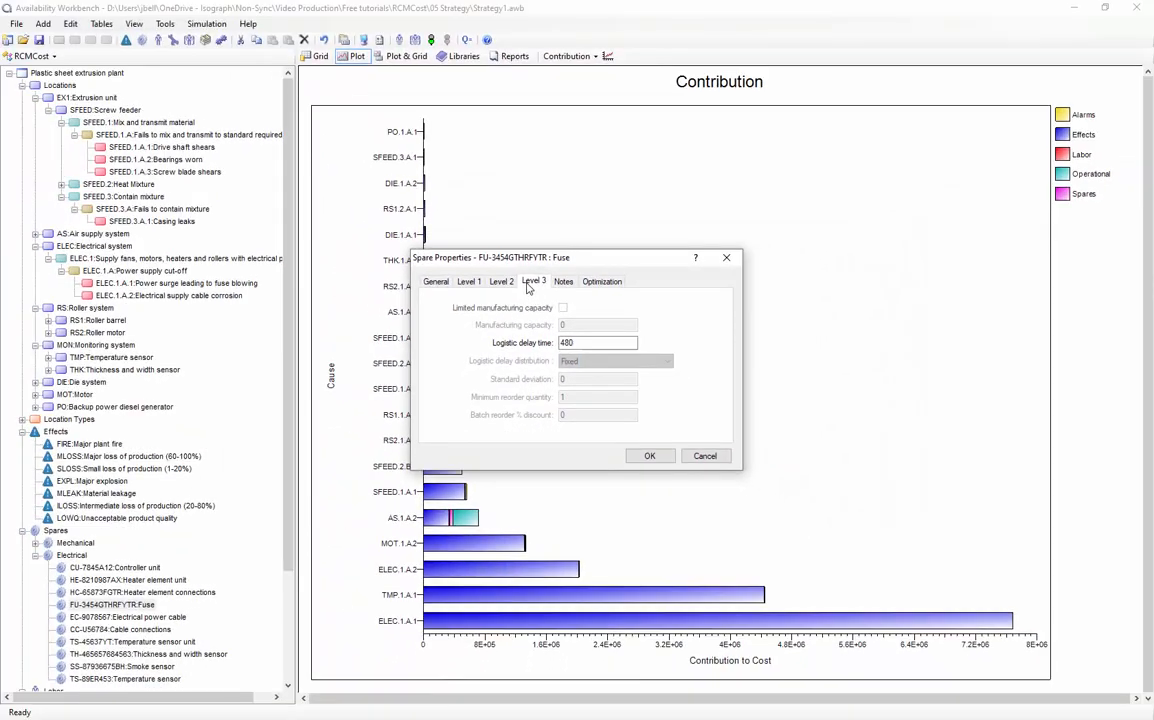
left_click(649, 455)
- In the spare optimization, set the Fuse spare's level 1 capacity range to a minimum of 2 and a maximum of 4
left_click(206, 23)
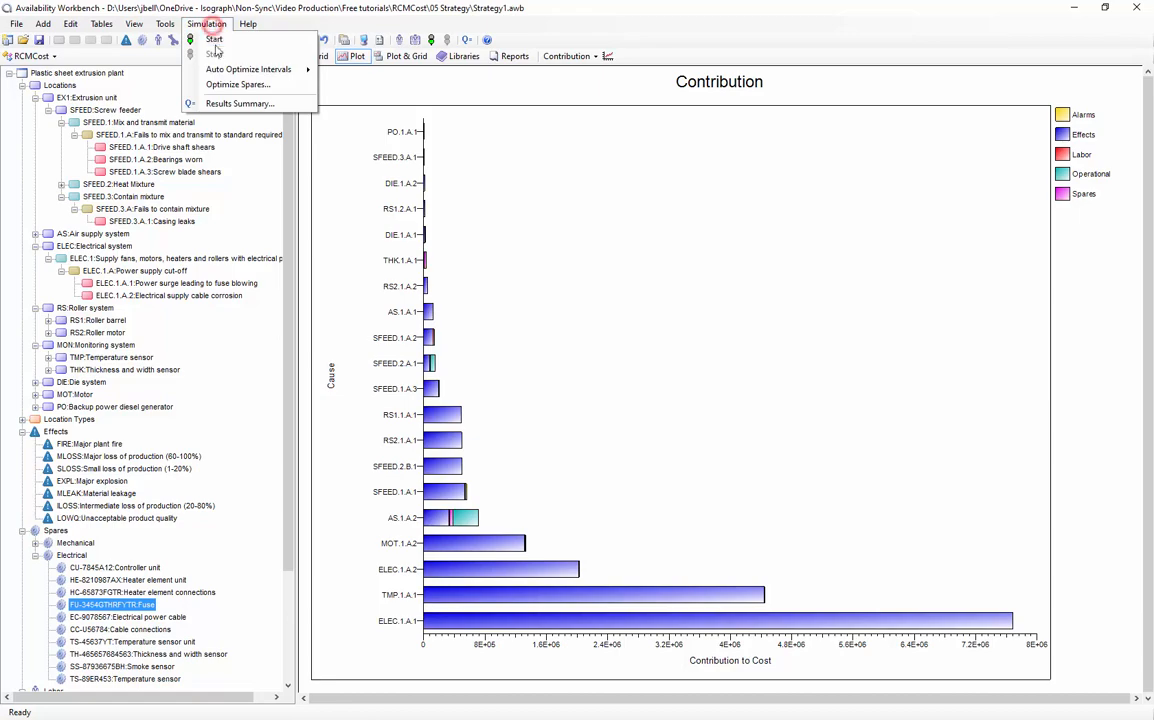
left_click(217, 85)
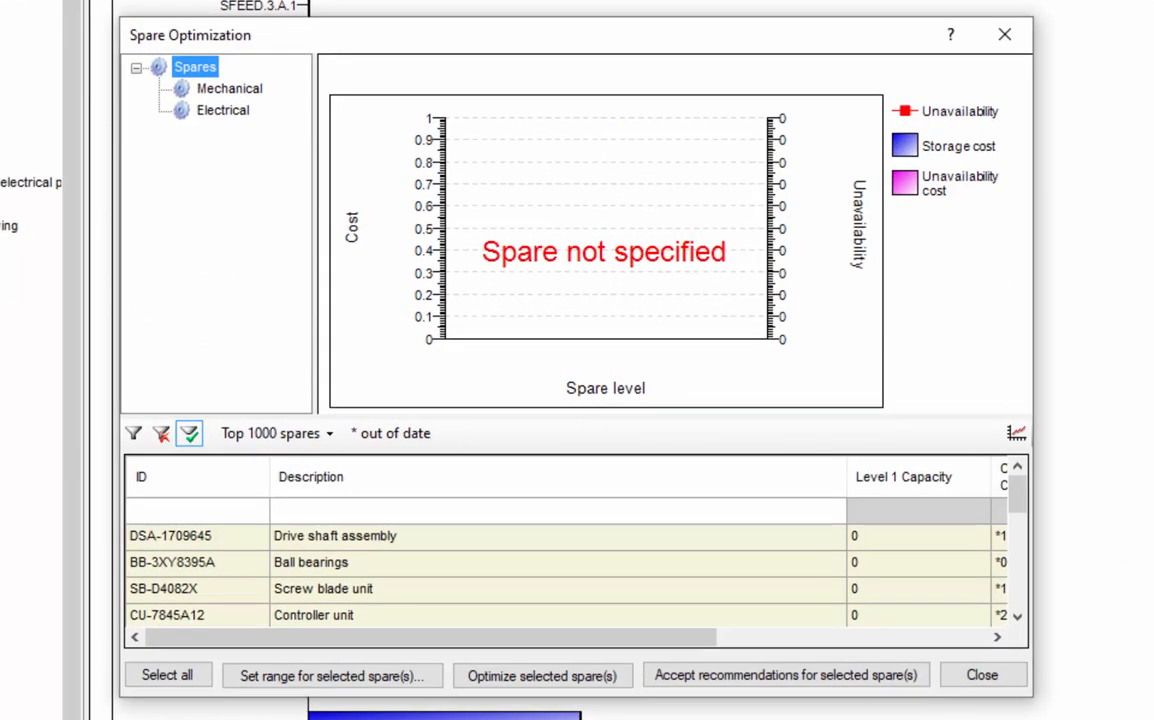
scroll(310, 540, "down", 5)
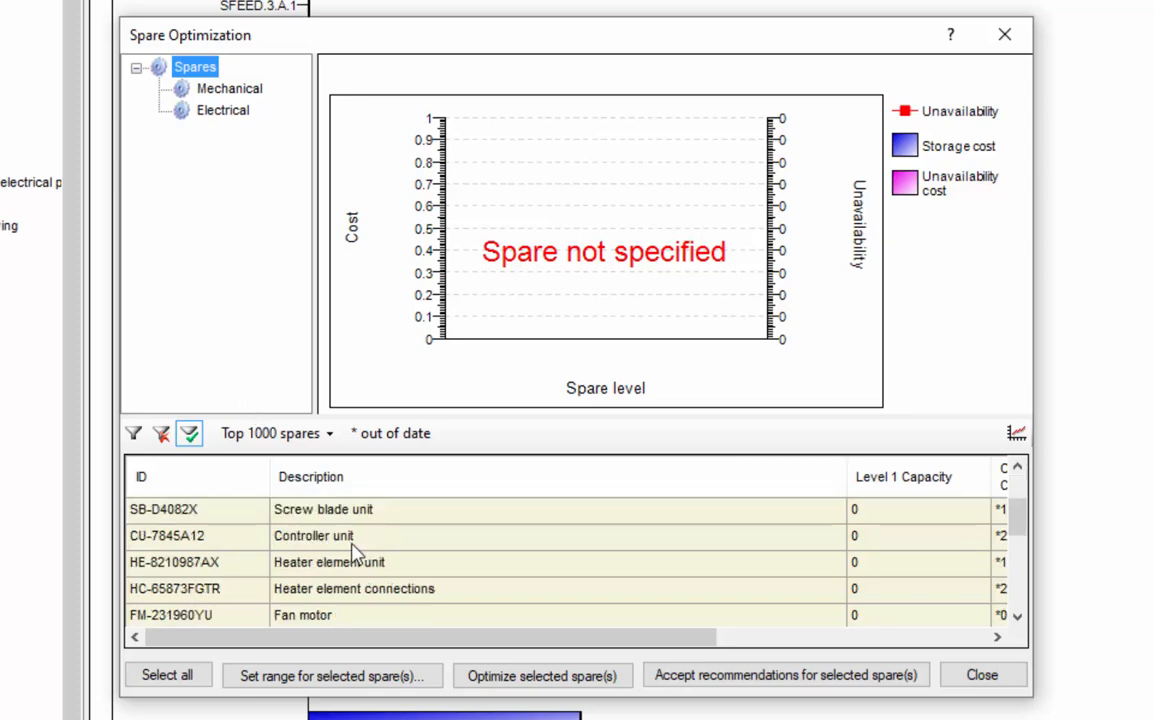
scroll(355, 556, "up", 3)
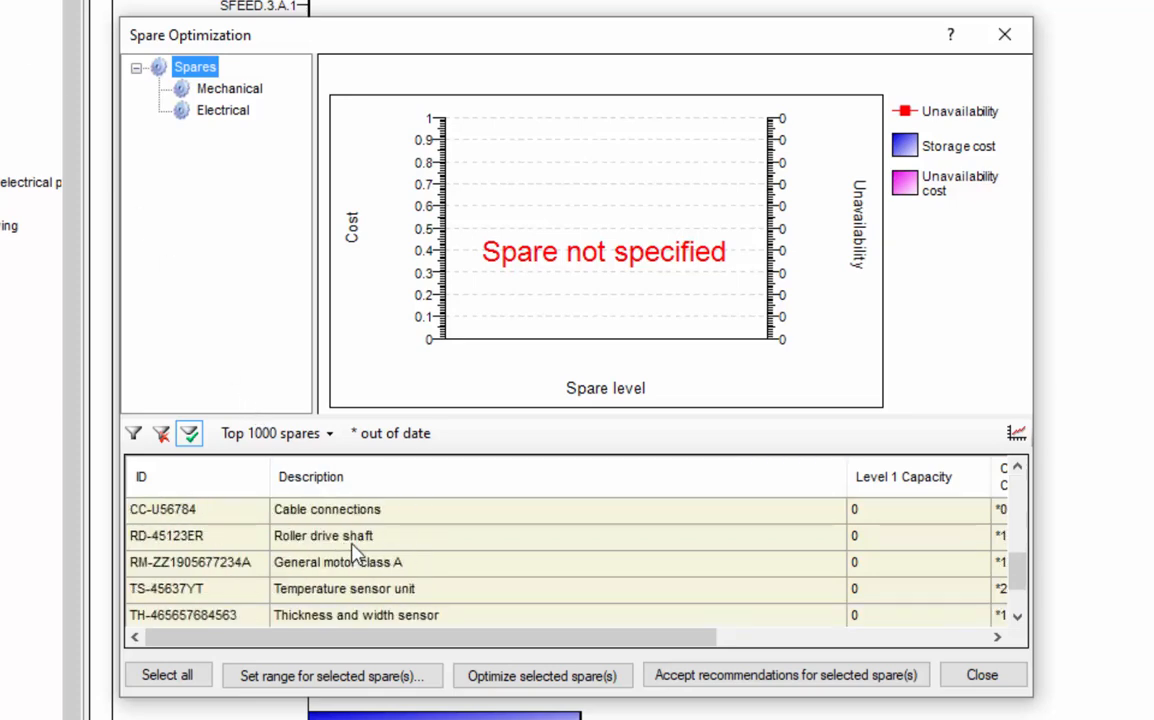
left_click(290, 537)
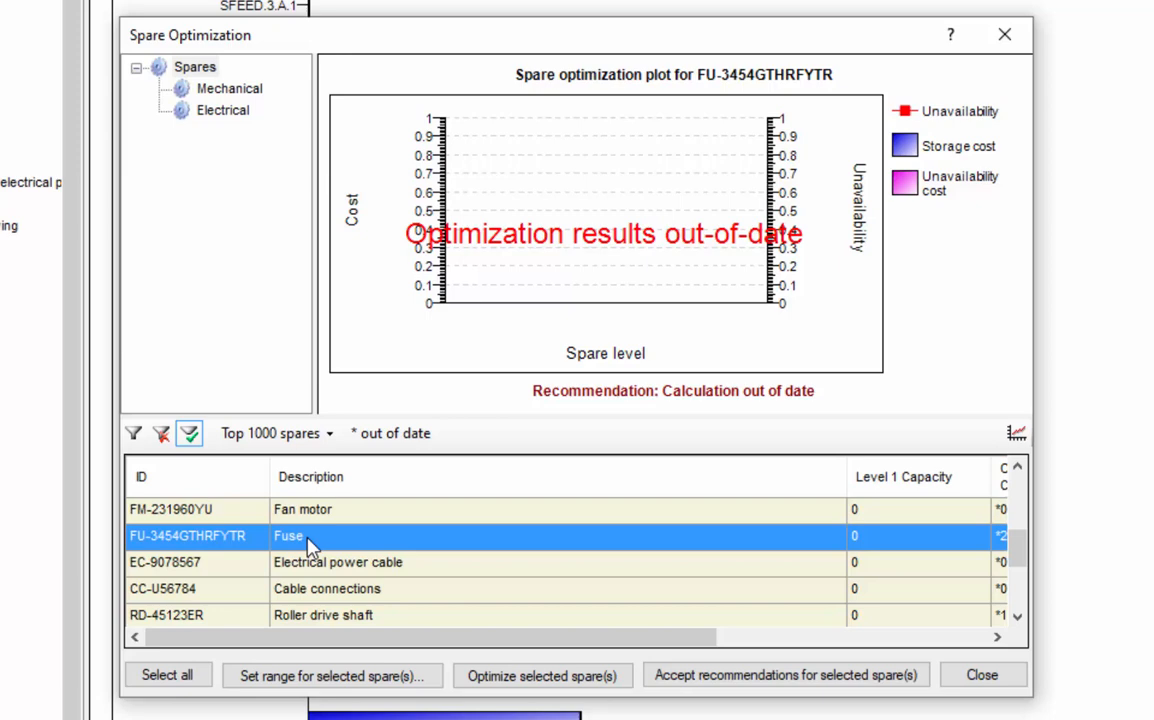
left_click(330, 676)
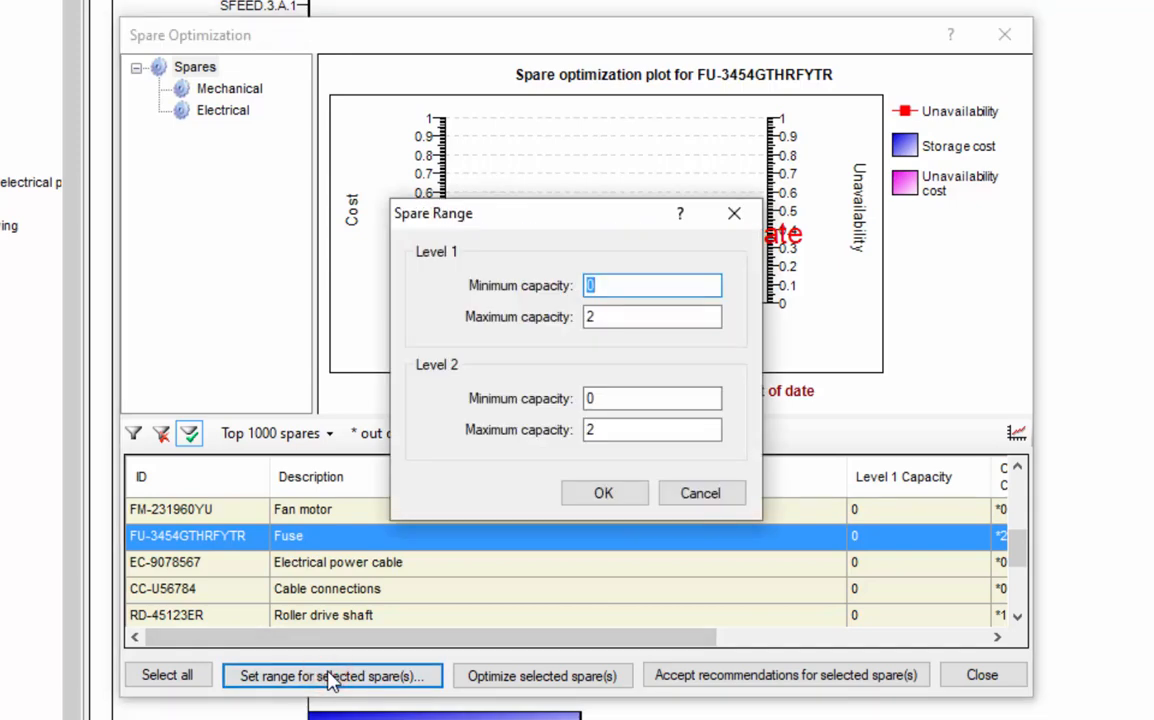
type("2")
key("Tab")
type("4")
key("Tab")
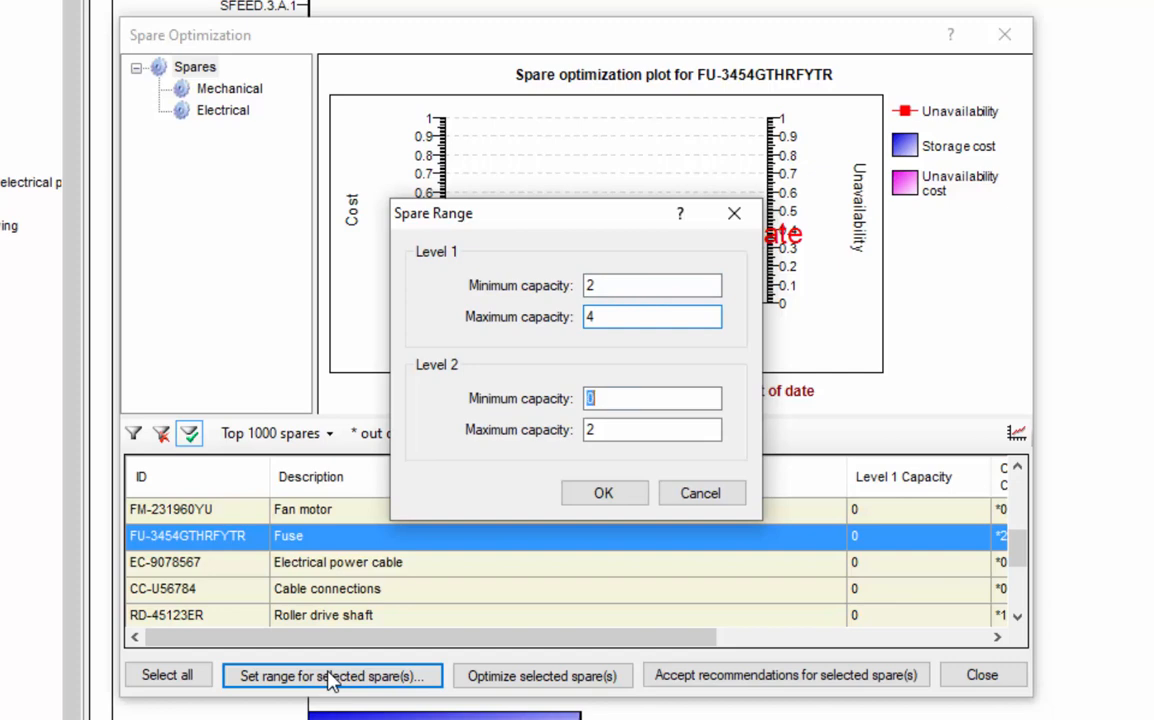
- Set the Fuse's level 2 capacity range to a minimum of 2 and a maximum of 4 and accept the spare range
type("24")
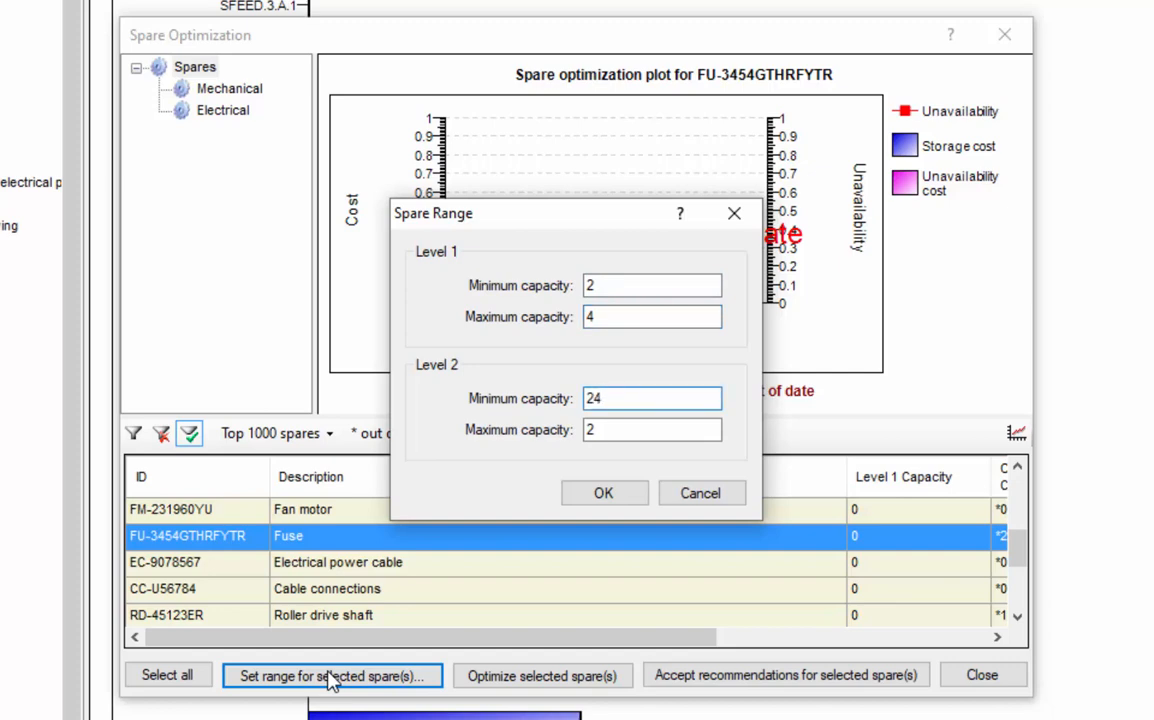
key("BackSpace")
key("Tab")
type("4")
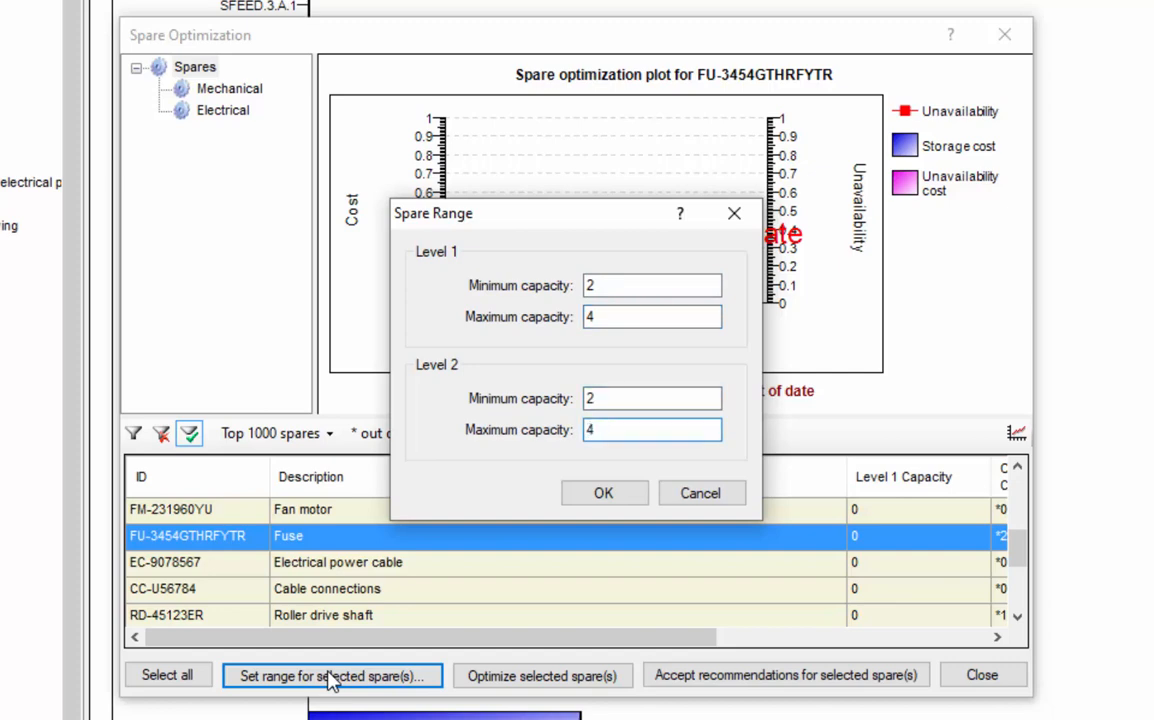
left_click(605, 496)
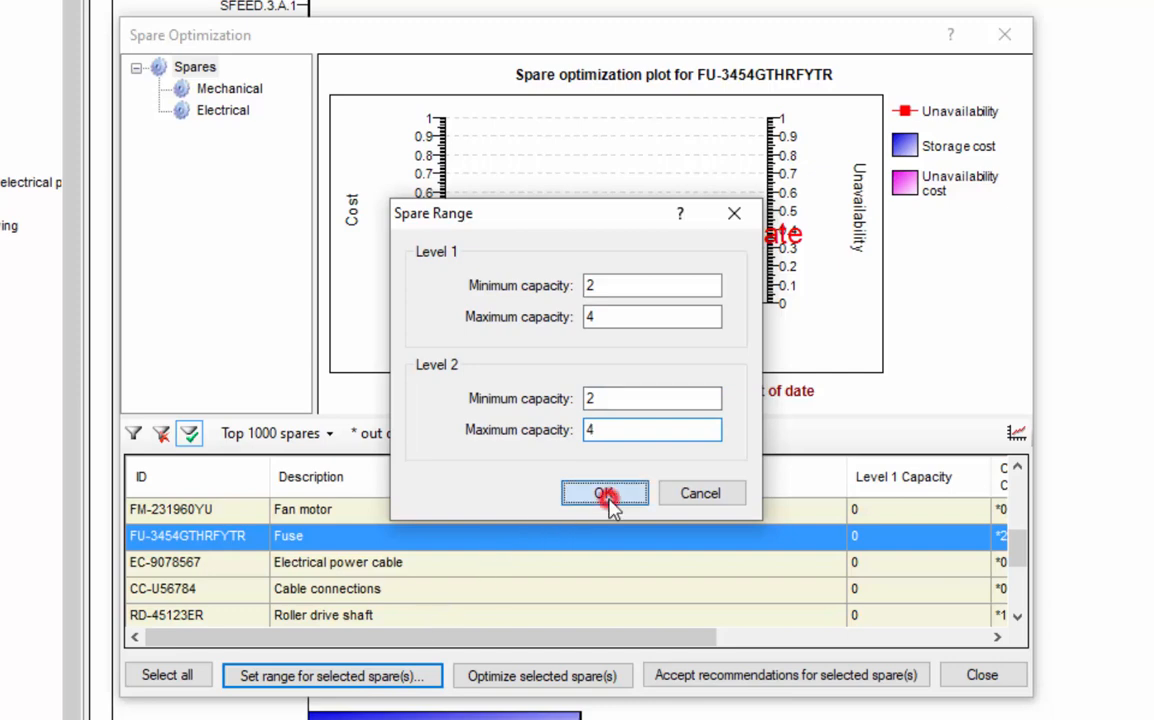
- Run the spare optimization for the Fuse only
scroll(600, 530, "down", 3)
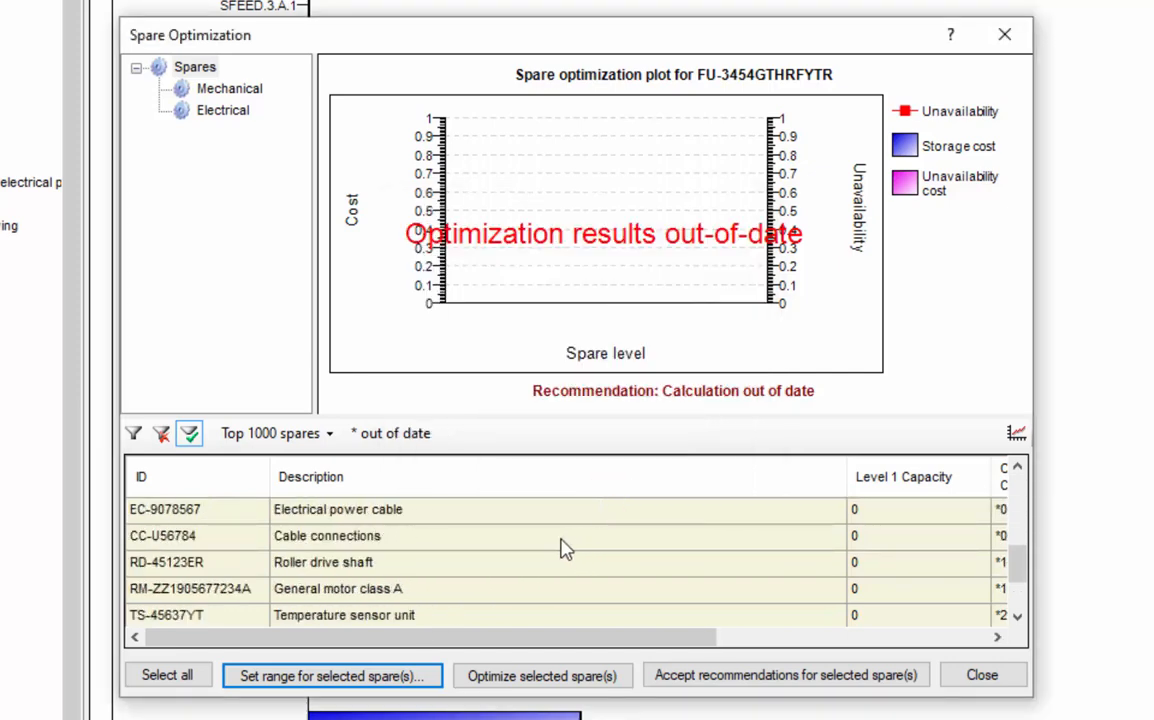
scroll(560, 549, "up", 3)
left_click(375, 567)
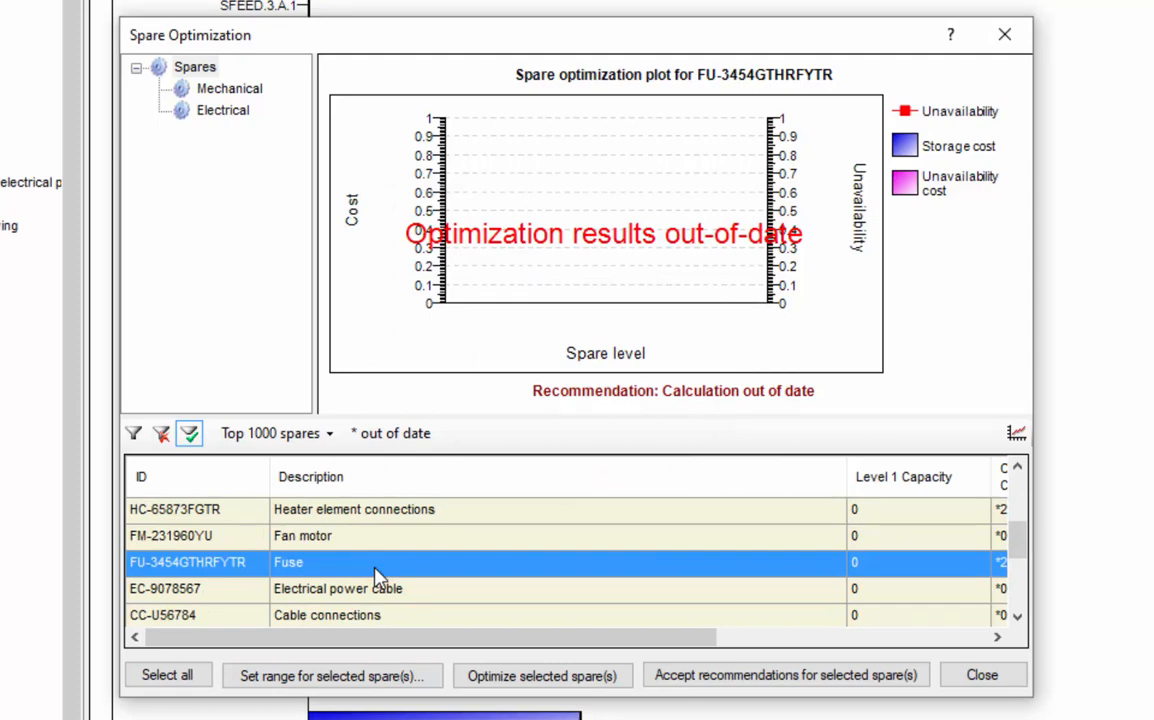
left_click(505, 679)
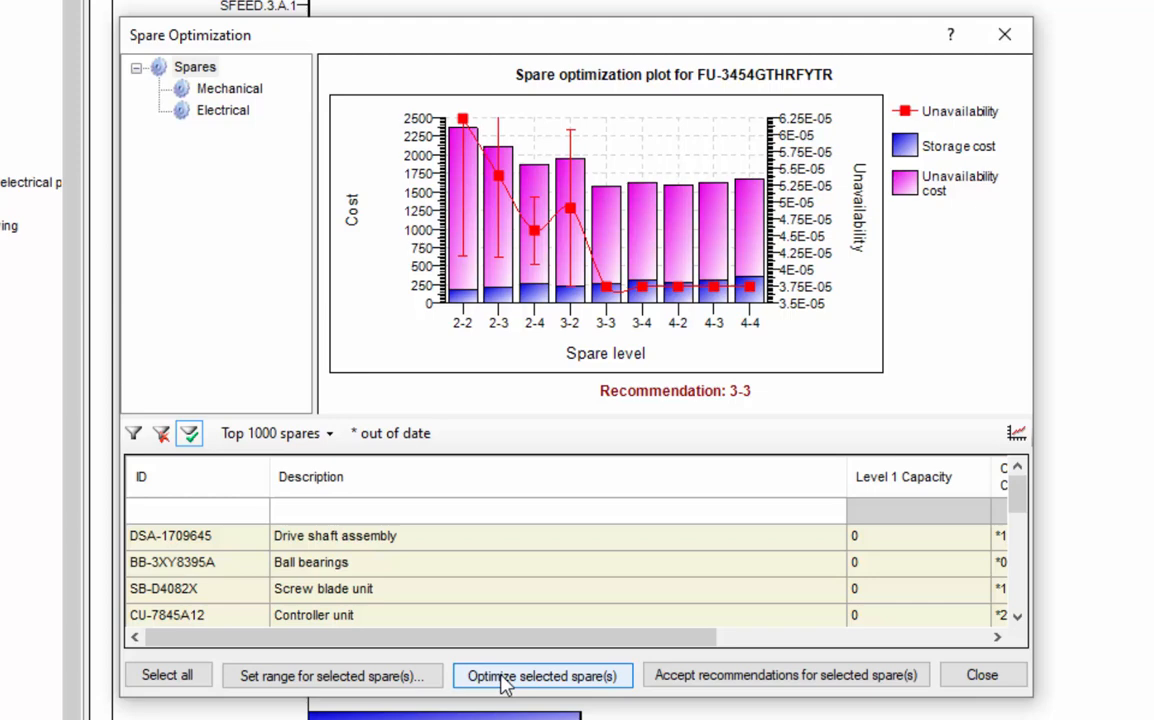
- Accept the recommended spare levels for the Fuse and close the spare optimization
scroll(648, 604, "down", 3)
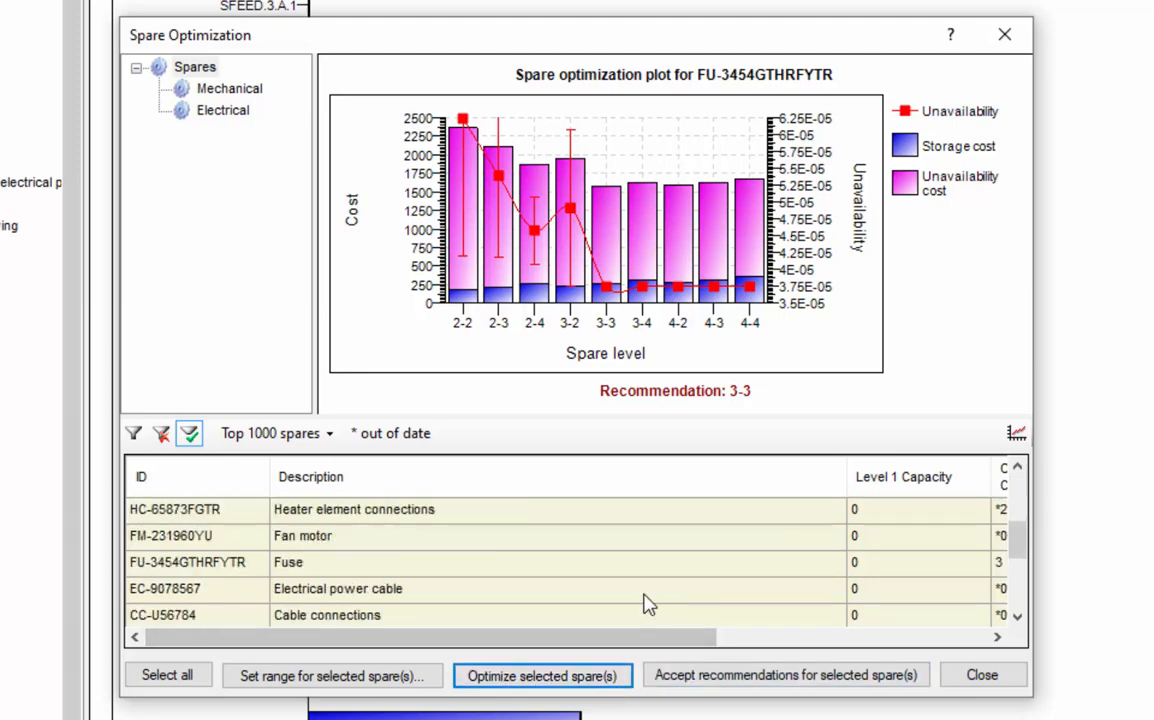
scroll(646, 604, "down", 2)
scroll(645, 601, "up", 1)
left_click(622, 541)
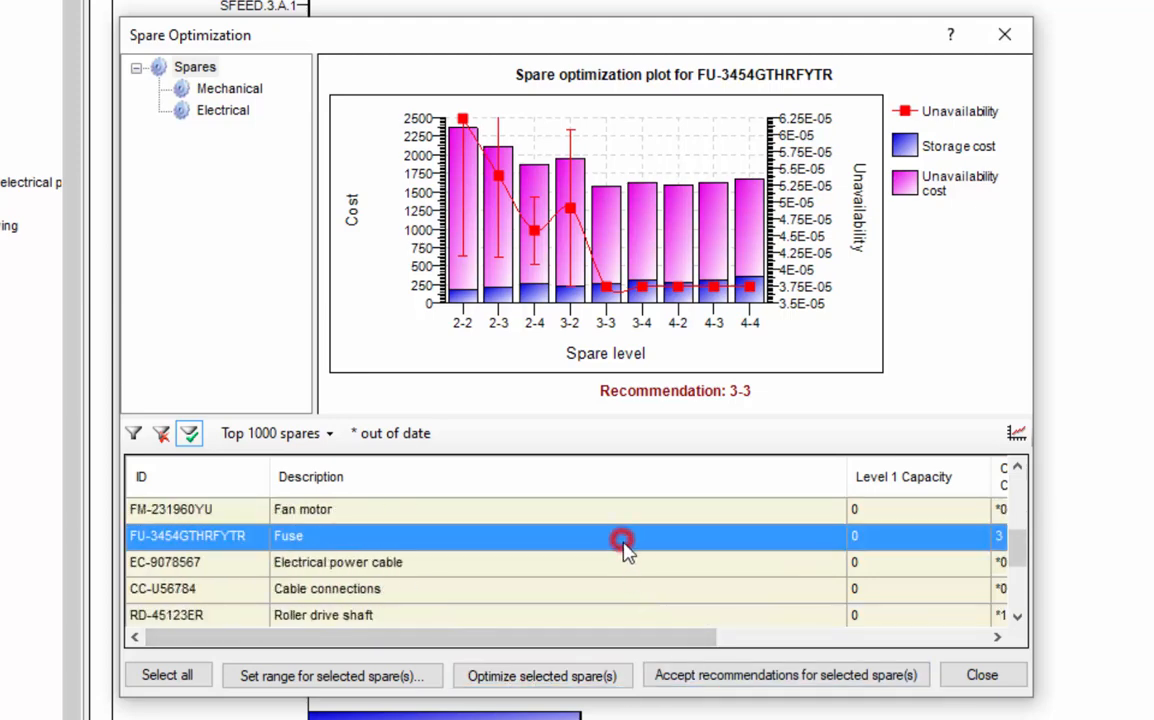
left_click(770, 676)
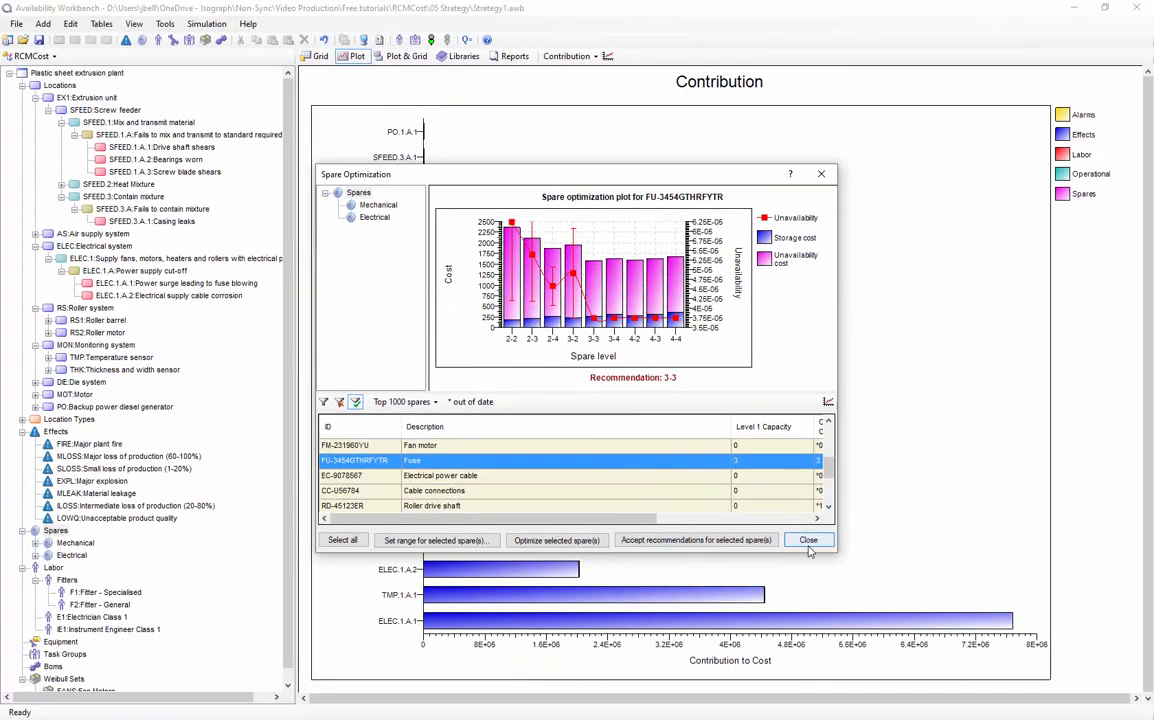
left_click(808, 541)
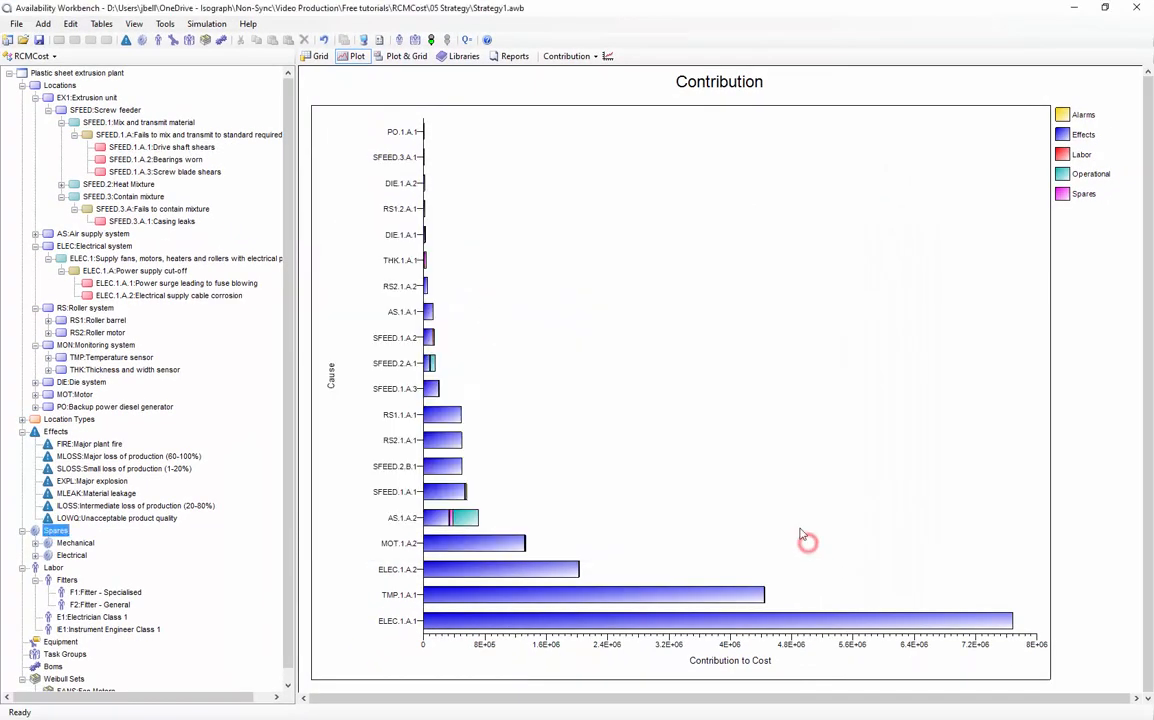
- Display the Spares Optimization plot for the electrical Fuse spare in the main plot view
left_click(574, 57)
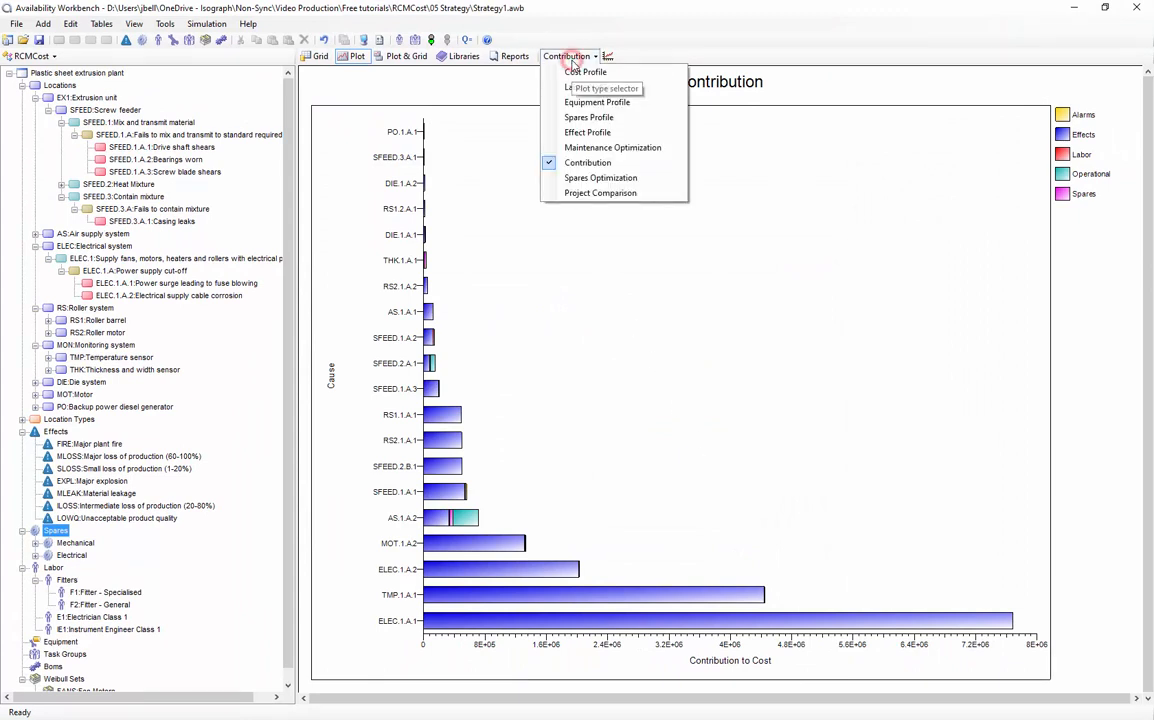
left_click(585, 180)
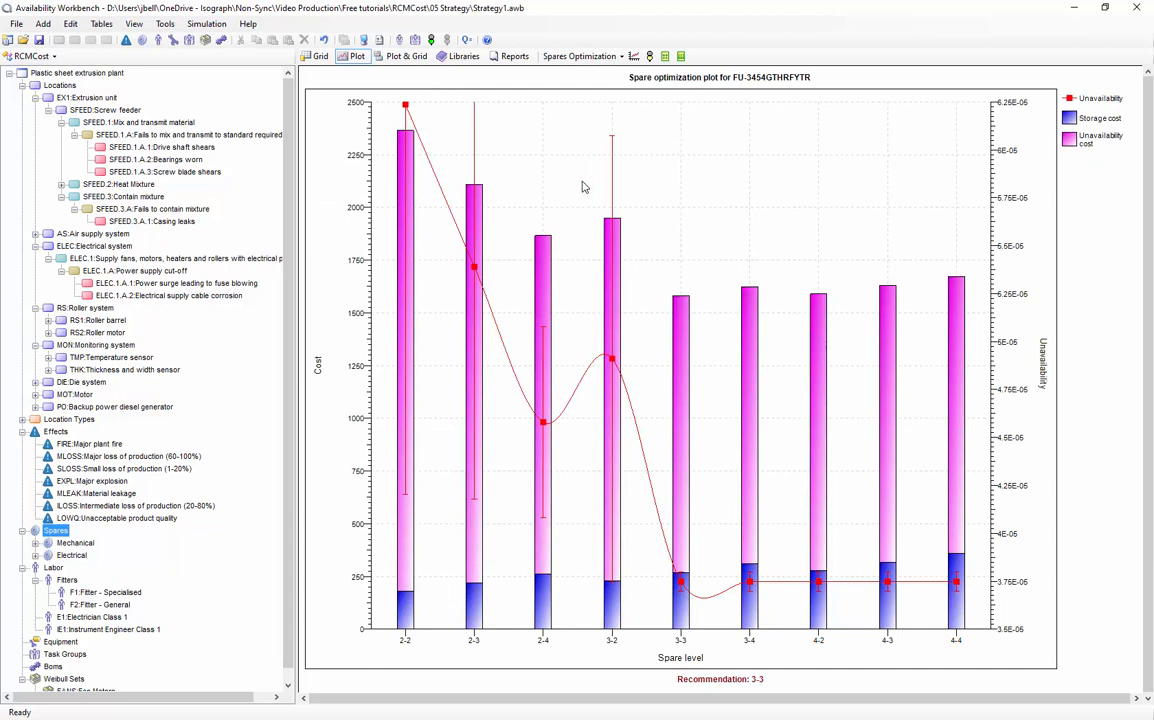
left_click(36, 554)
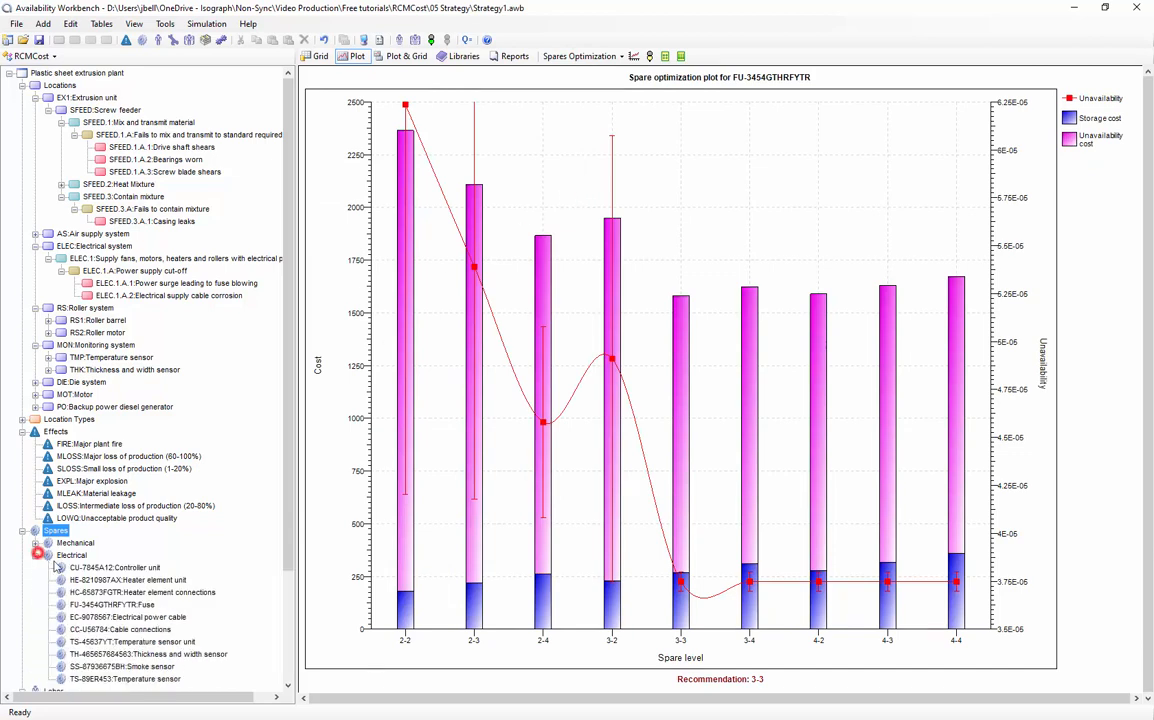
left_click(128, 606)
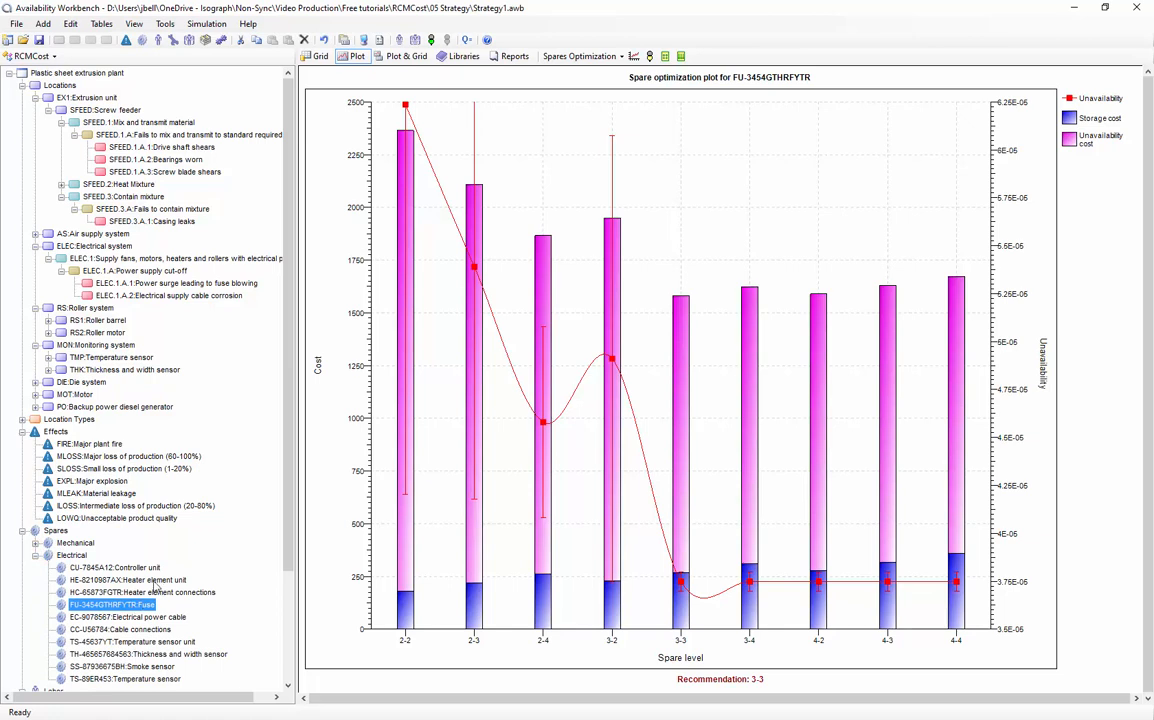
- Rerun the project simulation and show the Contribution plot of costs by cause
left_click(432, 40)
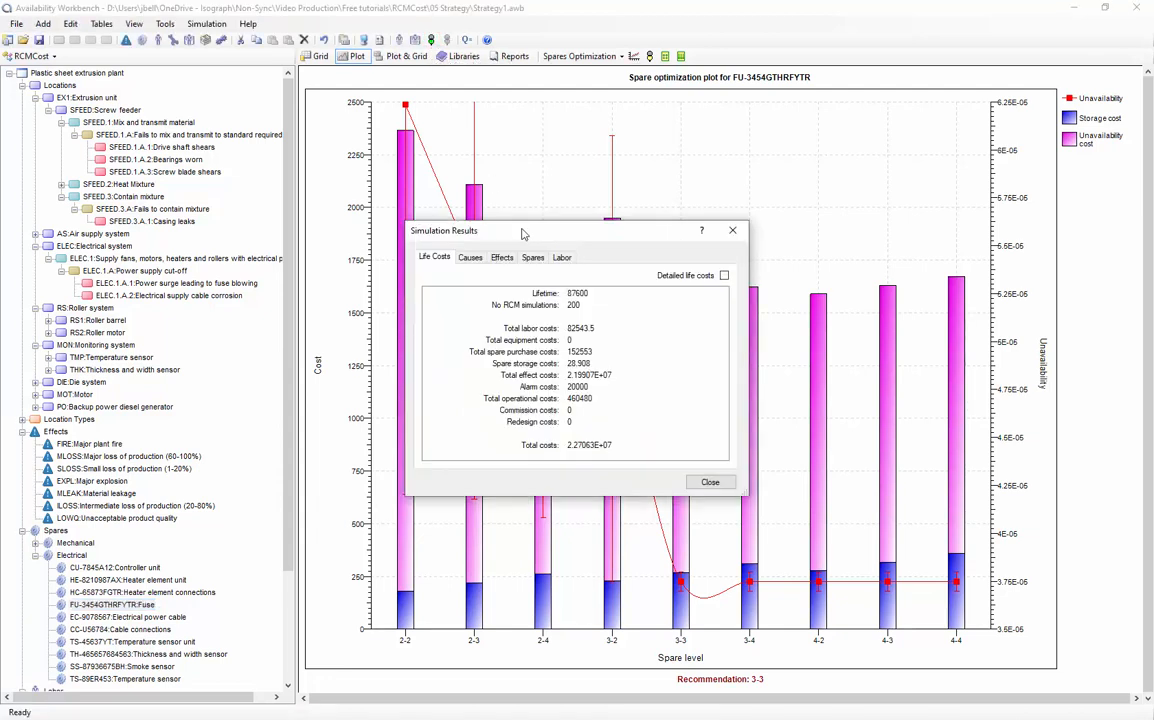
left_click(709, 482)
left_click(579, 56)
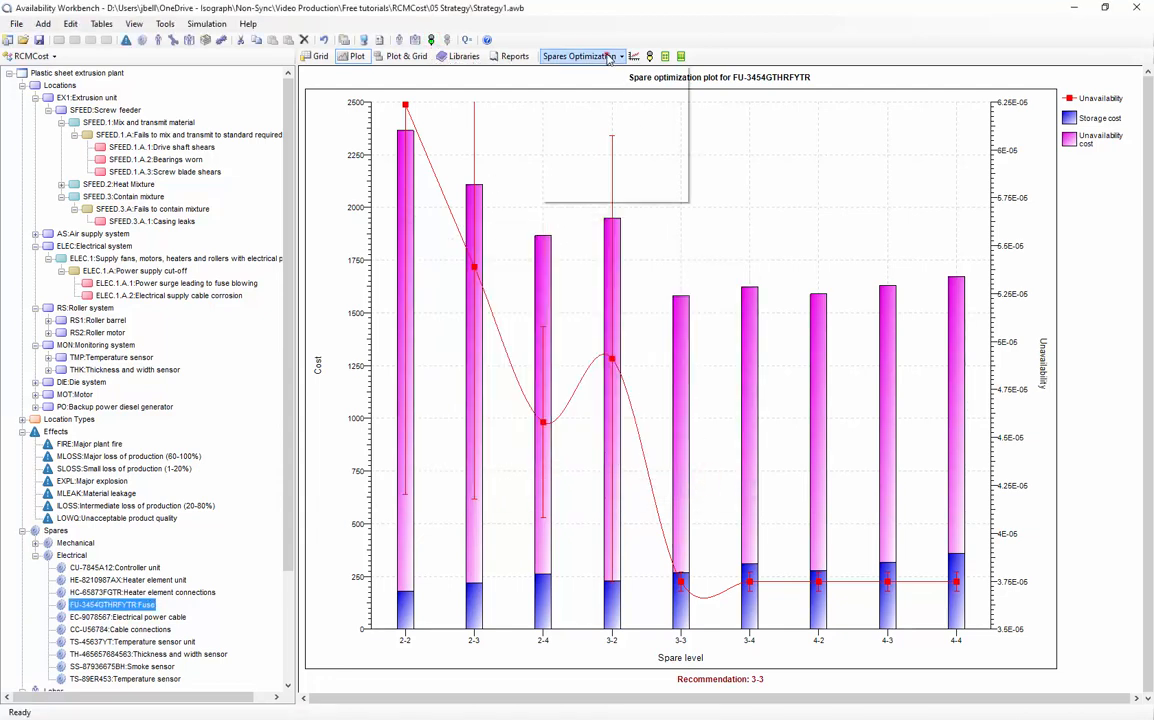
left_click(590, 166)
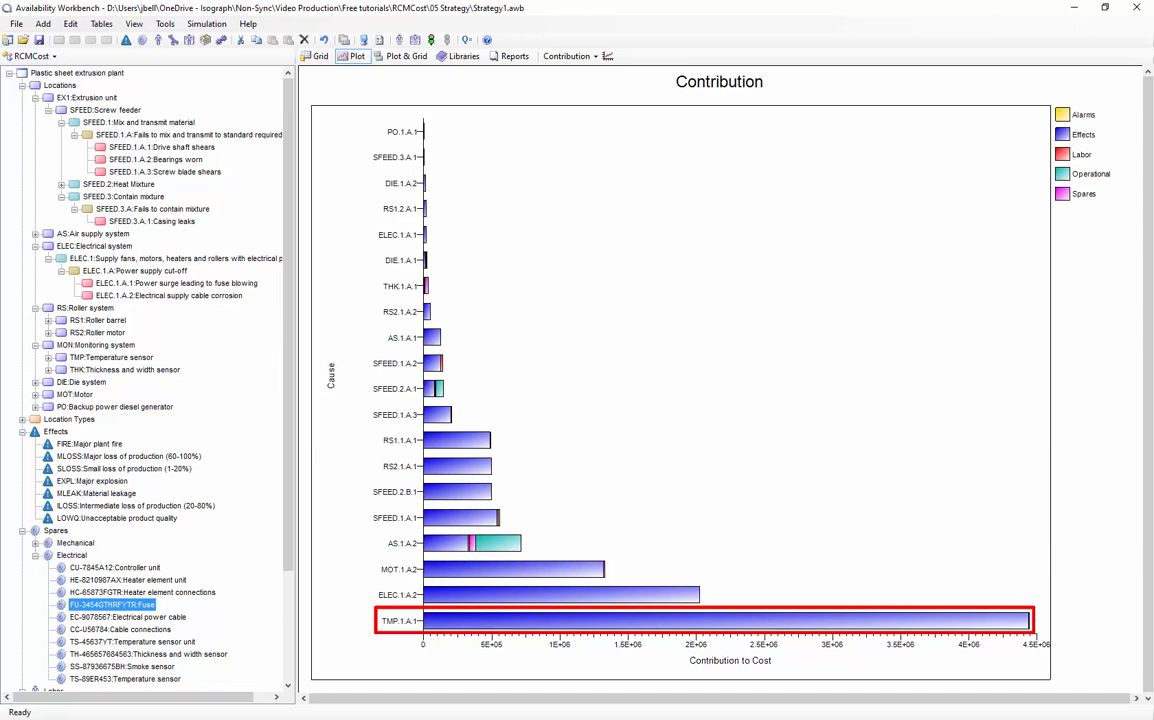
- Locate the temperature sensor failure cause TMP.1.A.1 under the Monitoring system and inspect its general properties and assigned effects
left_click(48, 357)
left_click(61, 369)
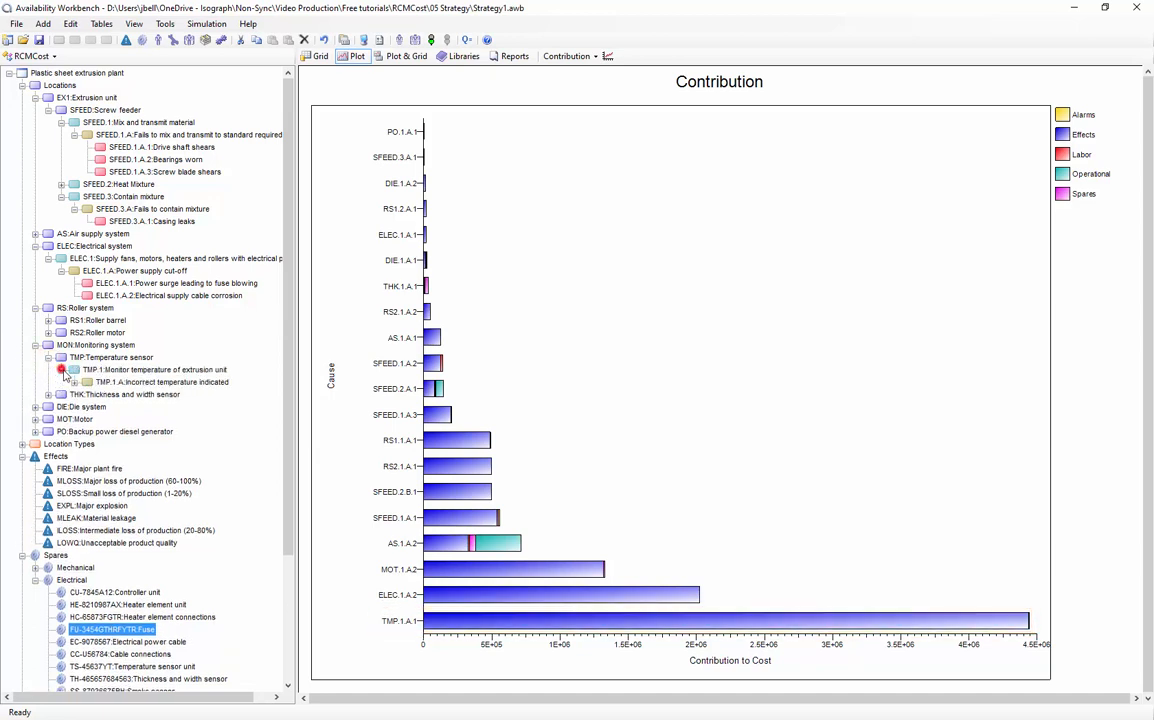
left_click(74, 382)
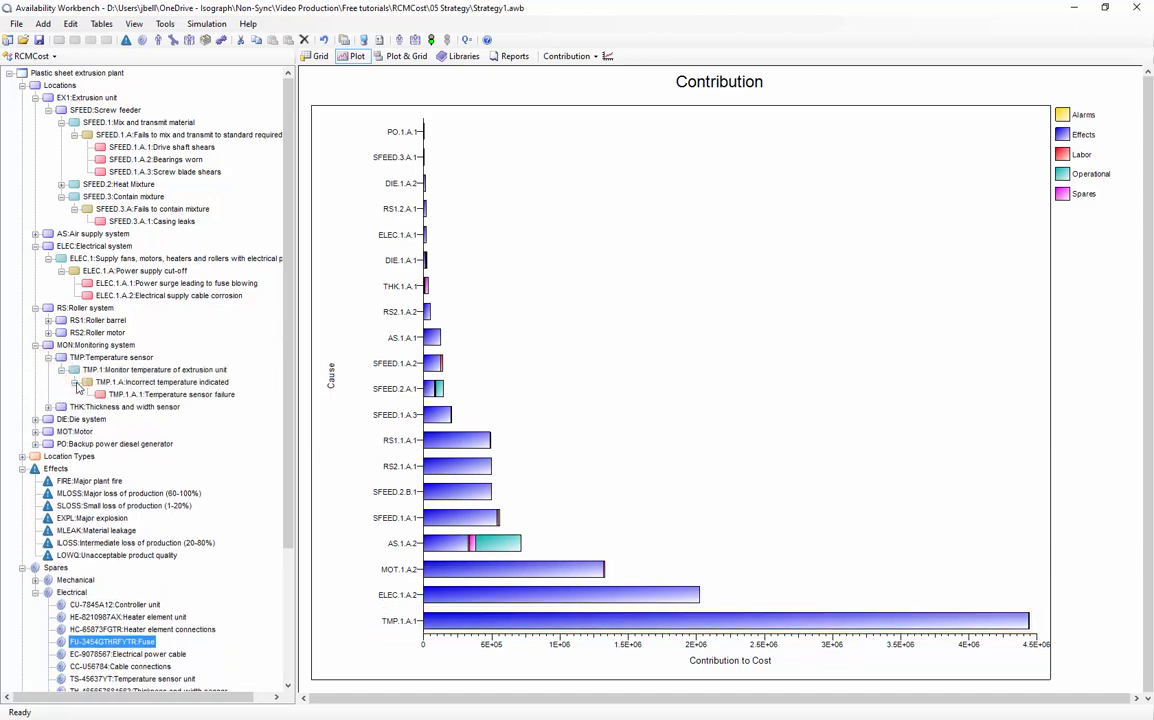
mouse_move(465, 622)
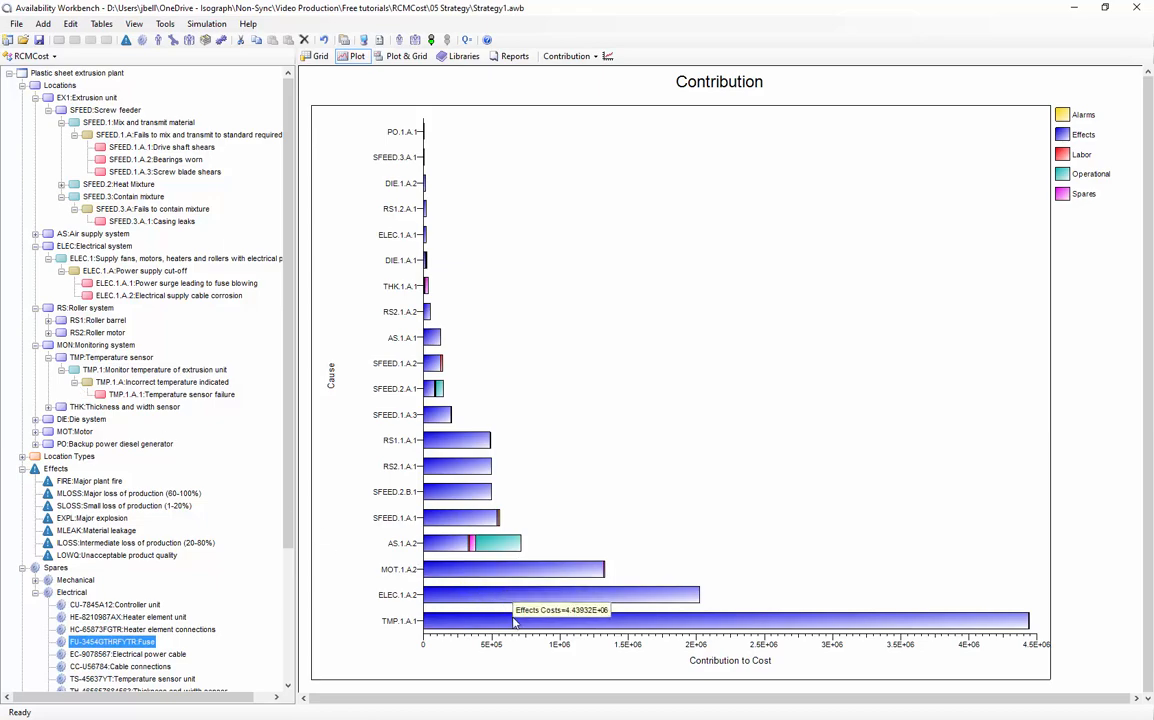
double_click(513, 622)
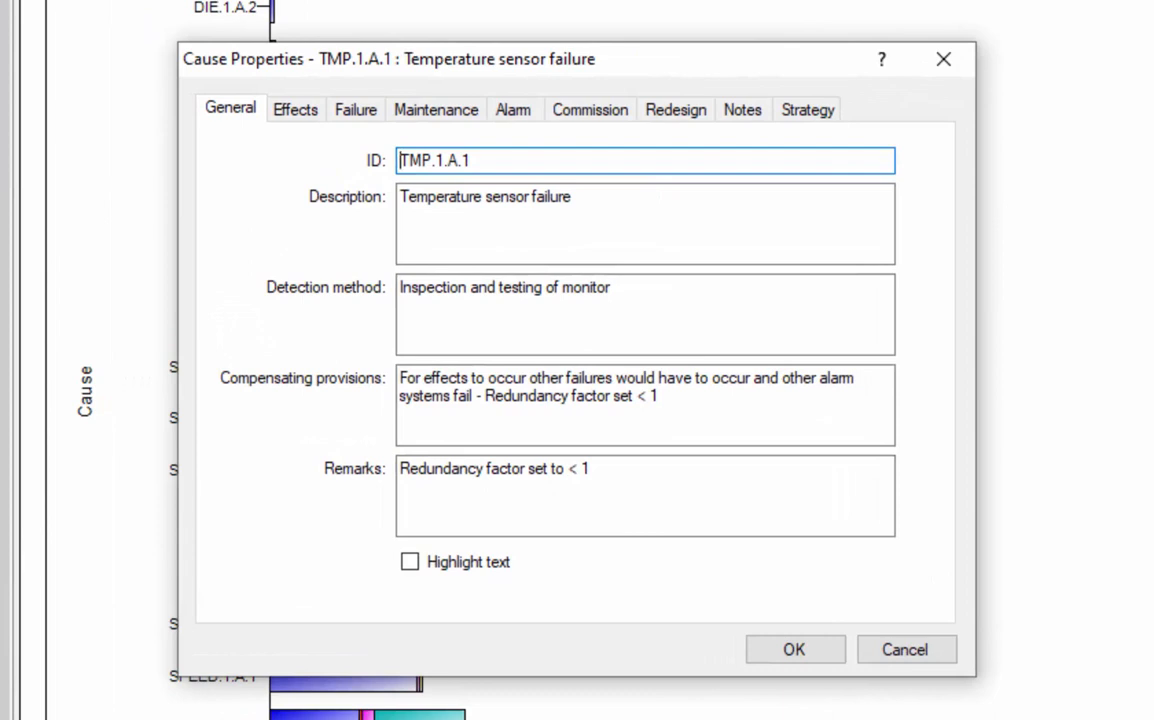
left_click(300, 111)
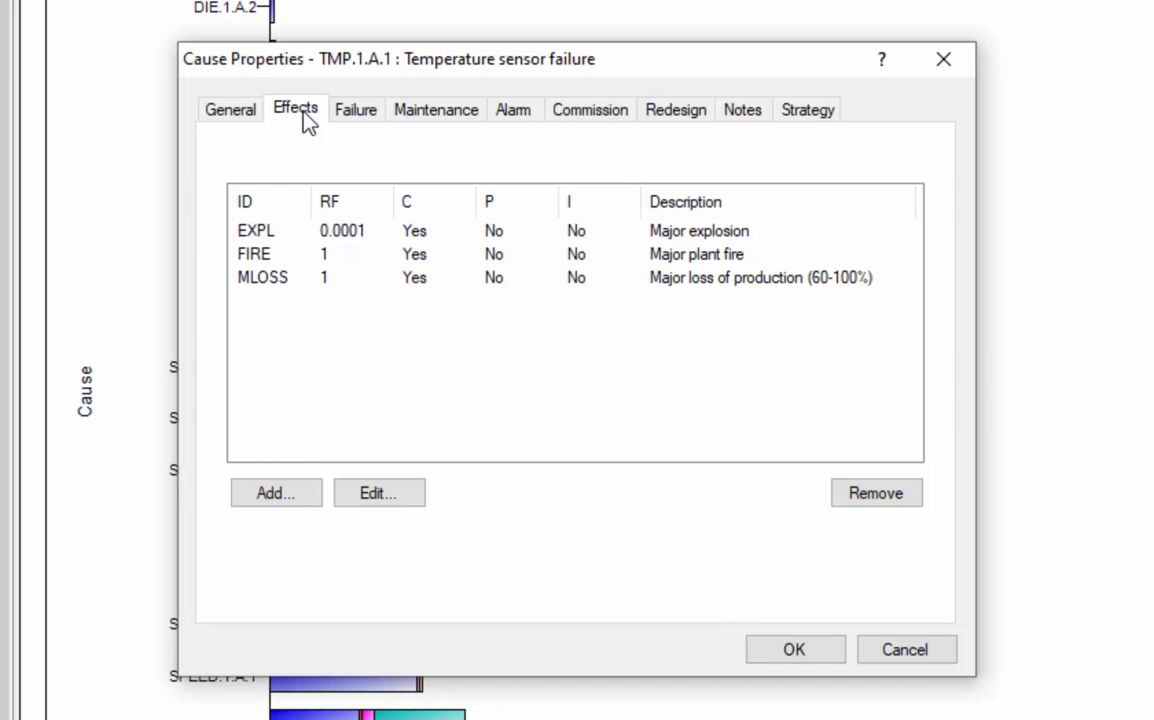
- Recalculate the FIRE effect's redundancy factor with 2 additional parallel components, 2 required to be operating and a fractional down-time of .01
left_click(387, 254)
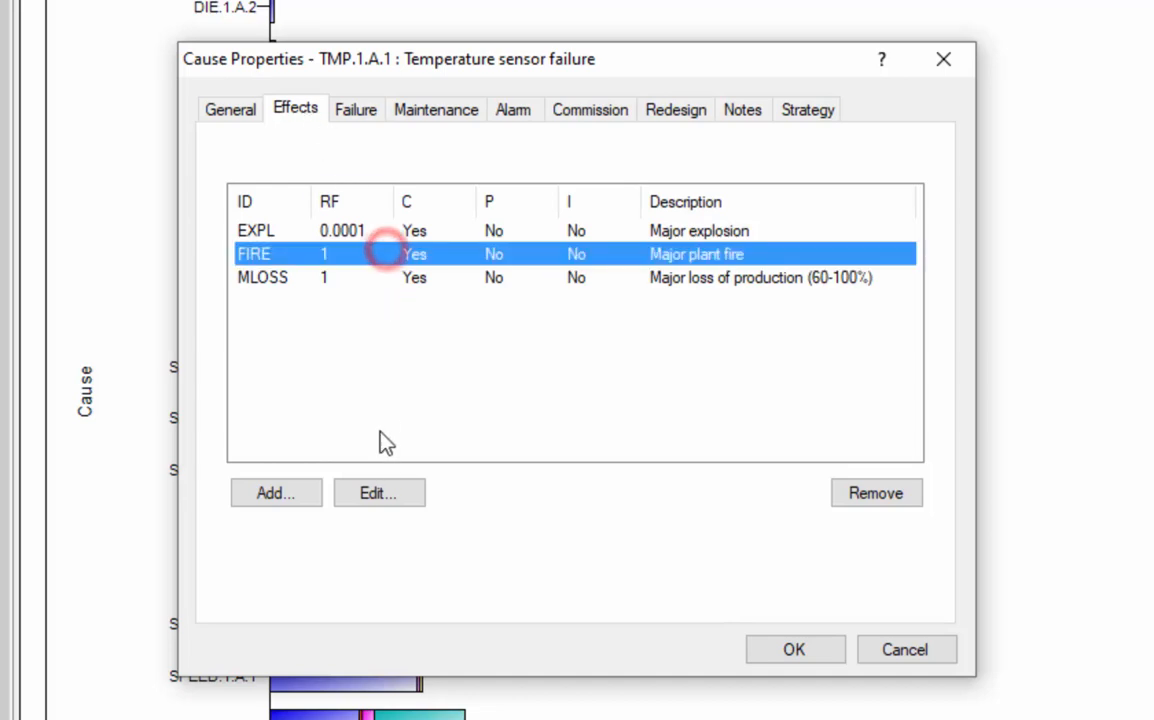
left_click(376, 495)
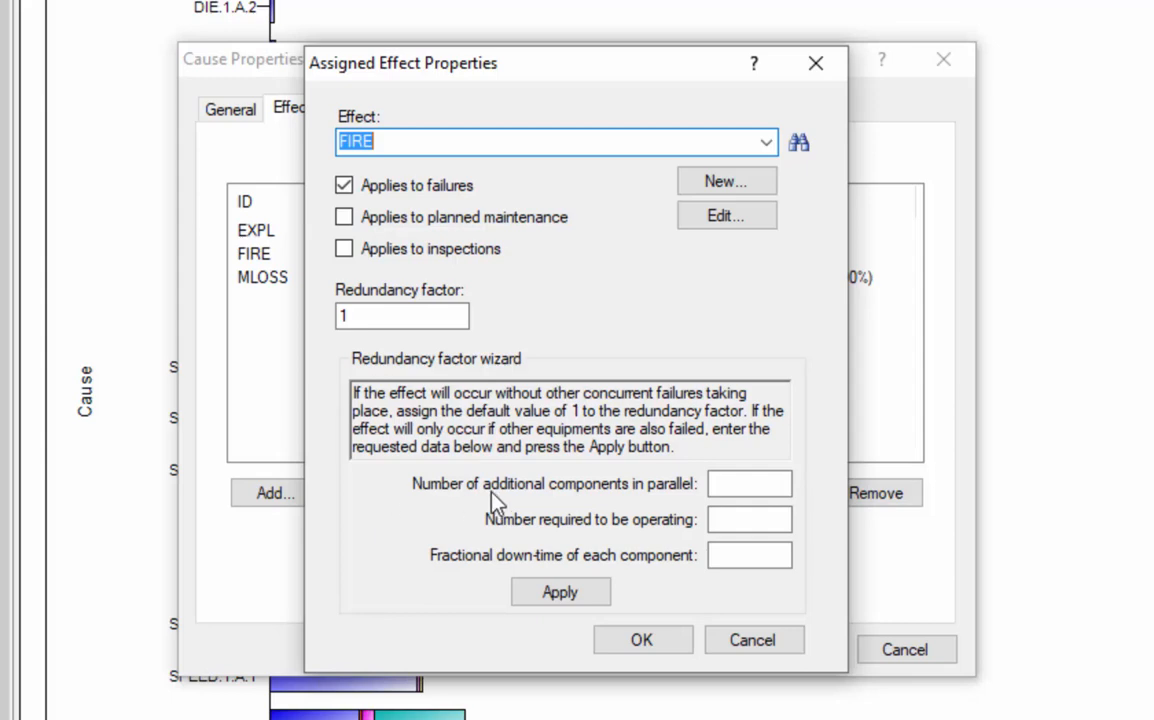
left_click(722, 482)
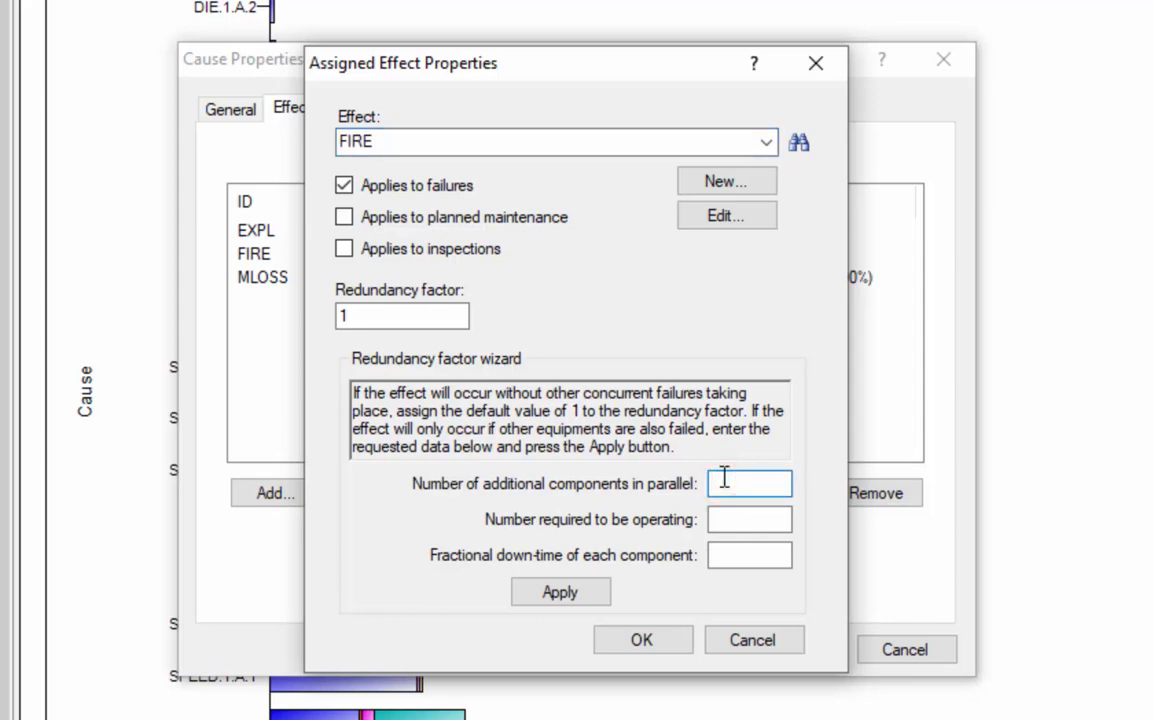
type("3")
key("BackSpace")
type("2")
left_click(735, 516)
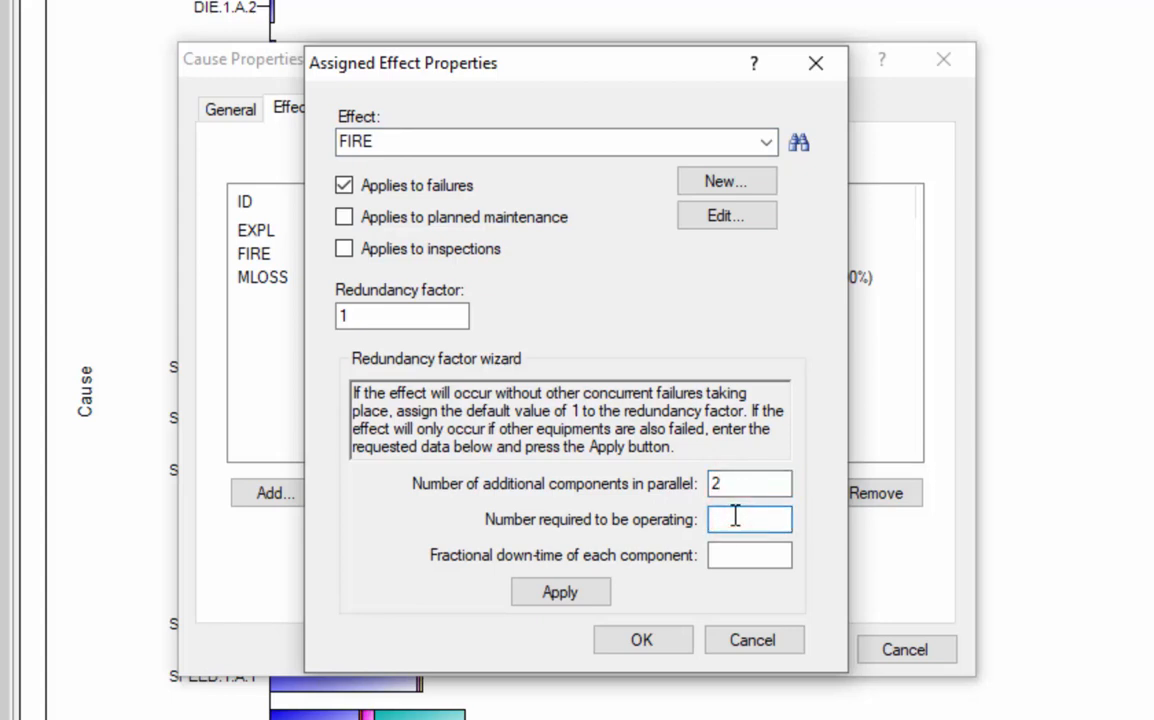
type("2")
left_click(743, 553)
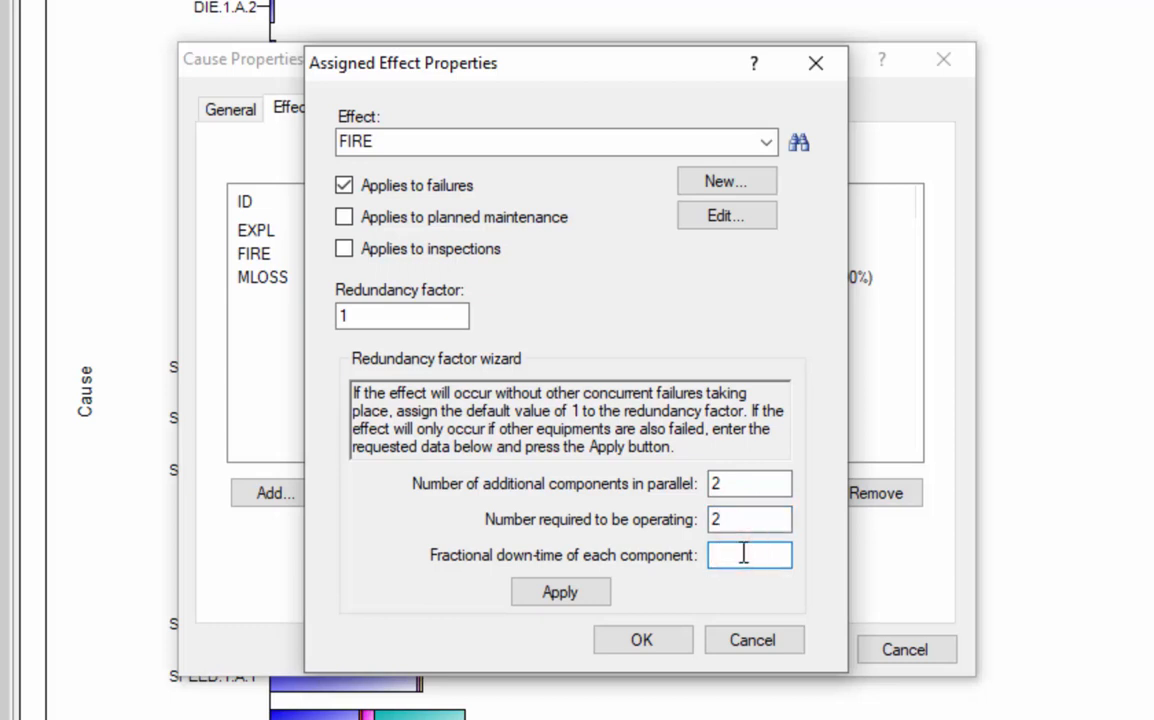
type(".01")
left_click(560, 593)
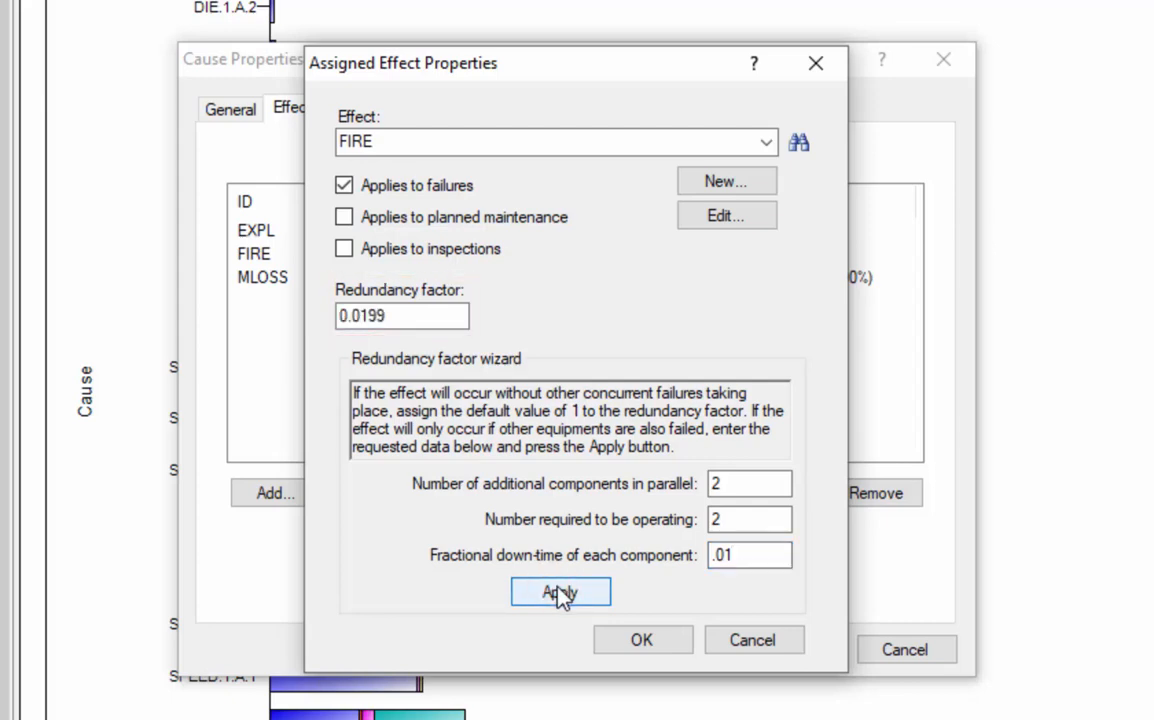
- Accept the FIRE effect's recalculated redundancy factor and set the MLOSS effect's redundancy factor to .0199
left_click(624, 646)
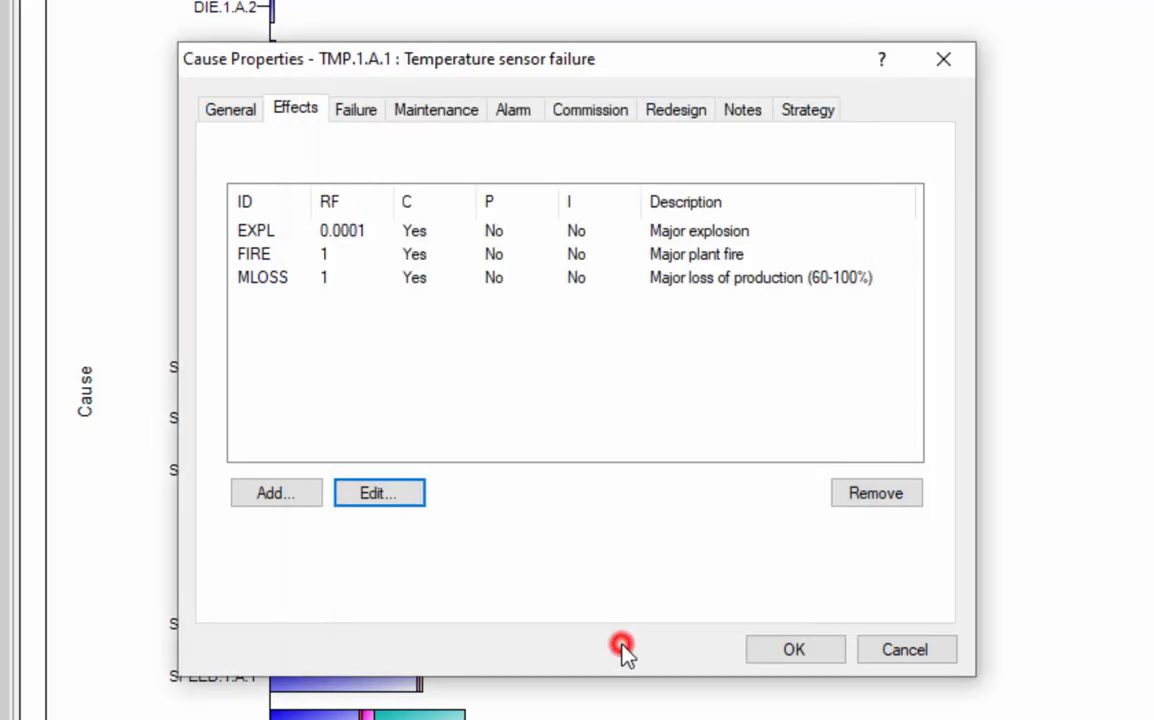
left_click(303, 280)
left_click(352, 495)
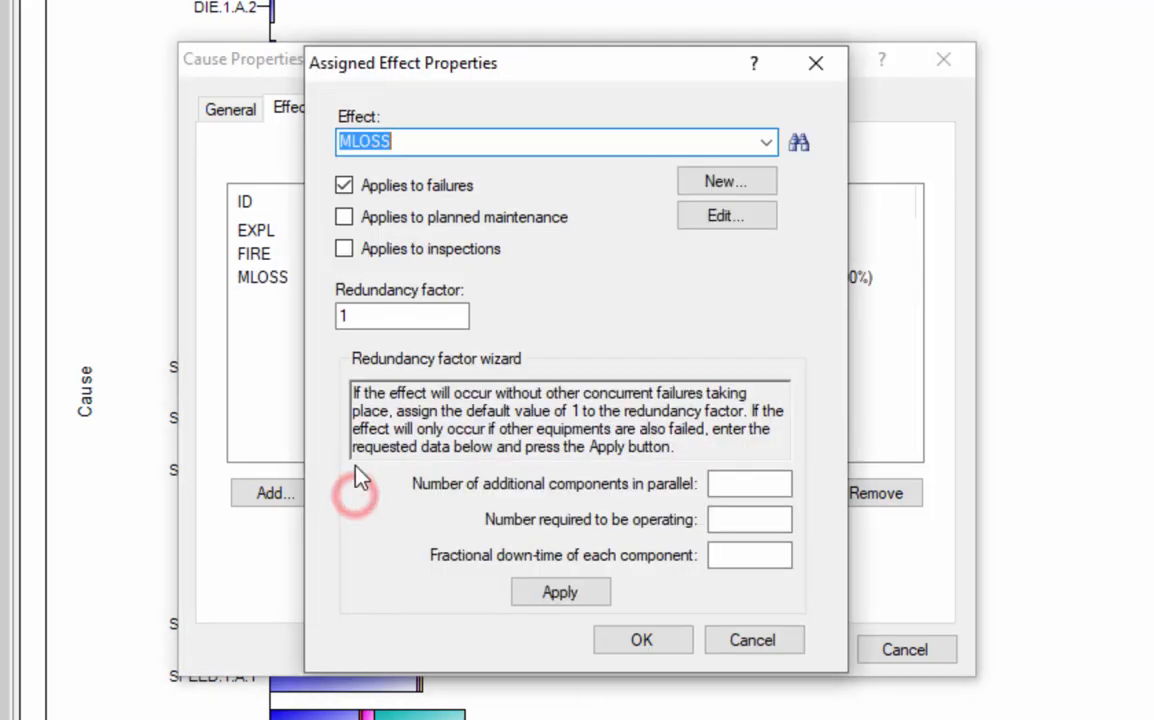
double_click(358, 315)
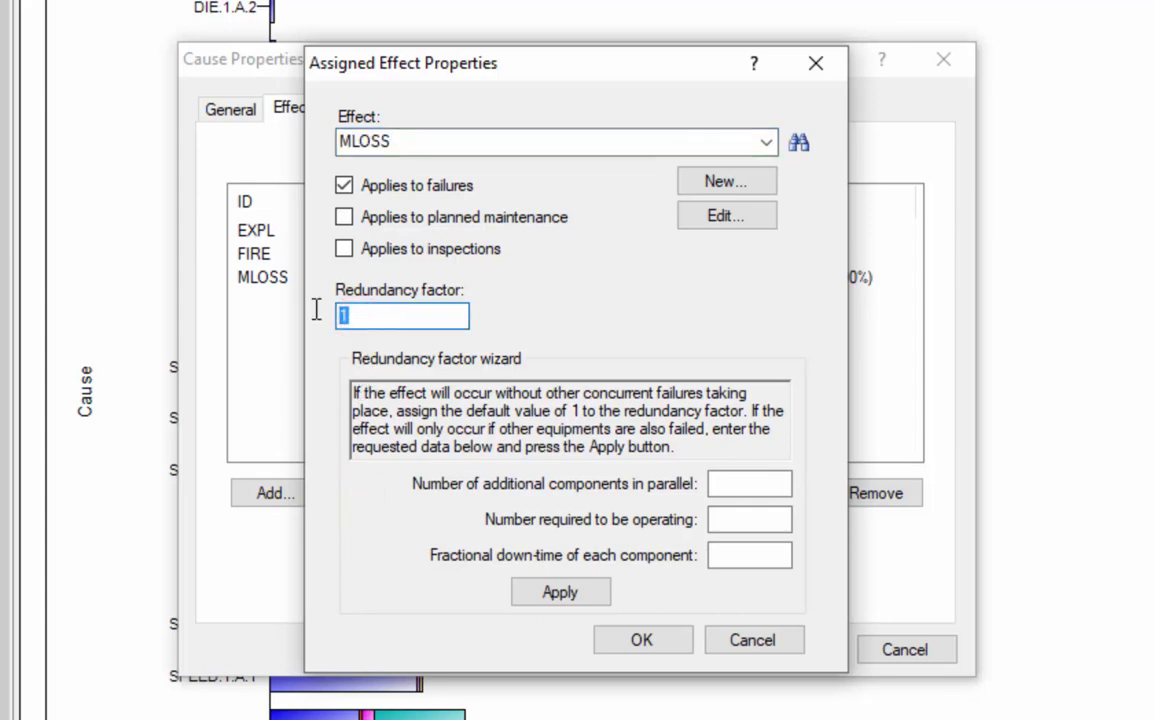
type(".0199")
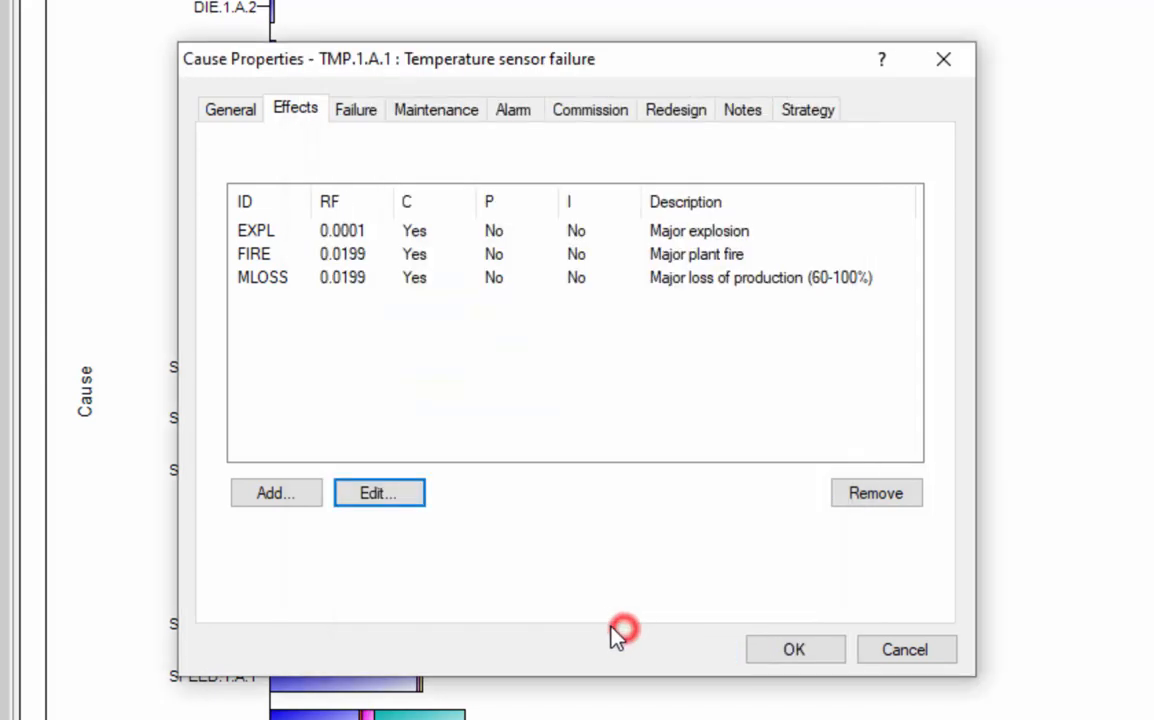
left_click(612, 638)
- Enable redesign for the temperature sensor failure cause with a redesign capital cost of 100000, and rerun the project simulation
left_click(675, 112)
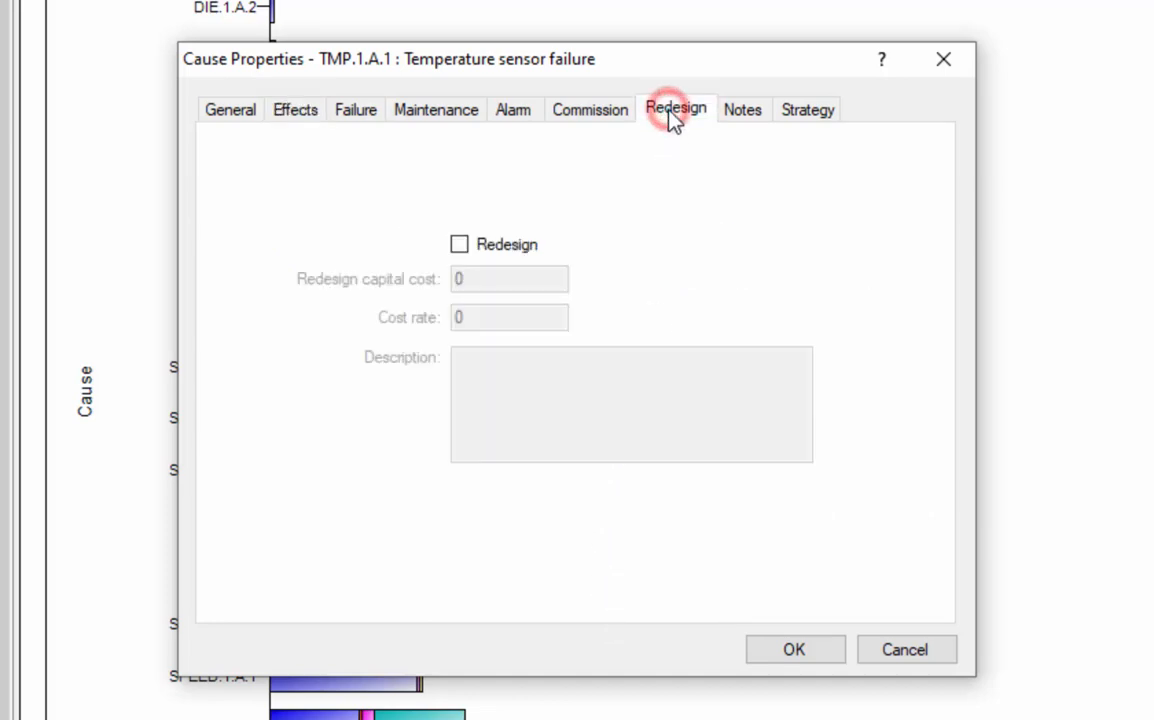
left_click(482, 244)
left_click(549, 283)
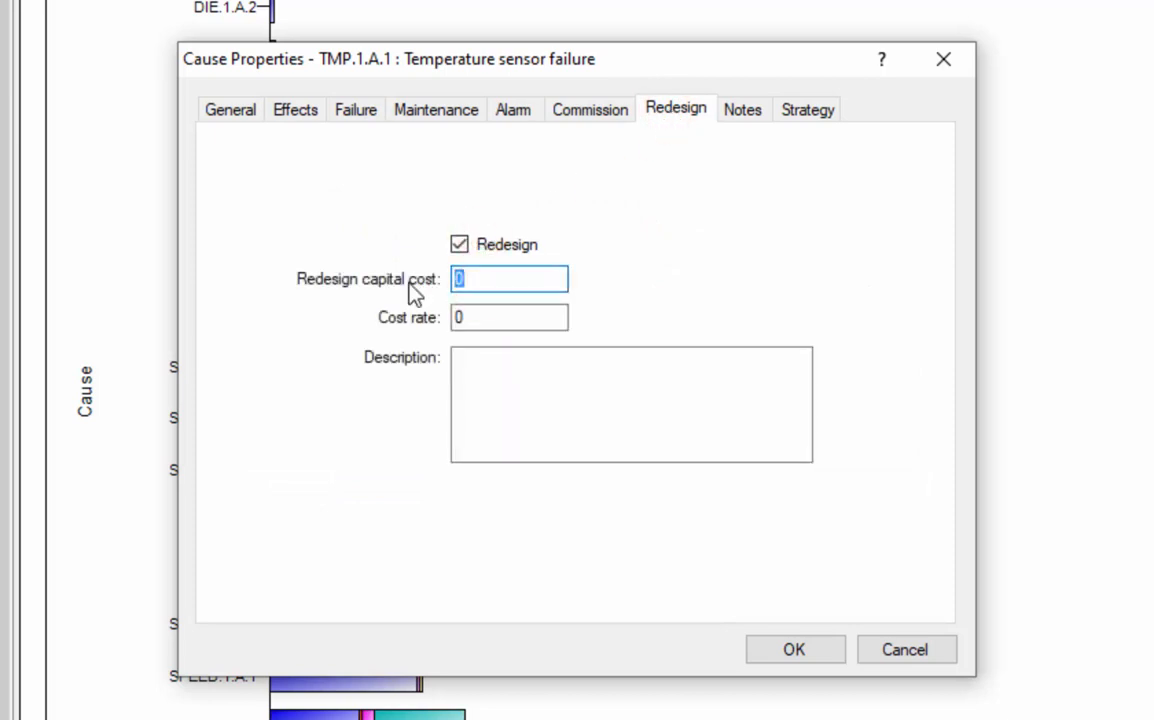
type("100000")
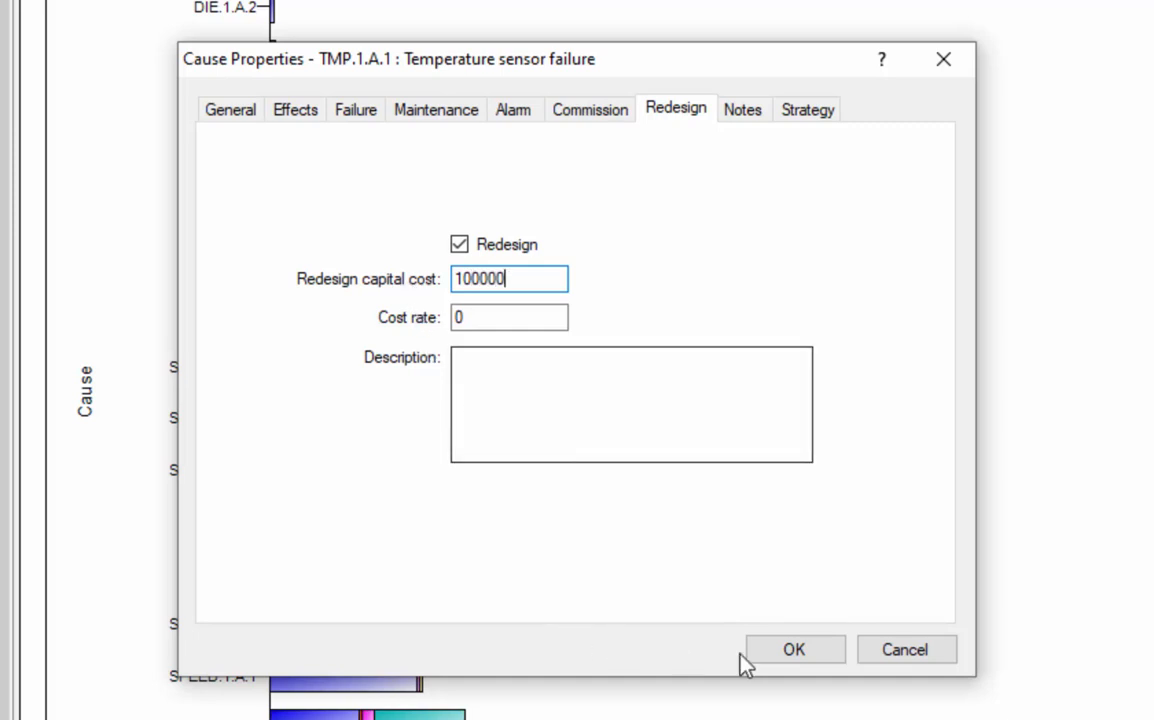
left_click(782, 662)
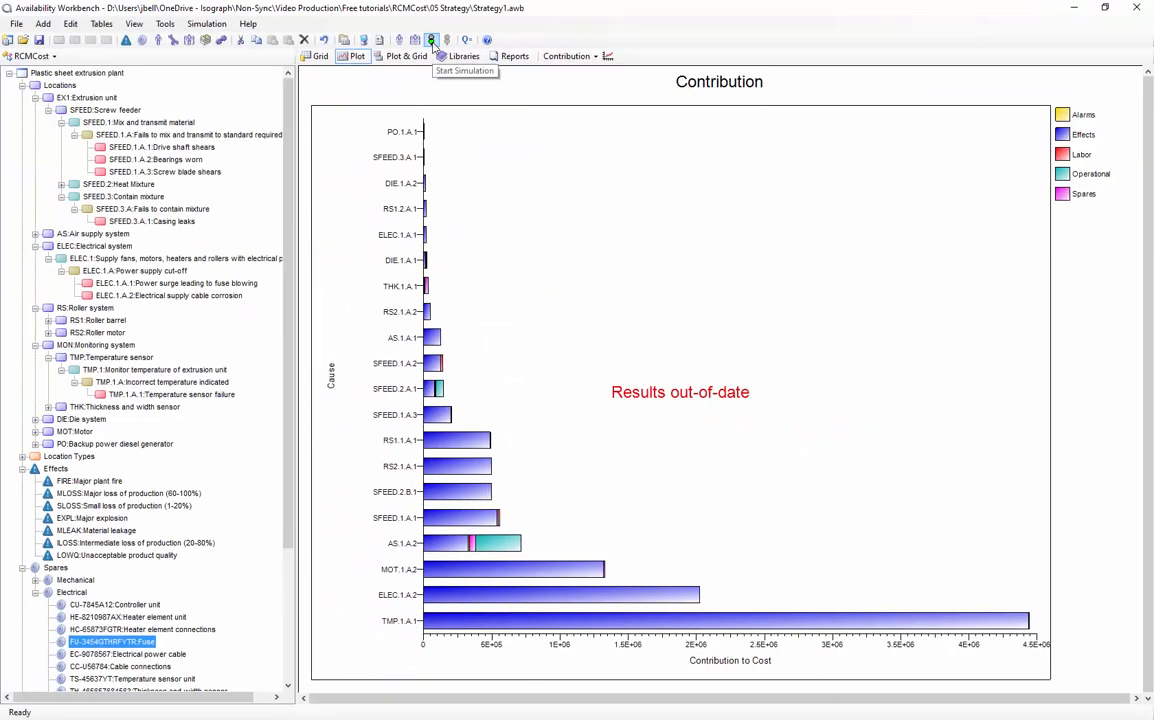
left_click(432, 41)
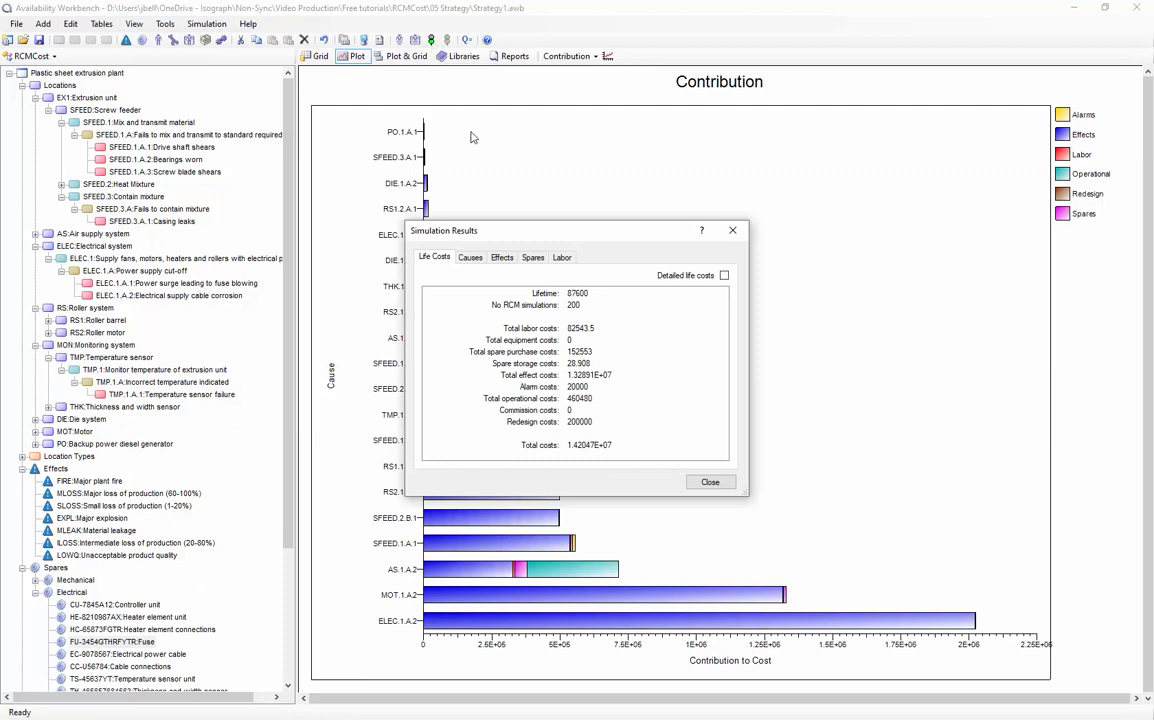
left_click(709, 483)
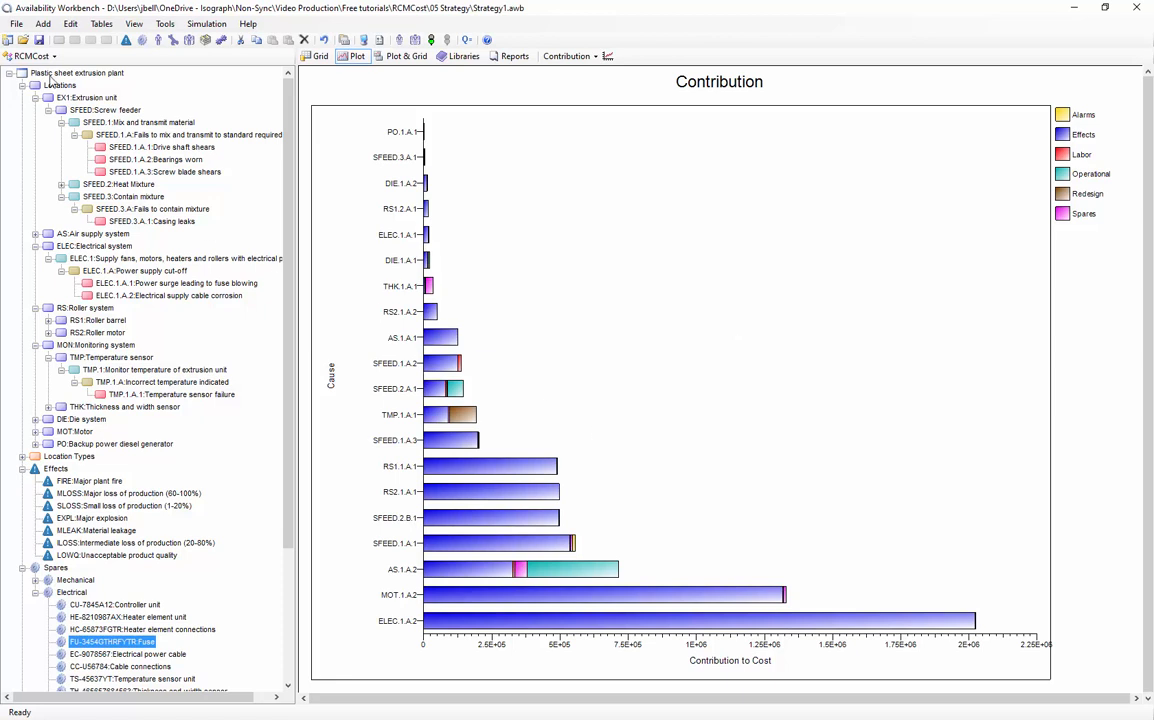
- Attach the project file Strategy1 -Baseline.awb from the 05 Strategy folder as a library
left_click(15, 24)
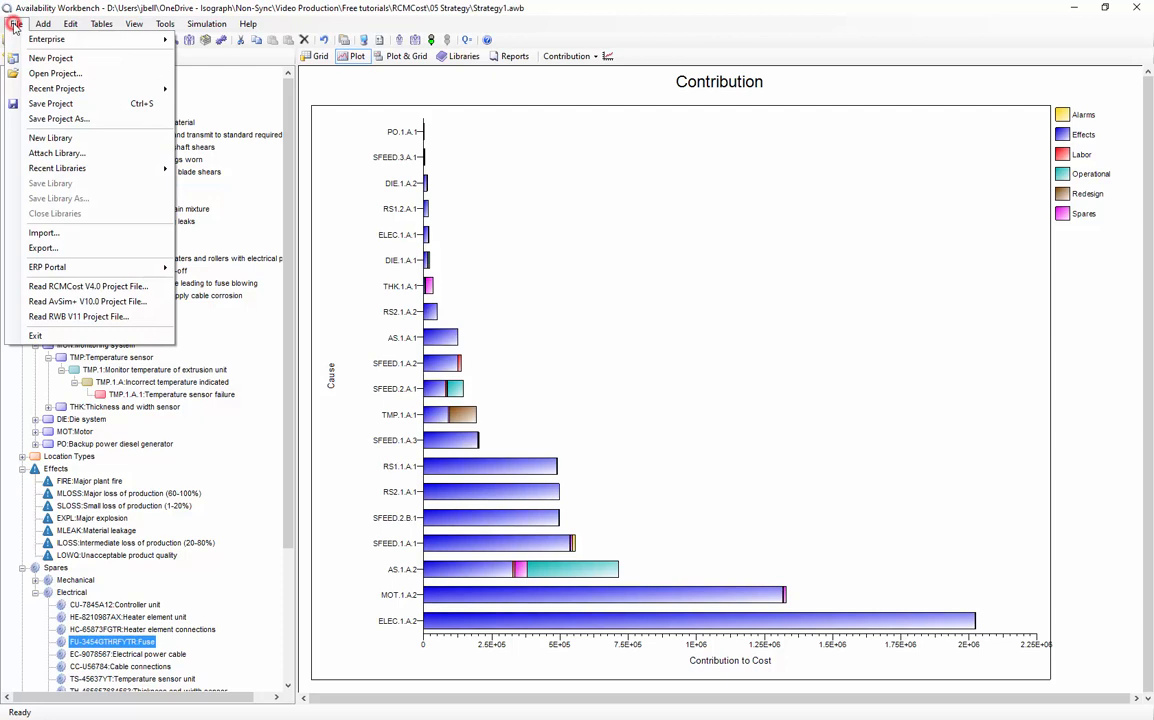
left_click(72, 157)
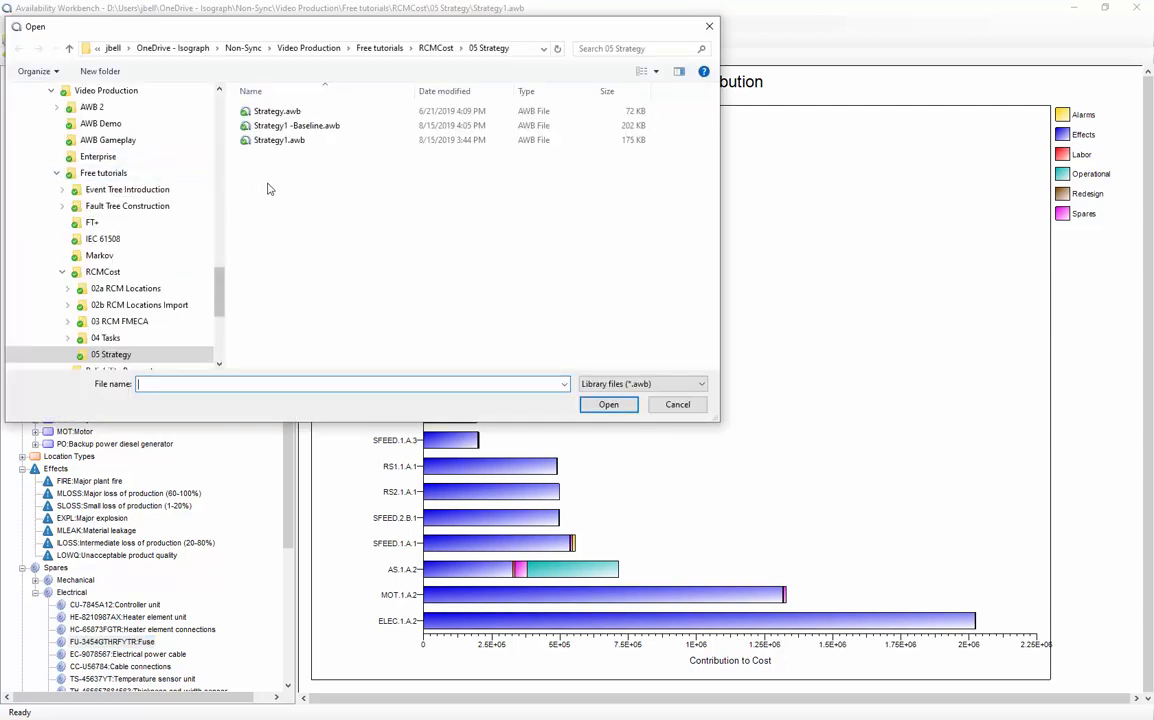
double_click(309, 127)
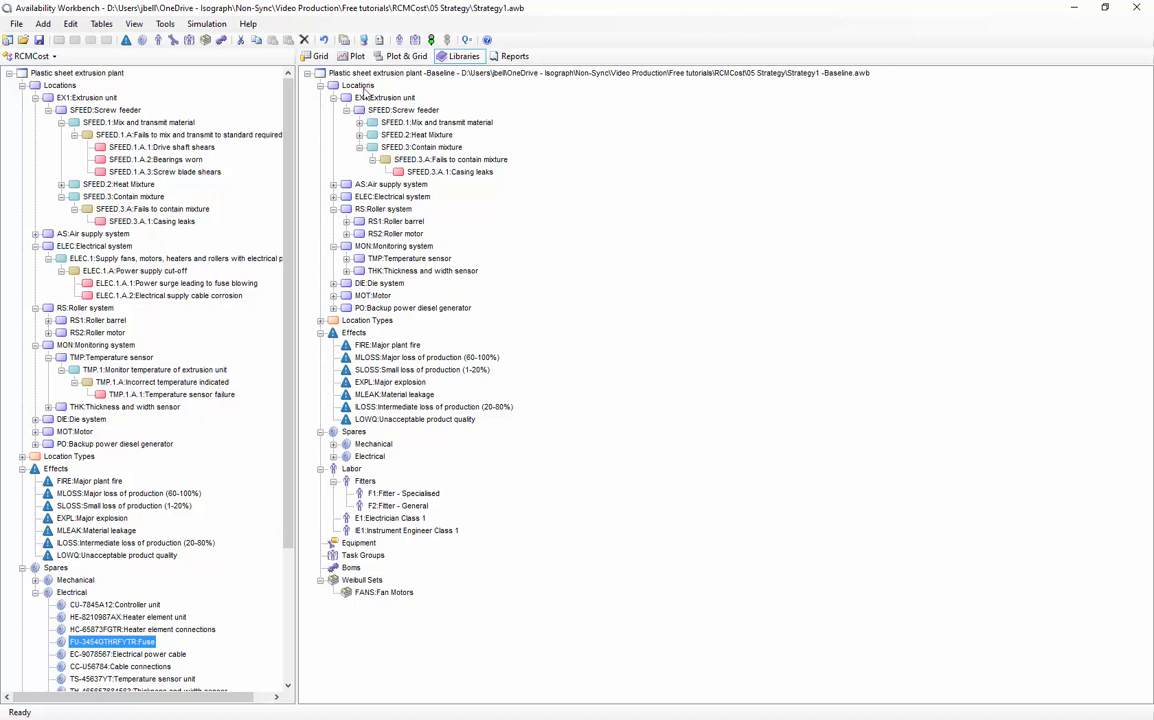
- Show the Project Comparison plot of the current plant project's costs against the attached baseline
left_click(352, 56)
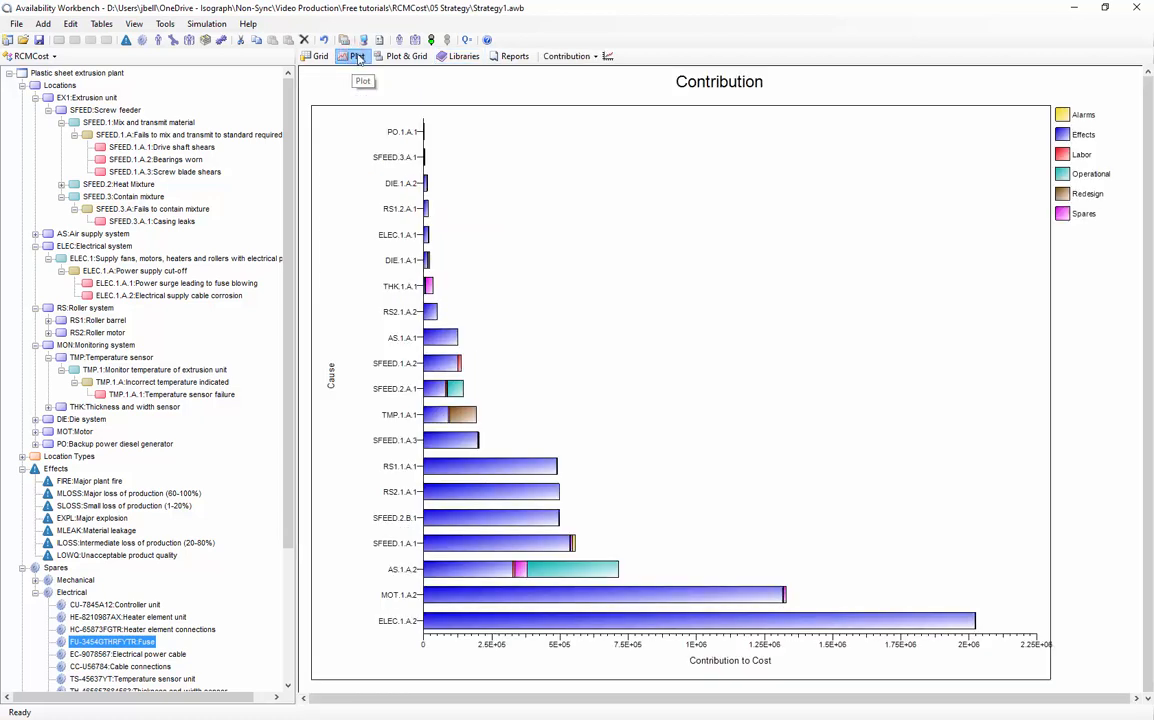
left_click(572, 57)
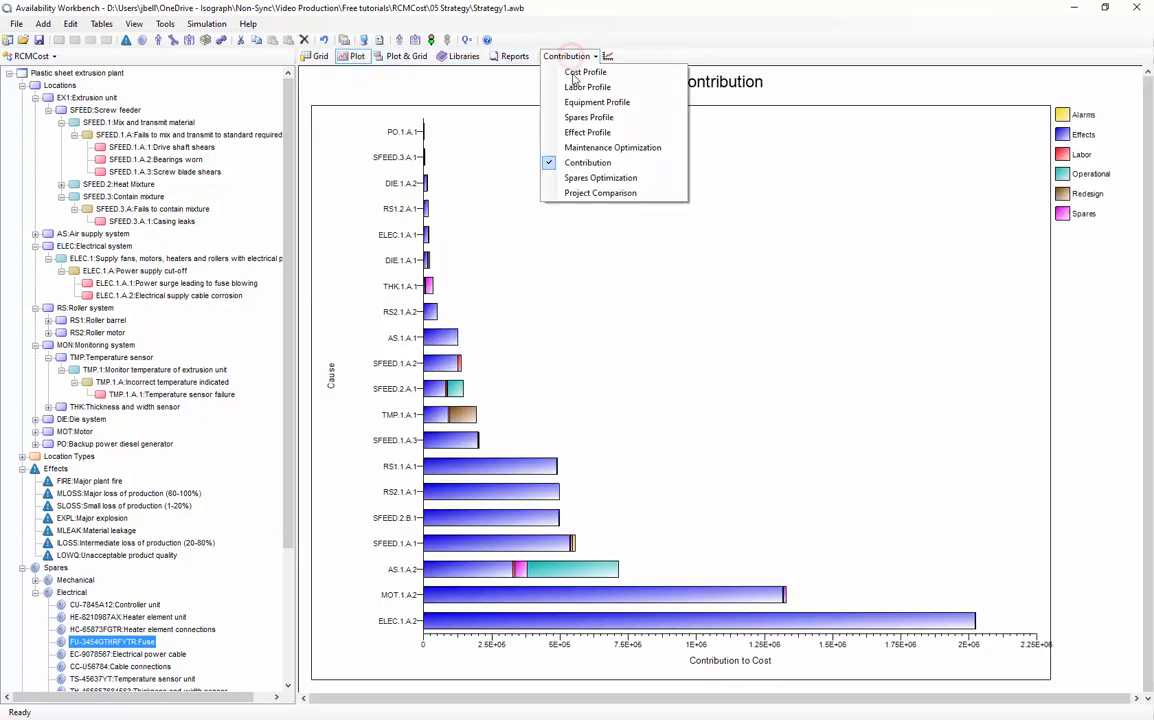
left_click(588, 195)
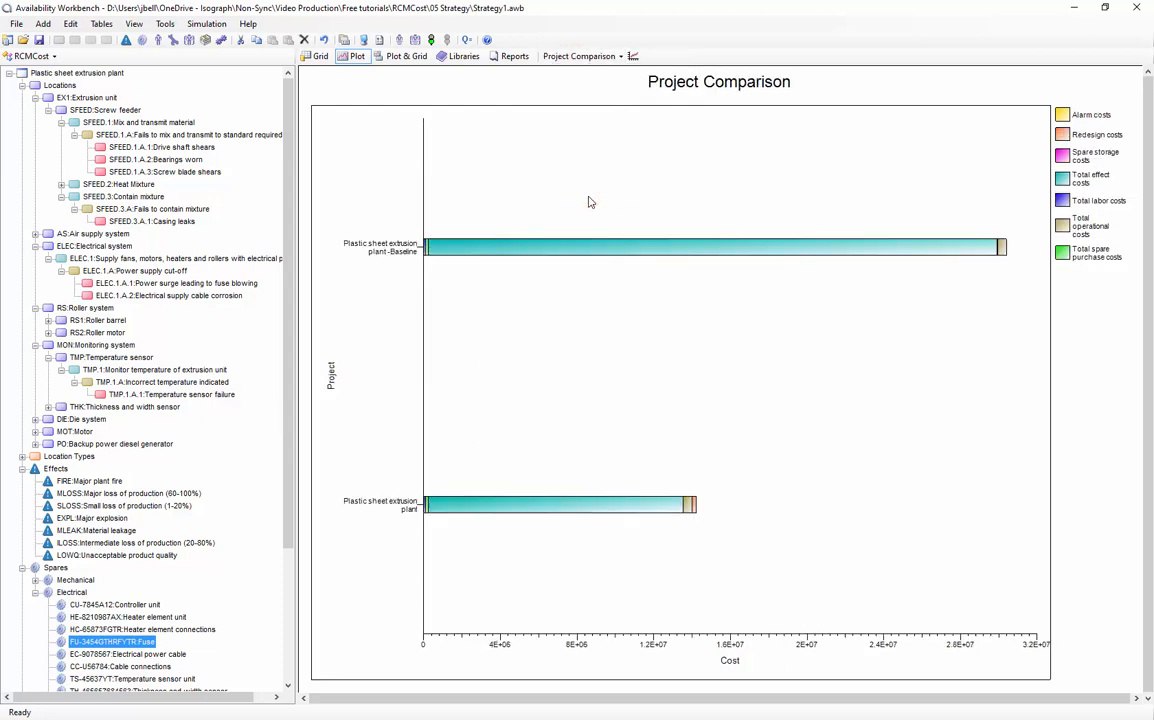